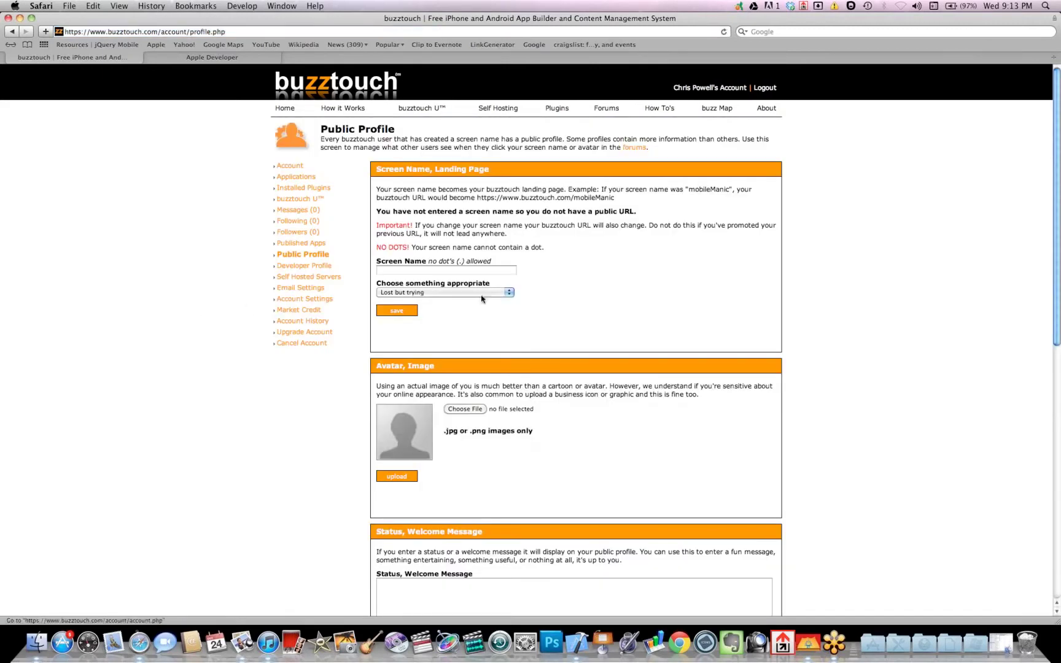
Select "Code is Art" as the descriptive phrase below the screen name on the Public Profile page
scroll(662, 284, "down", 1)
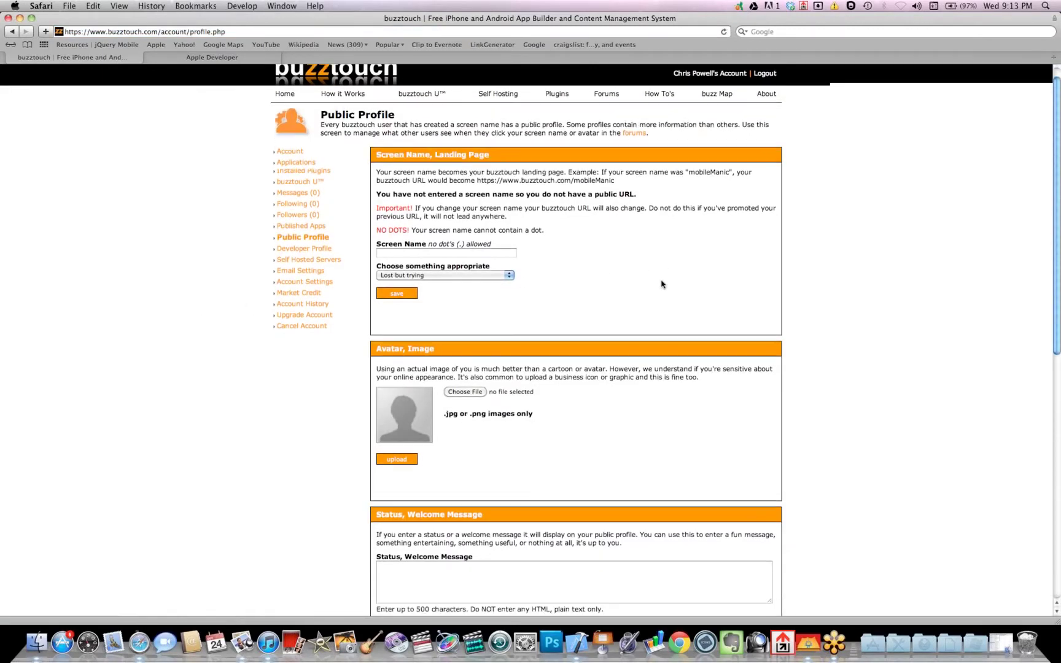
scroll(661, 283, "down", 3)
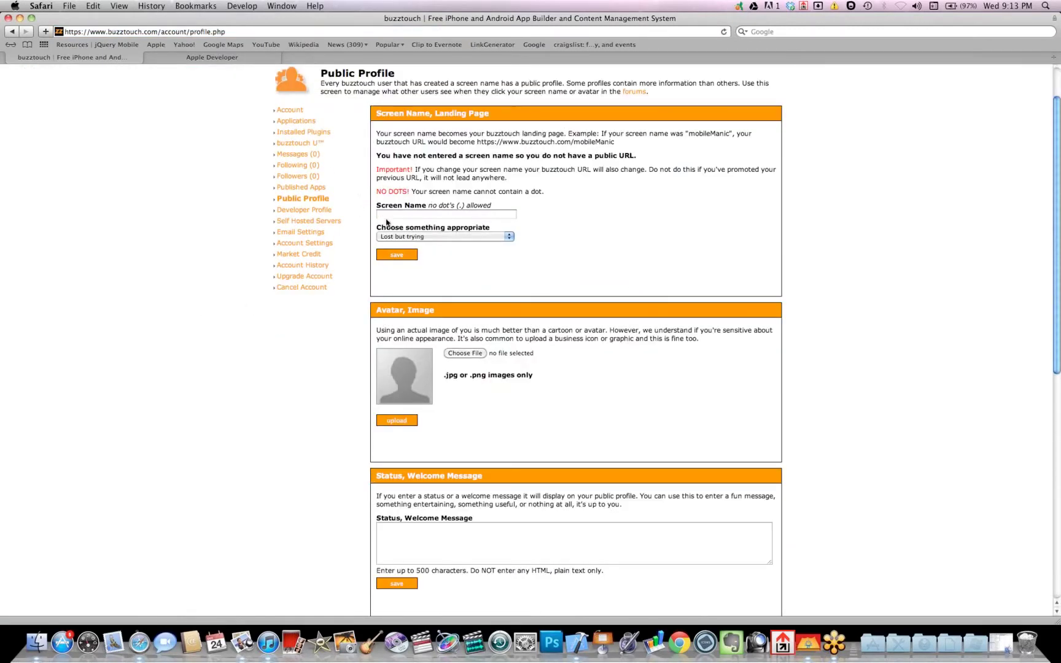
left_click(449, 237)
left_click(449, 231)
Review the avatar, welcome message, location and visibility sections of the Public Profile page
scroll(475, 261, "down", 5)
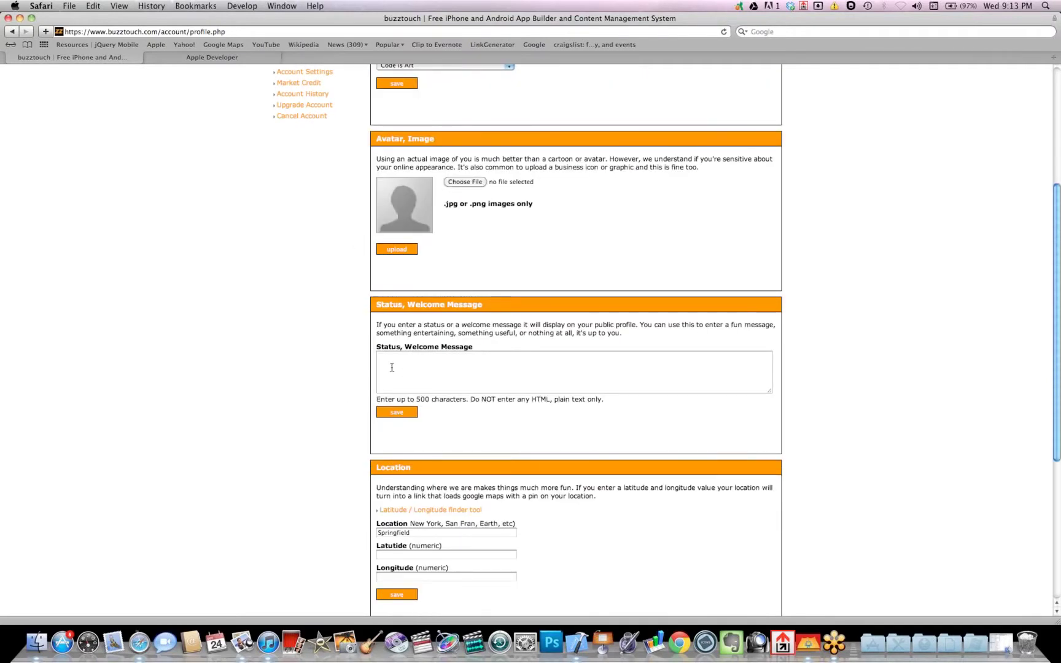
scroll(417, 430, "down", 3)
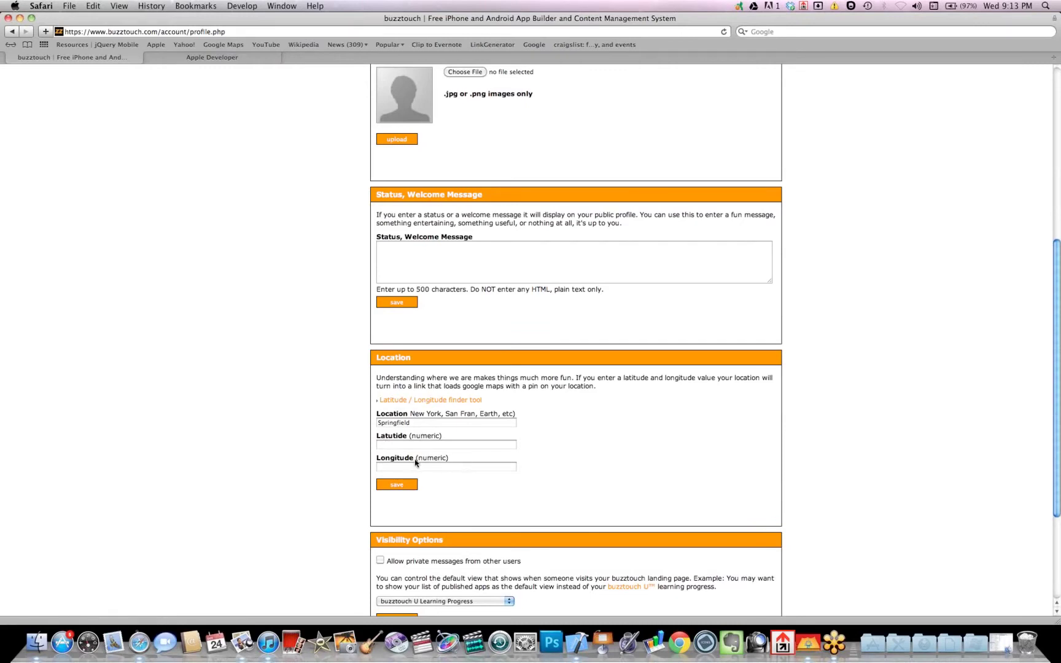
scroll(281, 465, "down", 5)
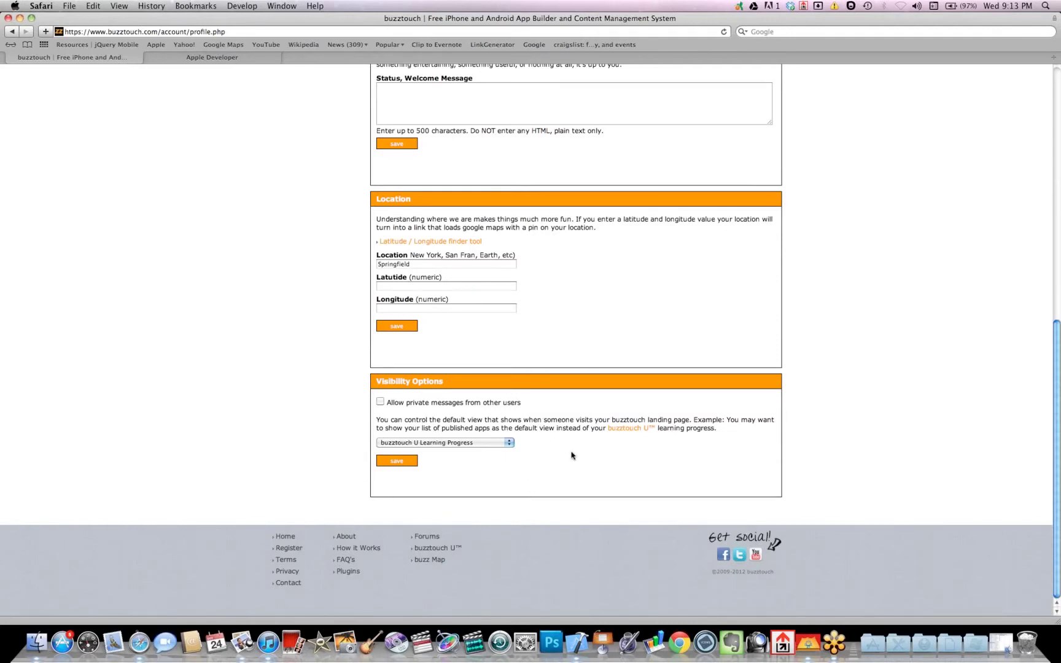
scroll(571, 455, "up", 10)
scroll(570, 454, "up", 3)
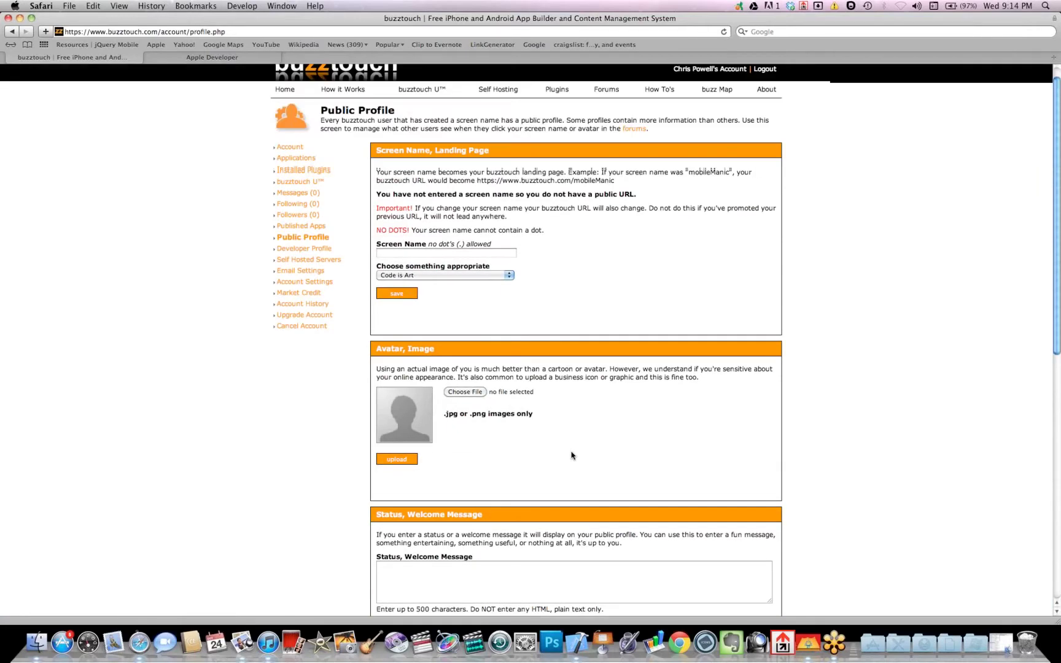
Open the Developer Profile page and review its sections from visibility and contact info down to the hourly rate
left_click(302, 265)
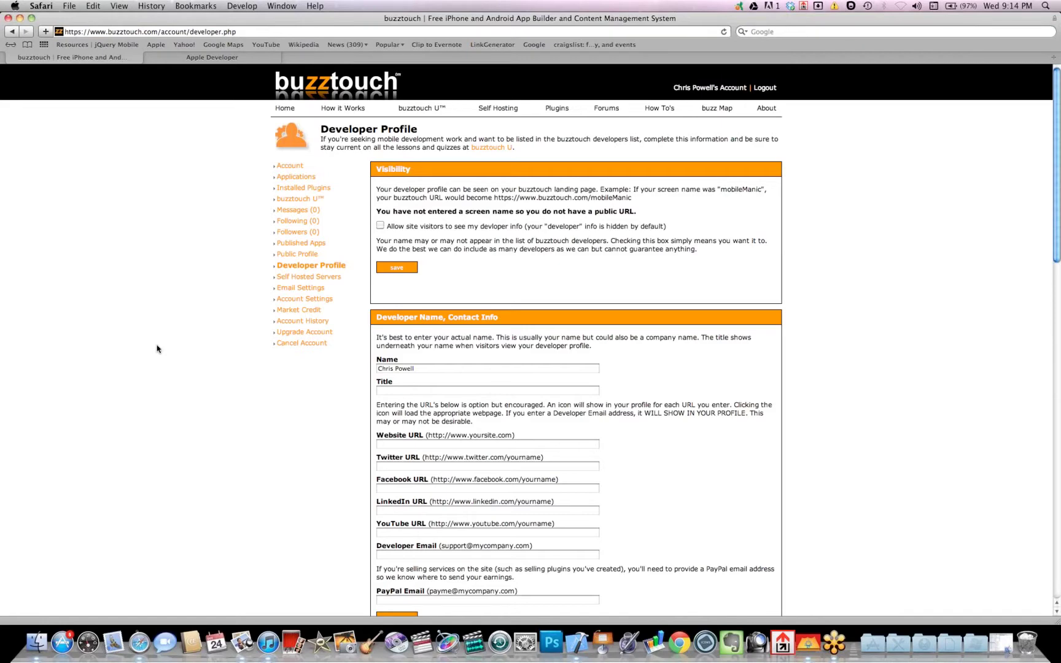
scroll(204, 324, "down", 4)
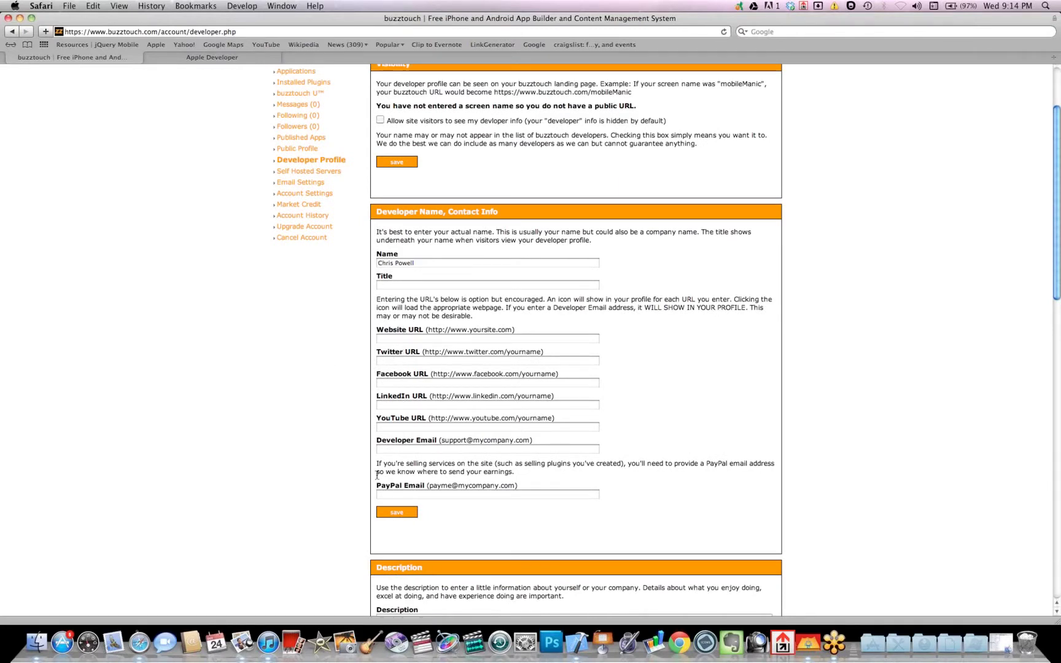
scroll(335, 399, "down", 6)
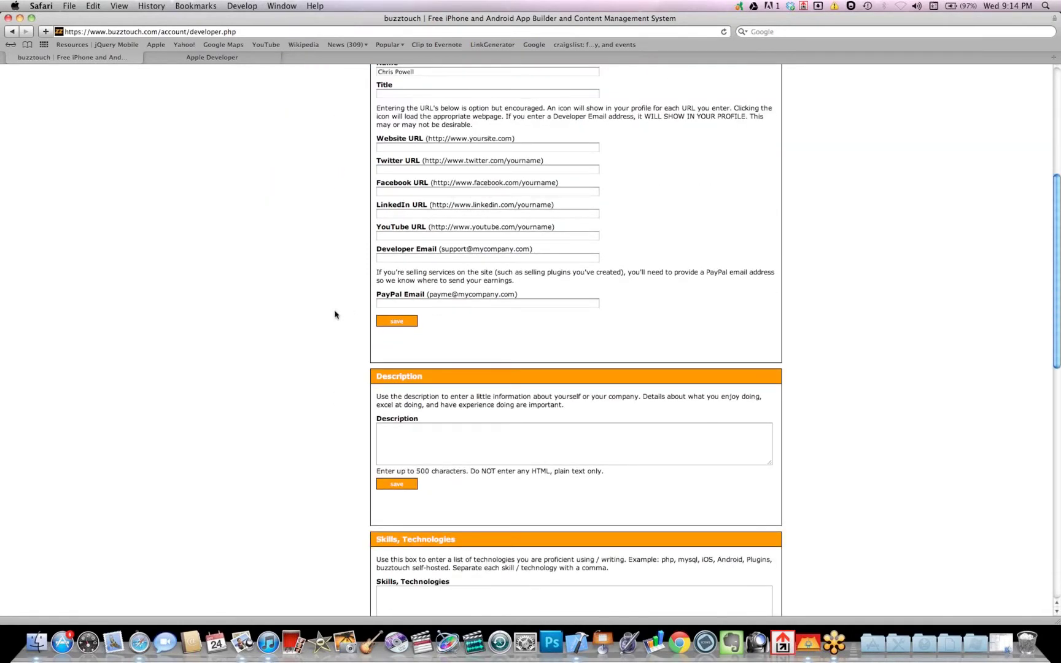
scroll(345, 322, "down", 3)
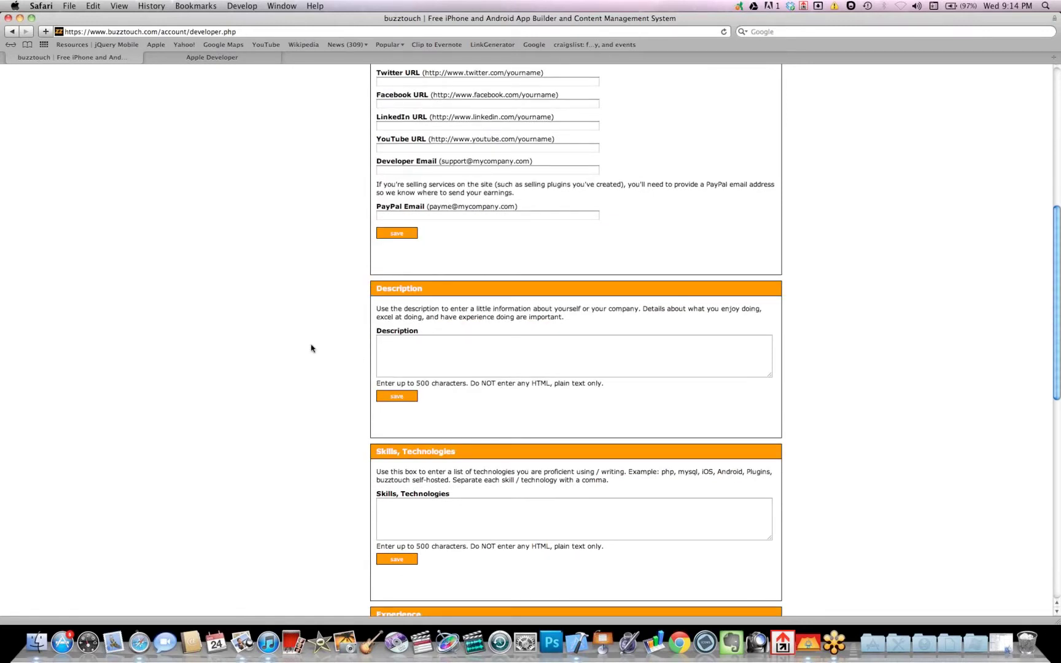
scroll(311, 348, "down", 6)
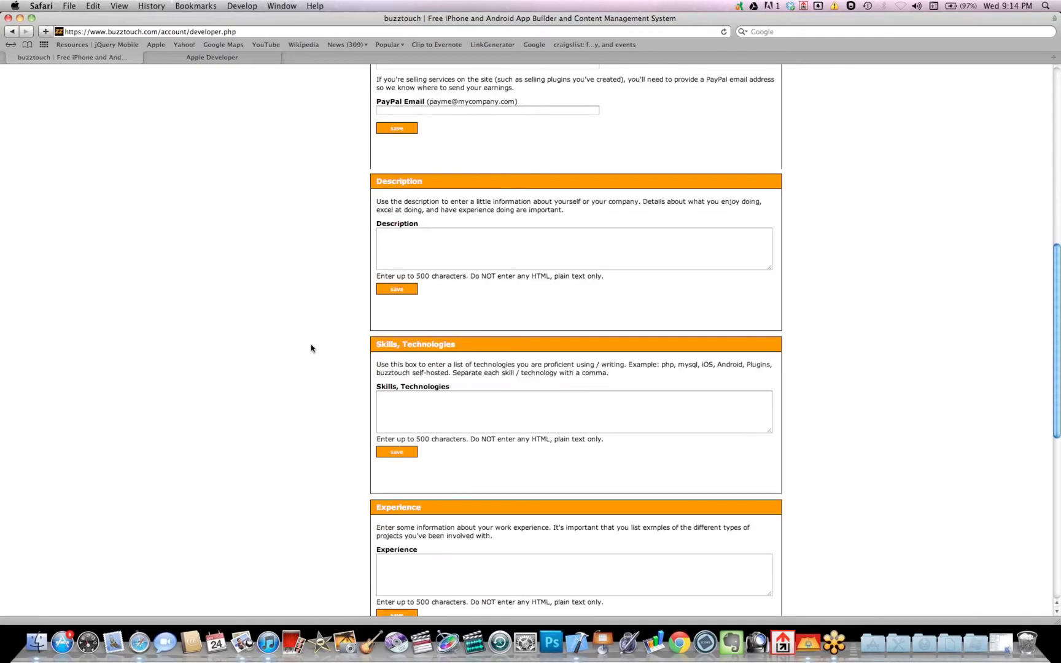
scroll(334, 394, "down", 4)
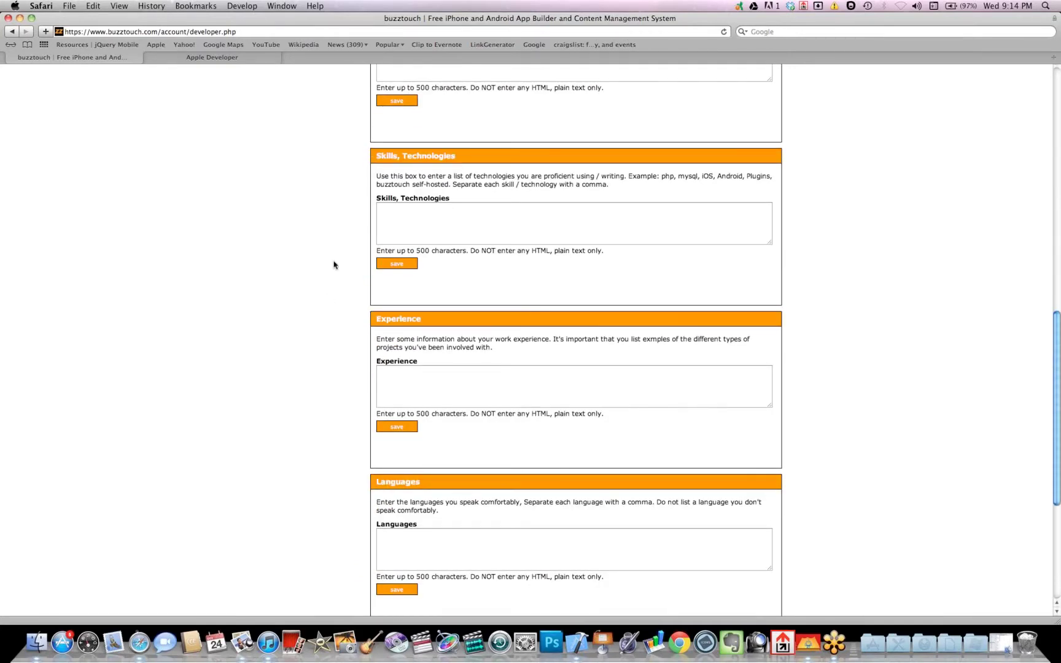
scroll(329, 265, "down", 1)
scroll(329, 265, "down", 8)
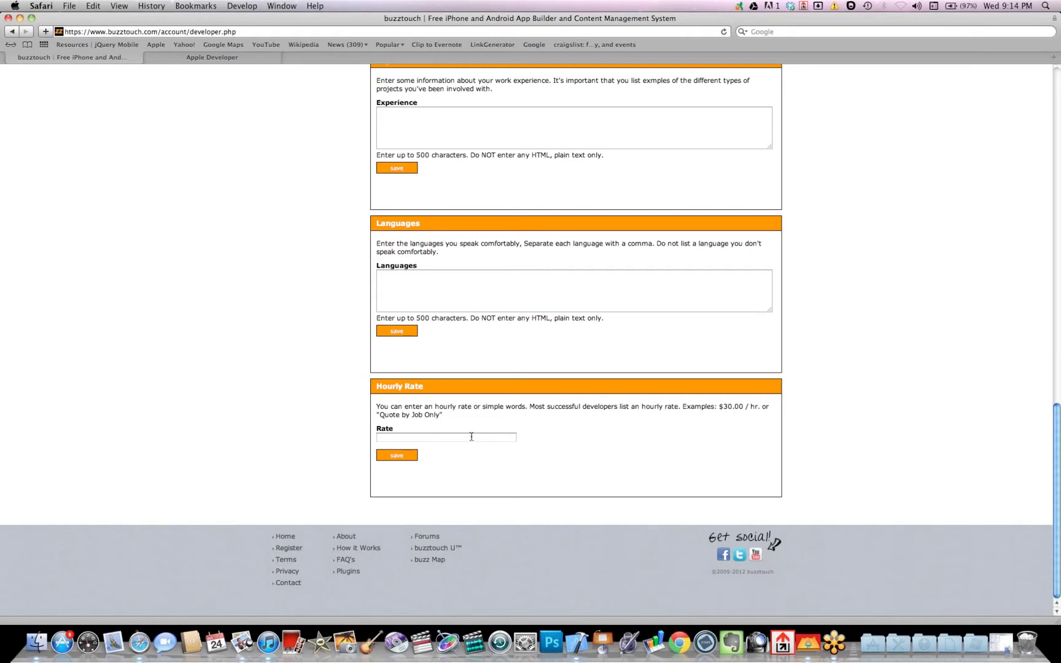
scroll(471, 436, "up", 10)
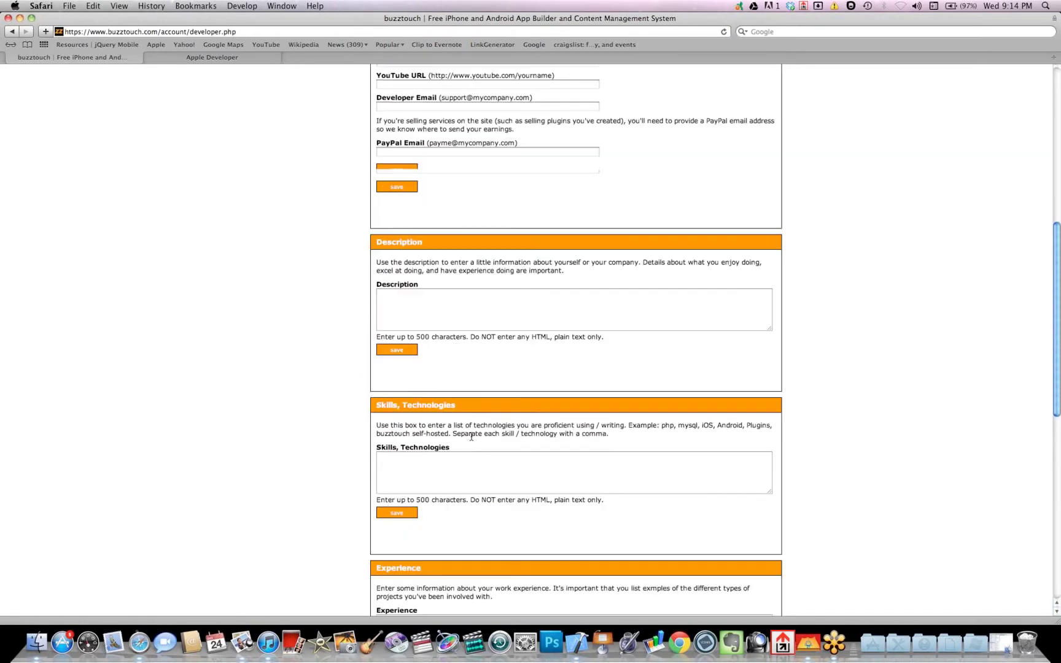
scroll(468, 435, "up", 10)
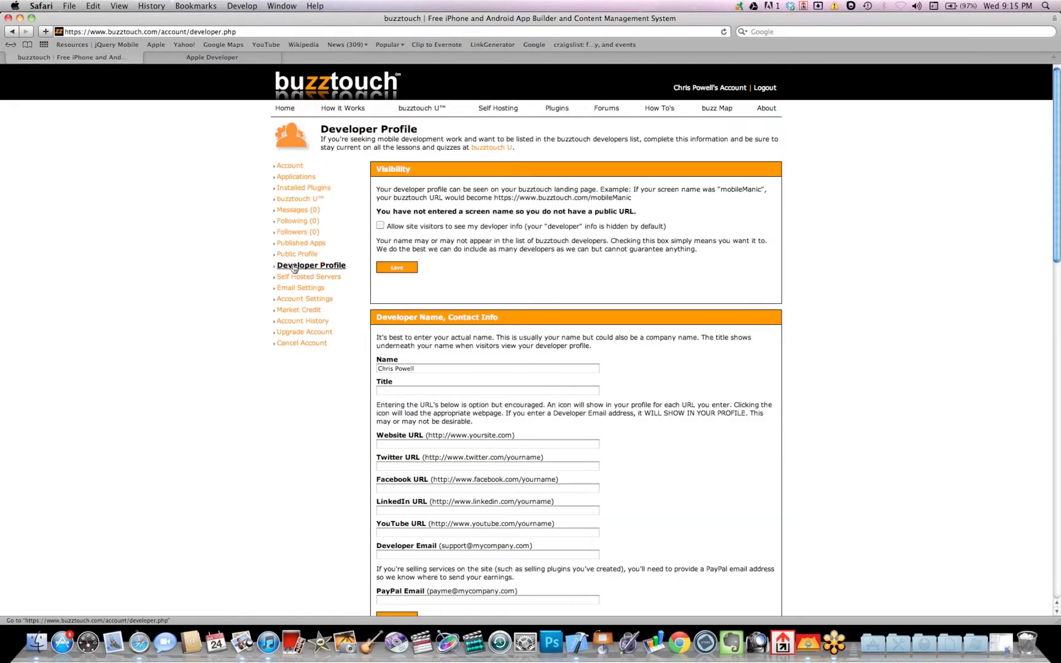
In Email Settings, enable emails for received private messages and save the settings
left_click(297, 288)
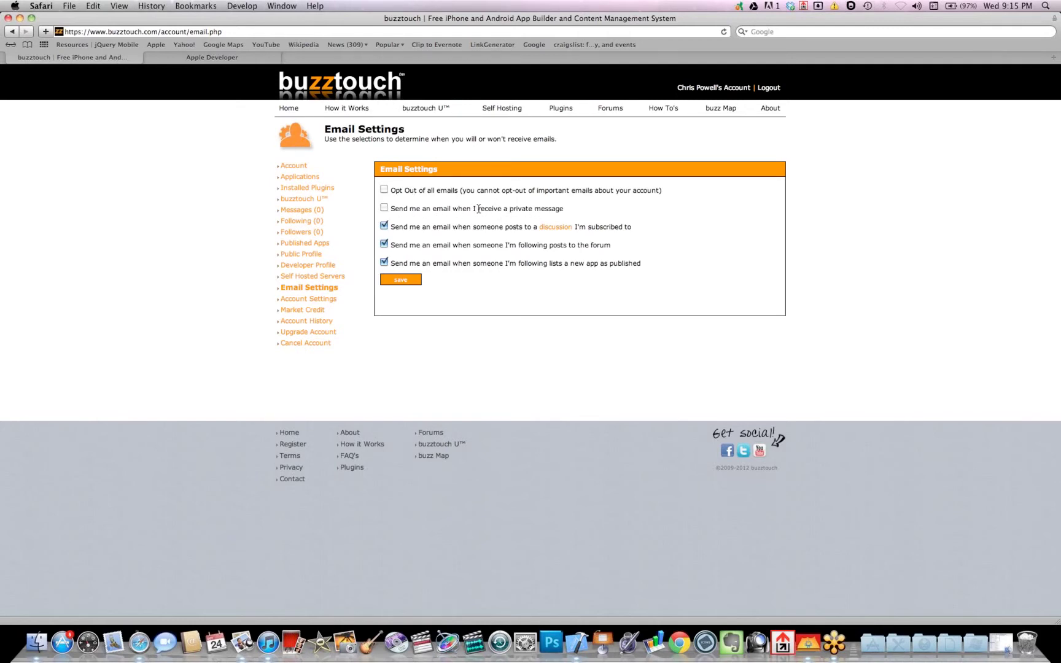
left_click(385, 208)
left_click(403, 284)
Open Account Settings and review the contact info, timezone offset and password reset sections
left_click(297, 301)
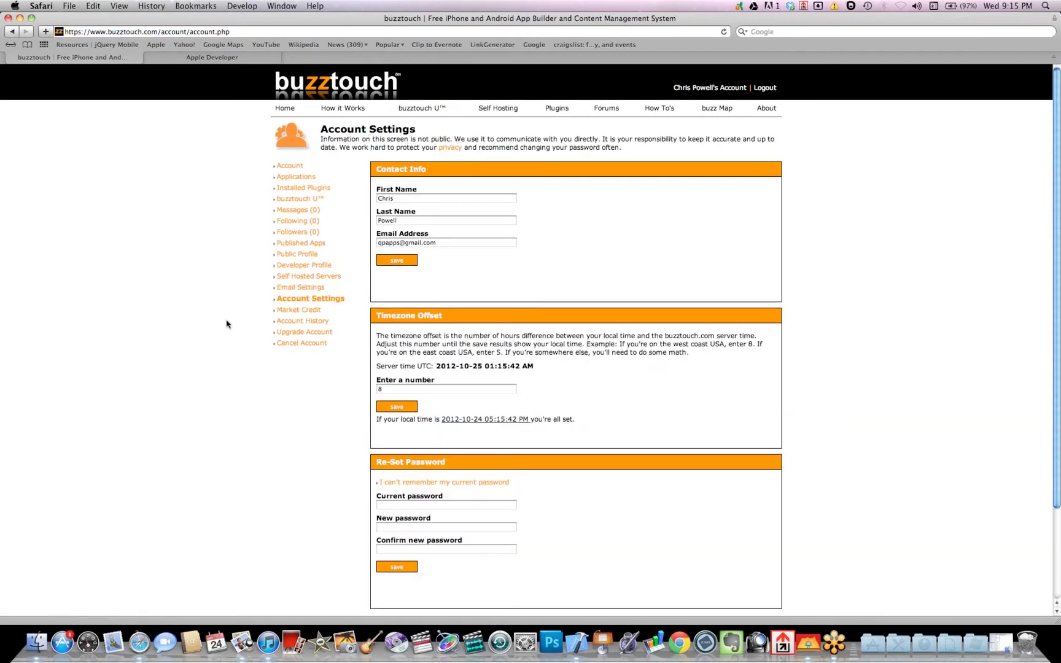
scroll(227, 323, "down", 3)
scroll(227, 323, "up", 3)
In the Public Profile's visibility options, allow private messages from other users and save
left_click(293, 254)
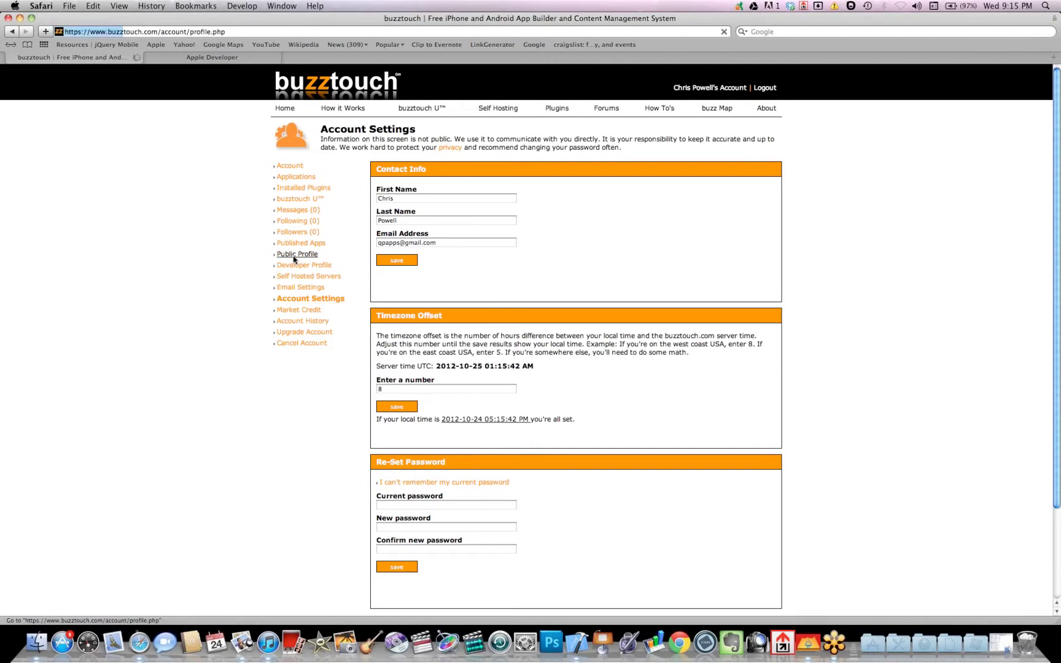
scroll(343, 386, "down", 10)
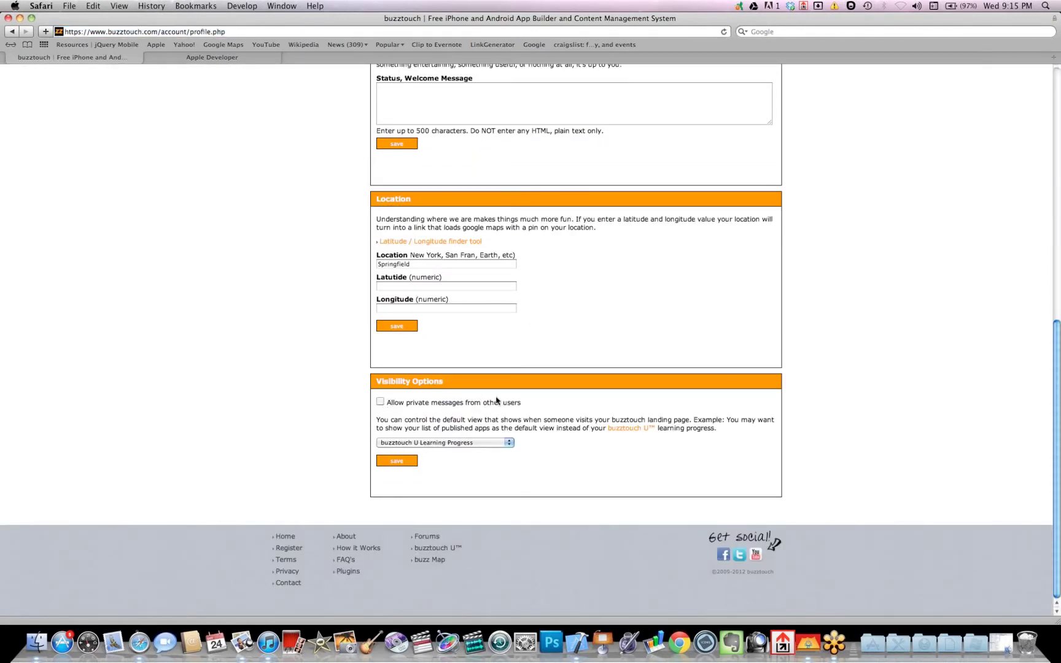
left_click(380, 402)
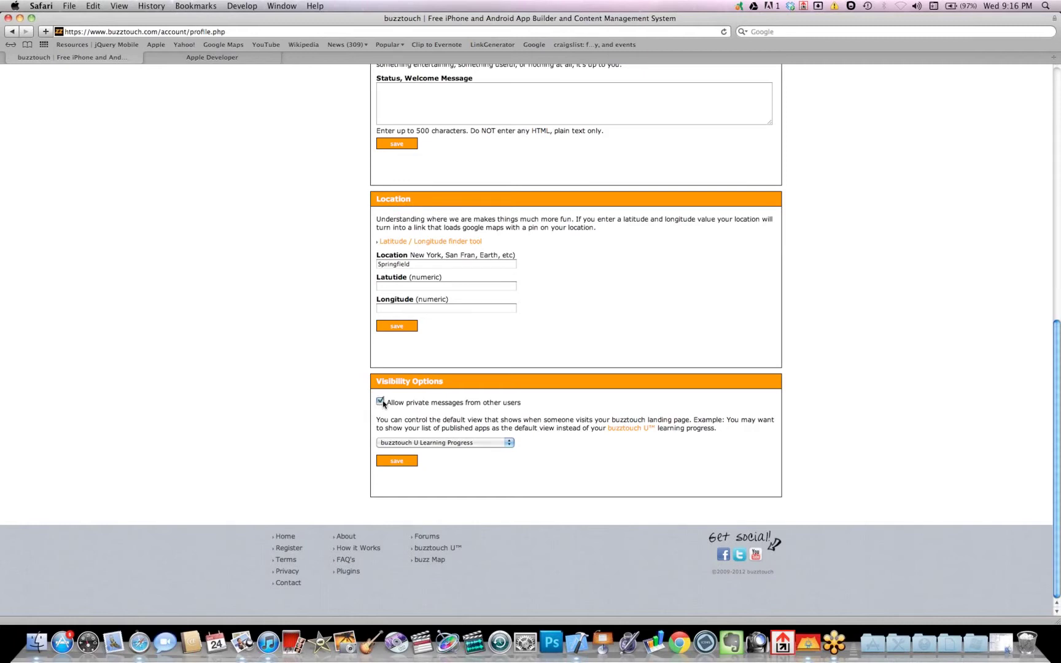
left_click(395, 462)
Set the landing page's default view to Published Apps and save the visibility options
left_click(509, 443)
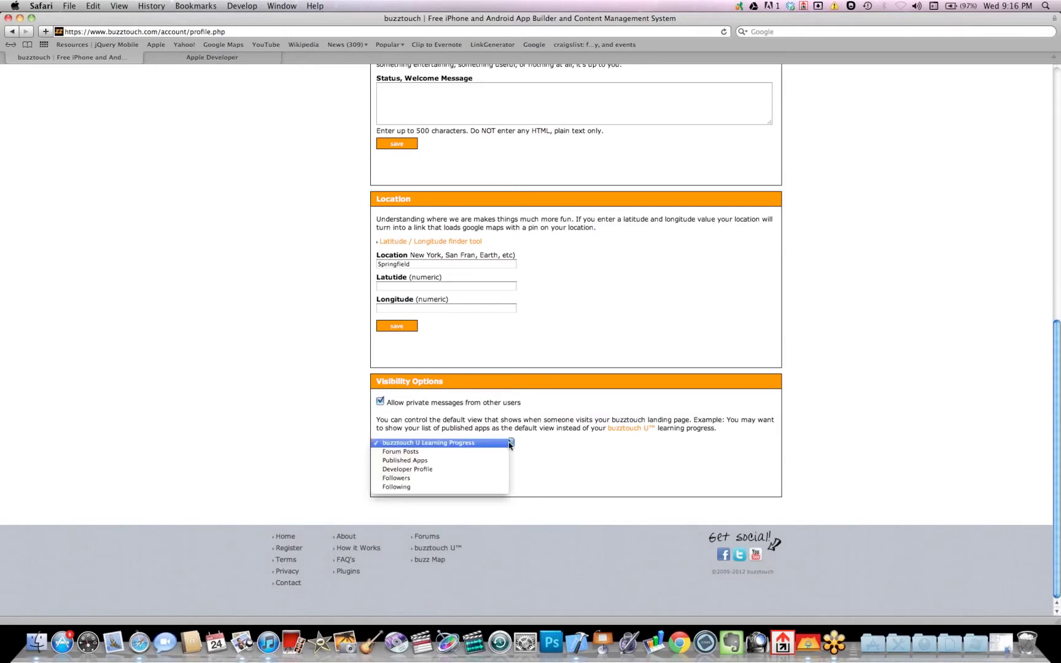
left_click(431, 460)
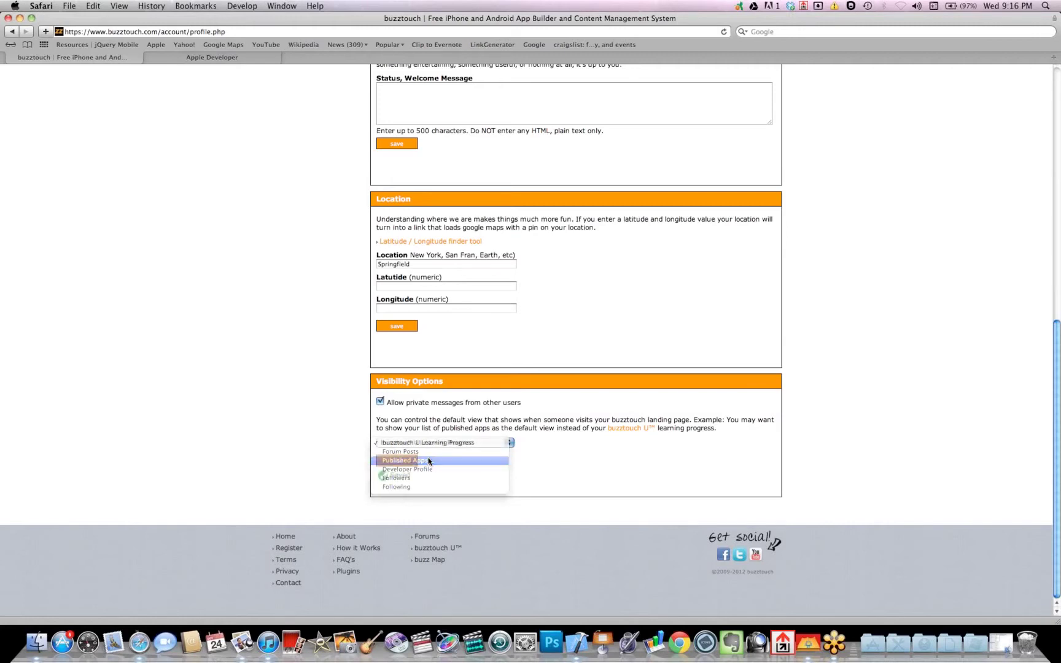
left_click(404, 460)
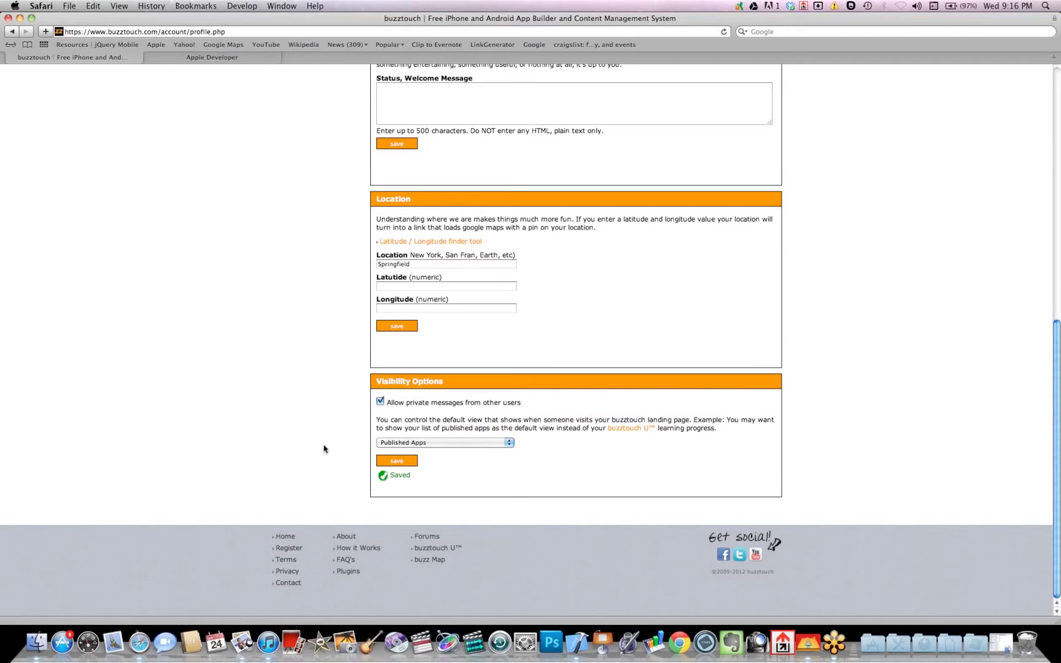
Switch to Preview to check the "First things to do at Buzztouch.com" slide, and return to Safari
scroll(323, 449, "up", 15)
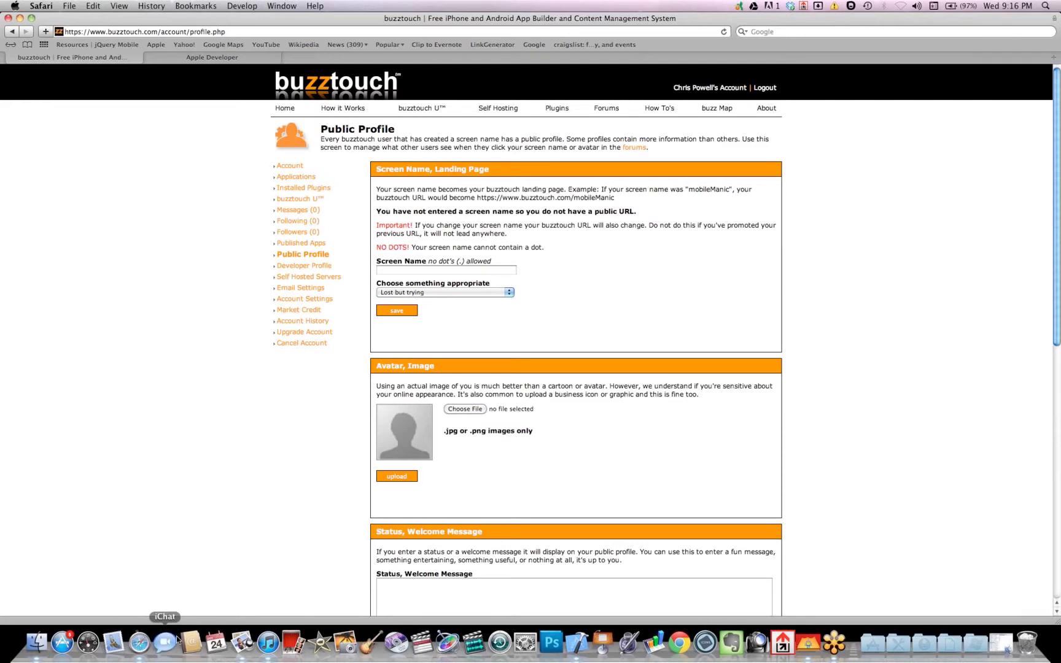
left_click(243, 642)
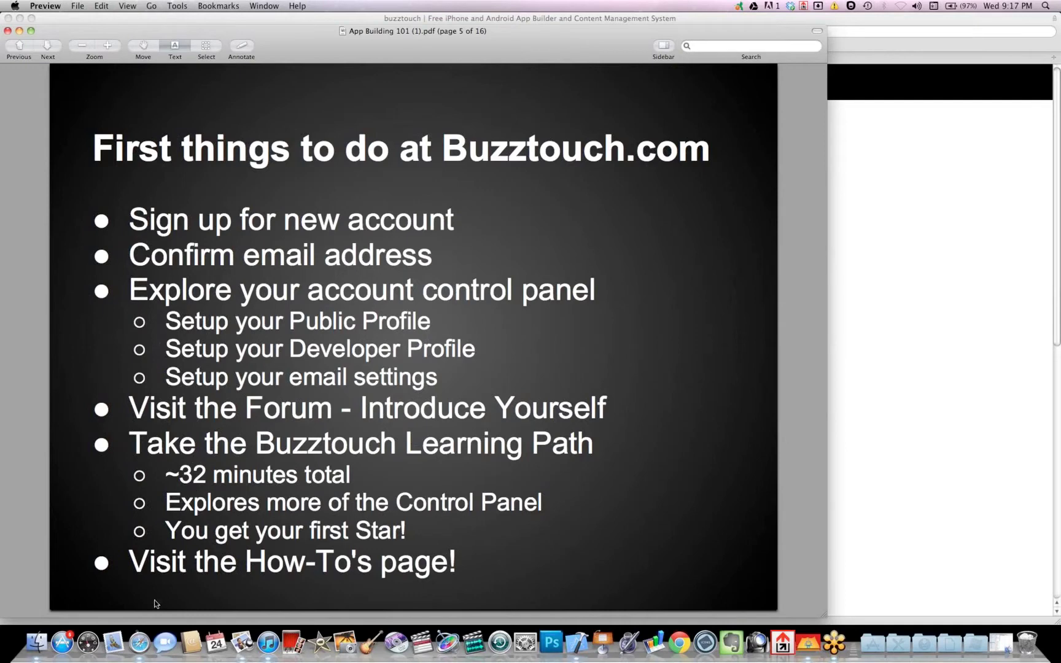
left_click(140, 643)
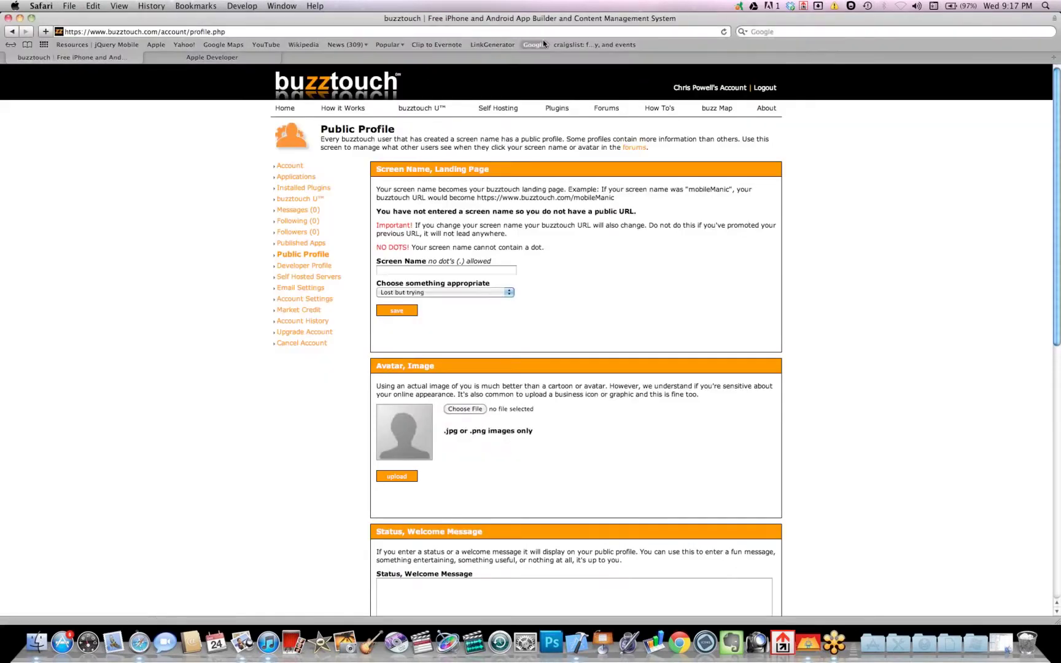
Open the discussion forums, look over the newest topics and forum categories, and open the Introduce Yourself forum
left_click(604, 109)
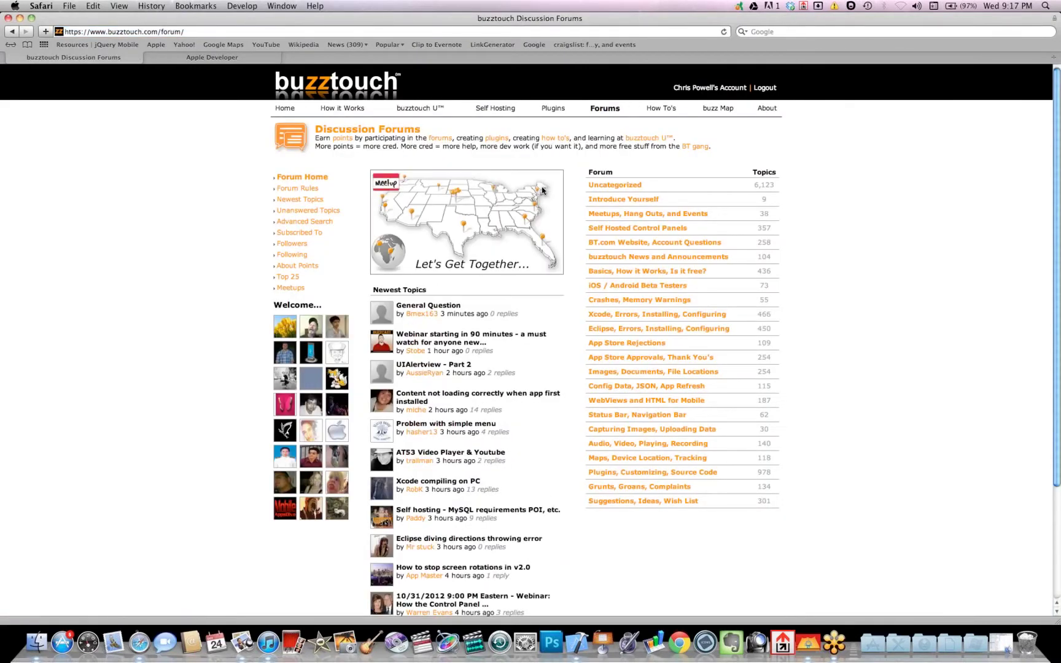
scroll(197, 279, "down", 1)
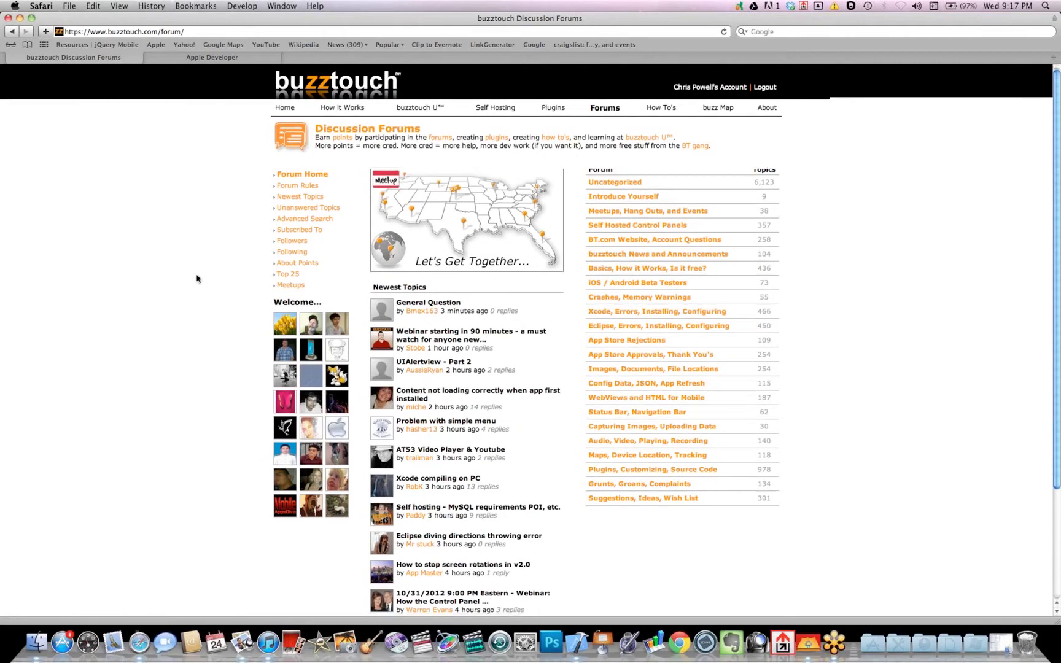
scroll(197, 279, "down", 3)
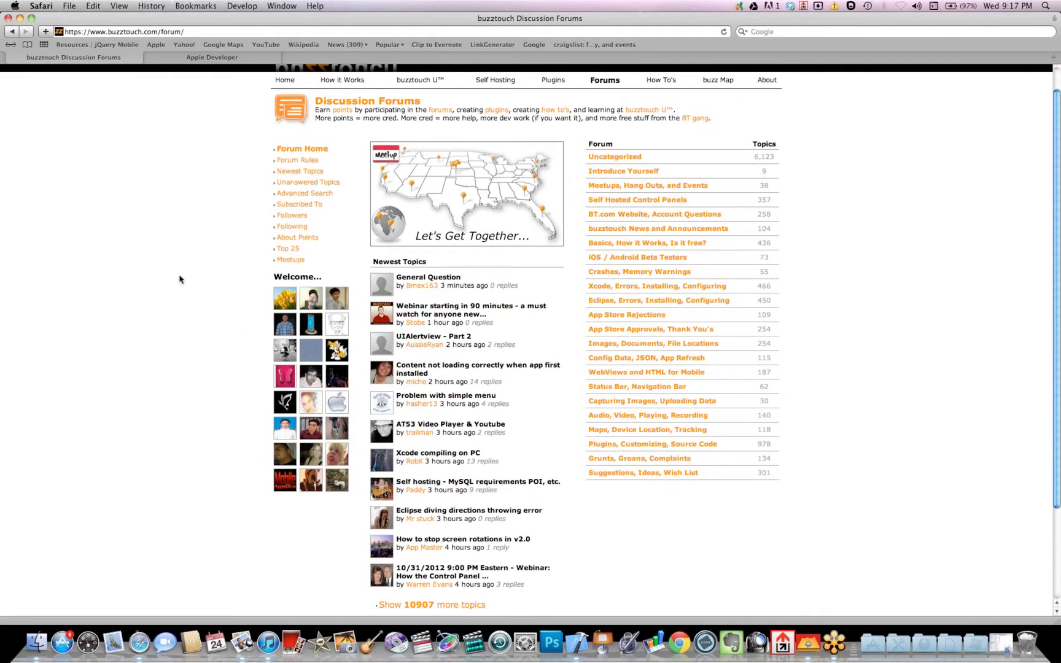
scroll(180, 279, "down", 3)
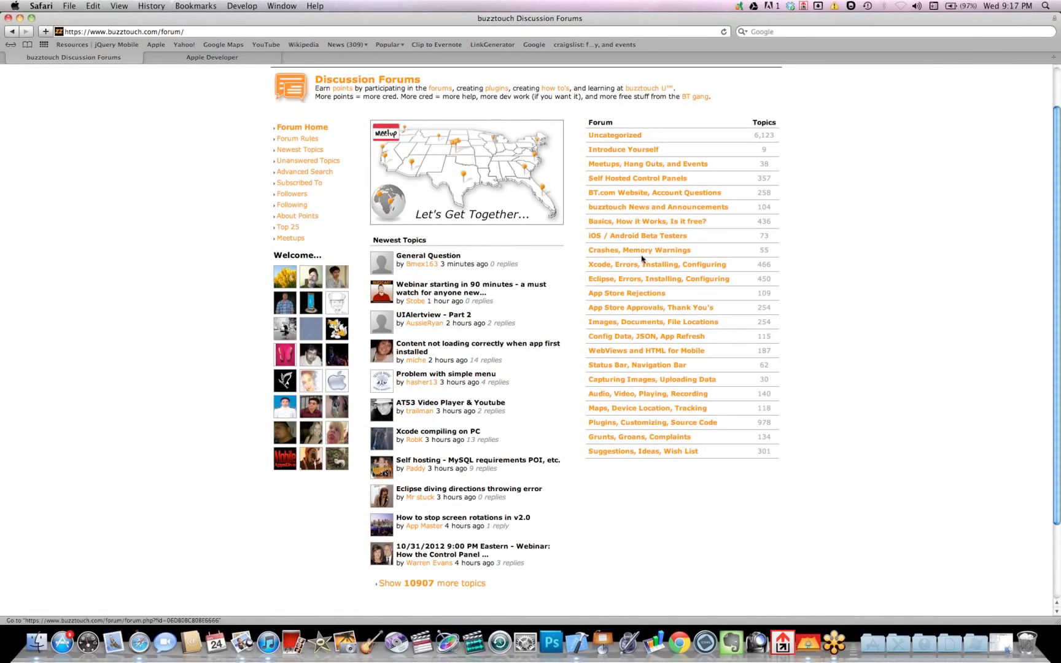
left_click(619, 151)
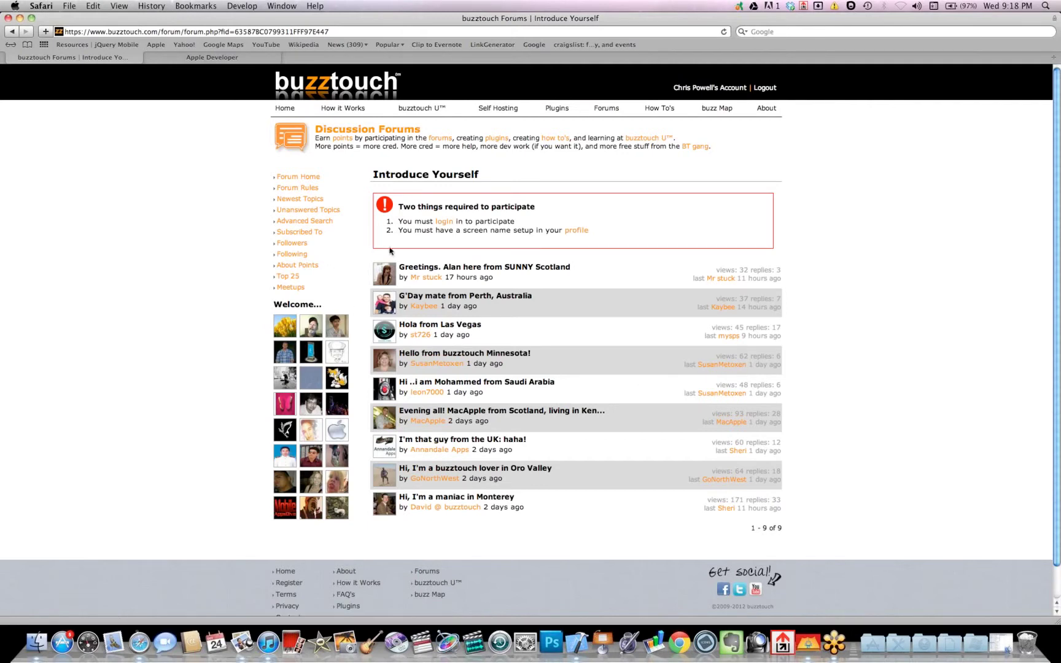
From the forum home, open Advanced Search and look up topics whose title contains "search"
left_click(606, 108)
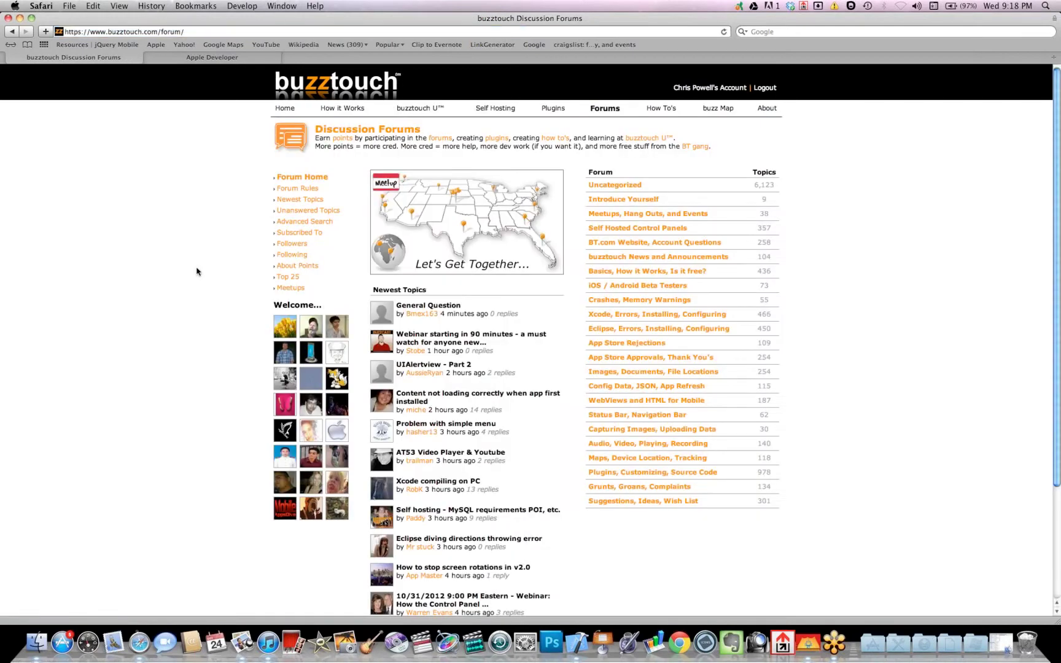
scroll(196, 272, "down", 2)
scroll(196, 271, "down", 3)
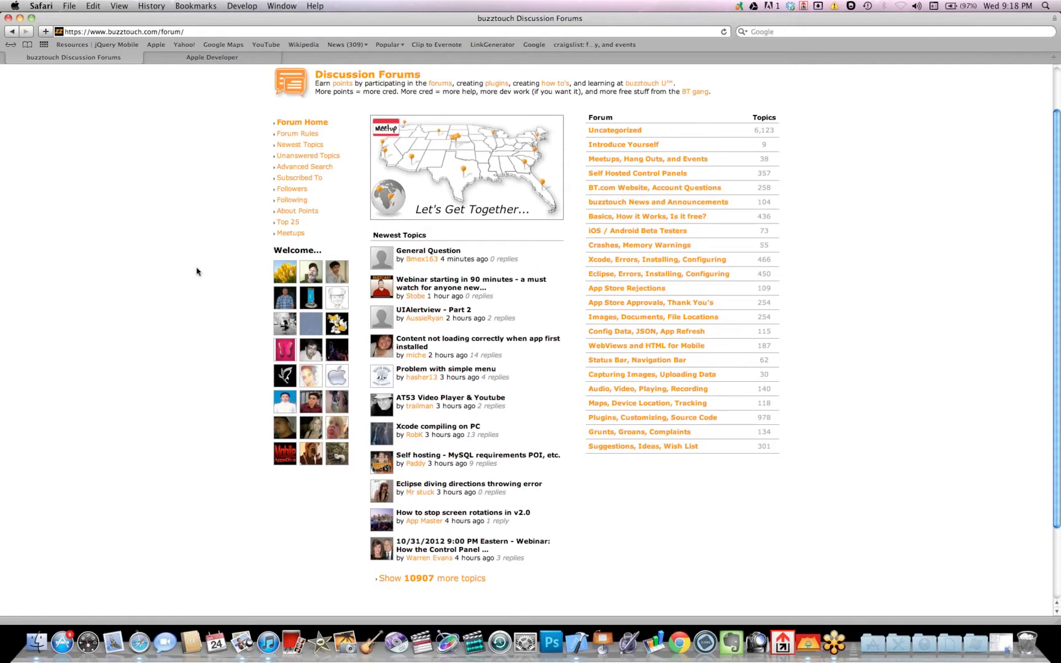
left_click(299, 169)
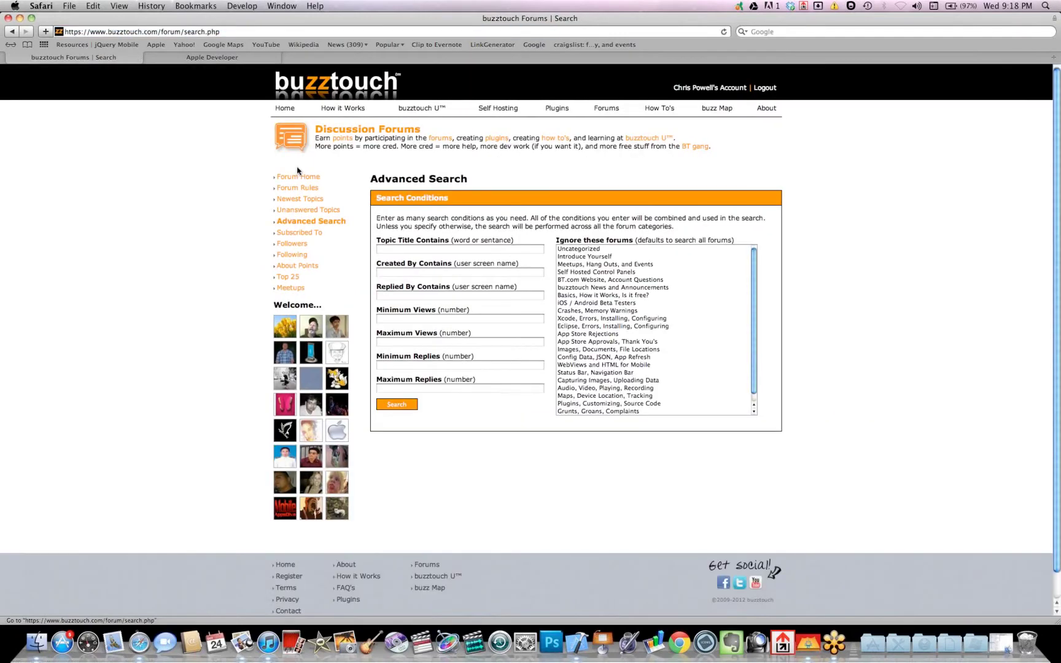
left_click(403, 250)
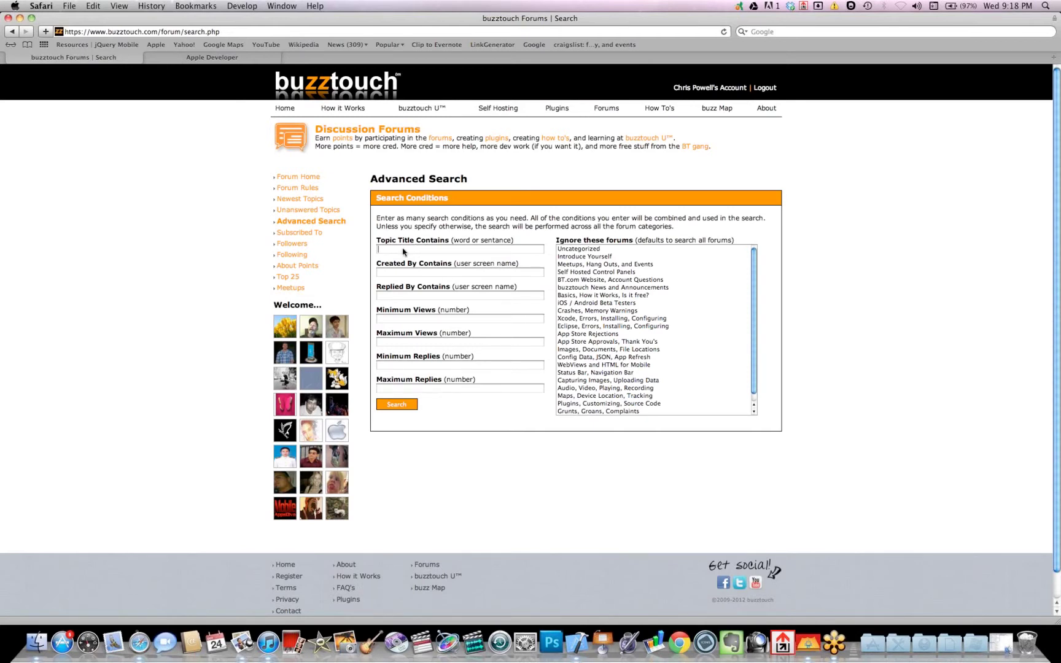
type("search")
left_click(397, 404)
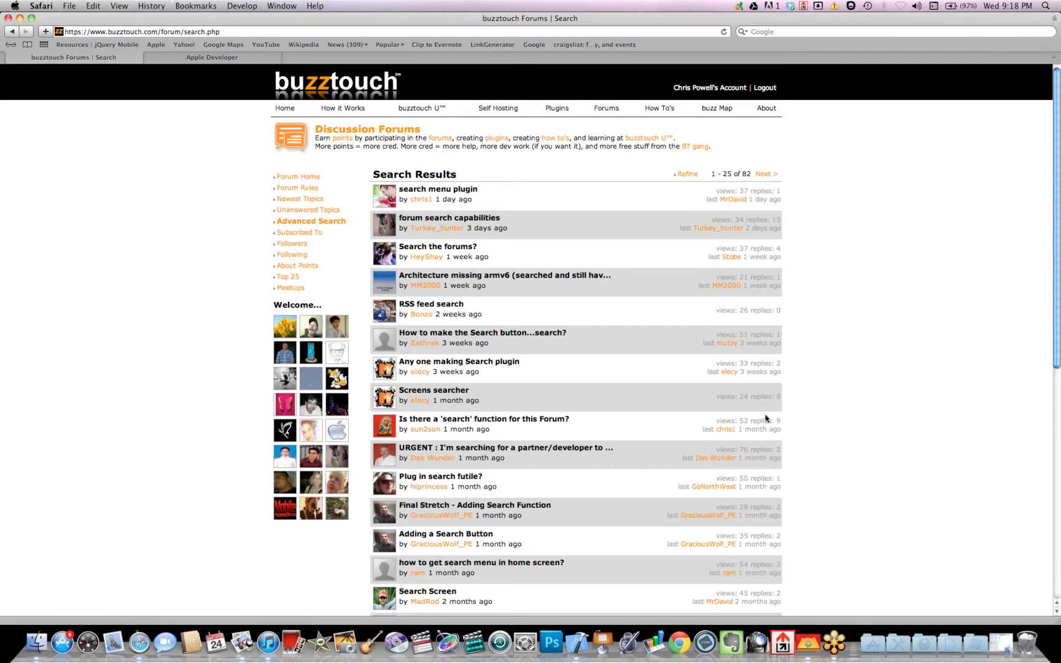
Return to the forum home, check the "First things to do at Buzztouch.com" slide in Preview, and go back to Safari
left_click(608, 110)
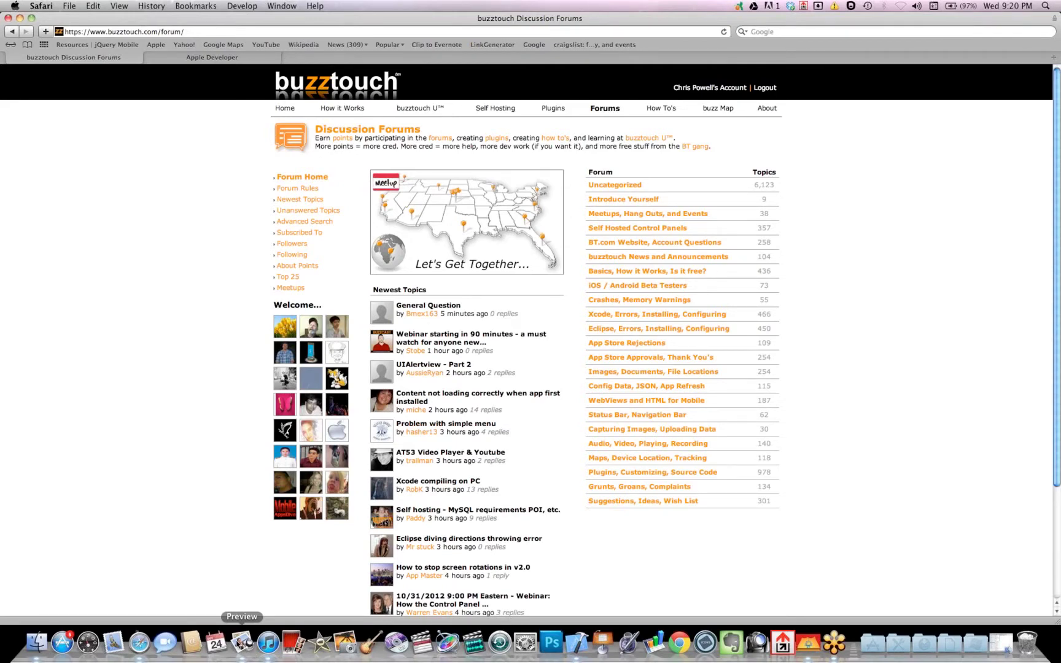
left_click(241, 642)
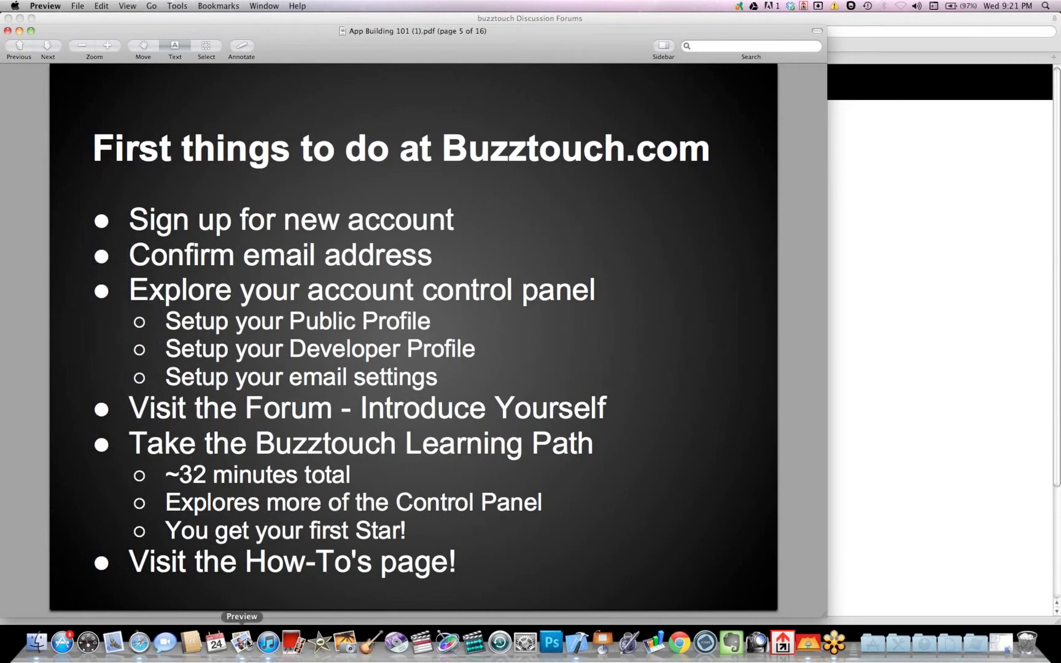
left_click(139, 643)
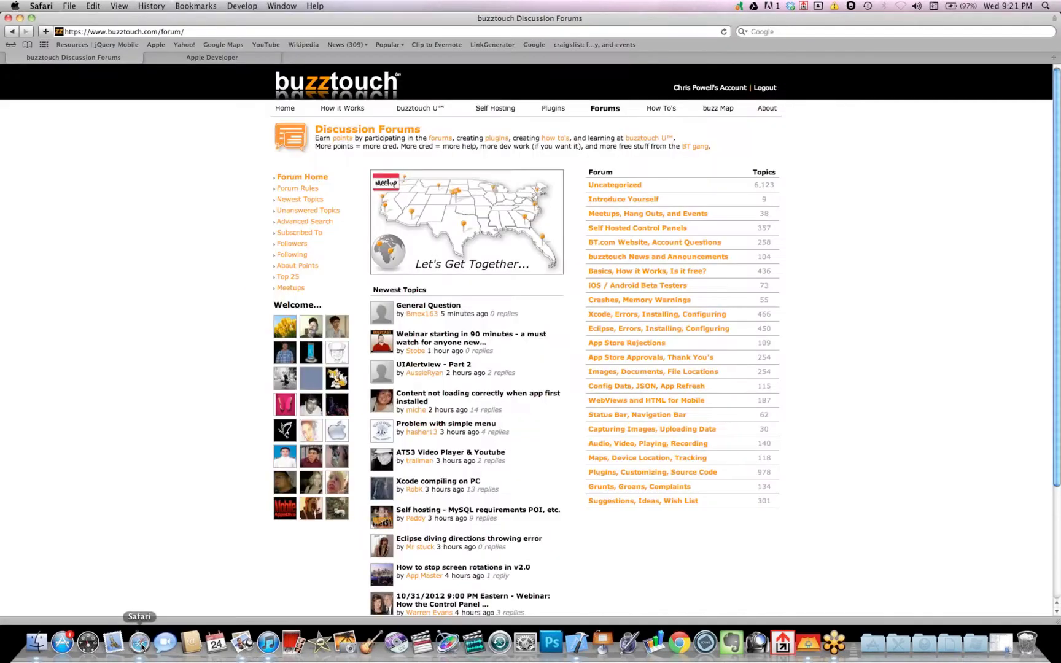
From the account page, open the buzztouch 101 learning paths list, and recheck the to-do slide in Preview before returning to Safari
left_click(695, 88)
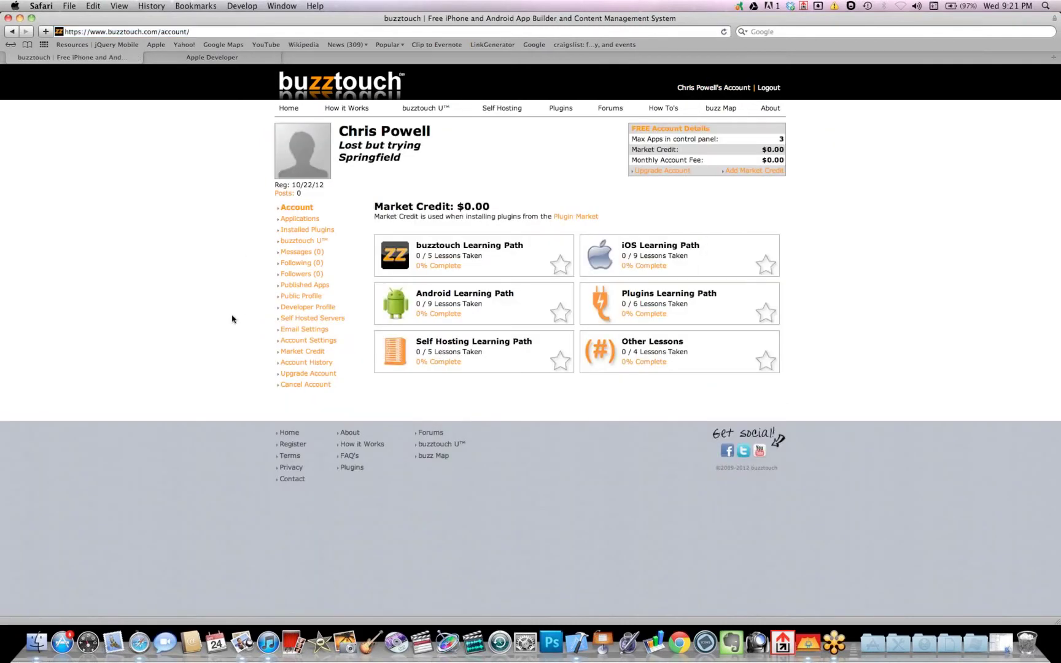
left_click(446, 266)
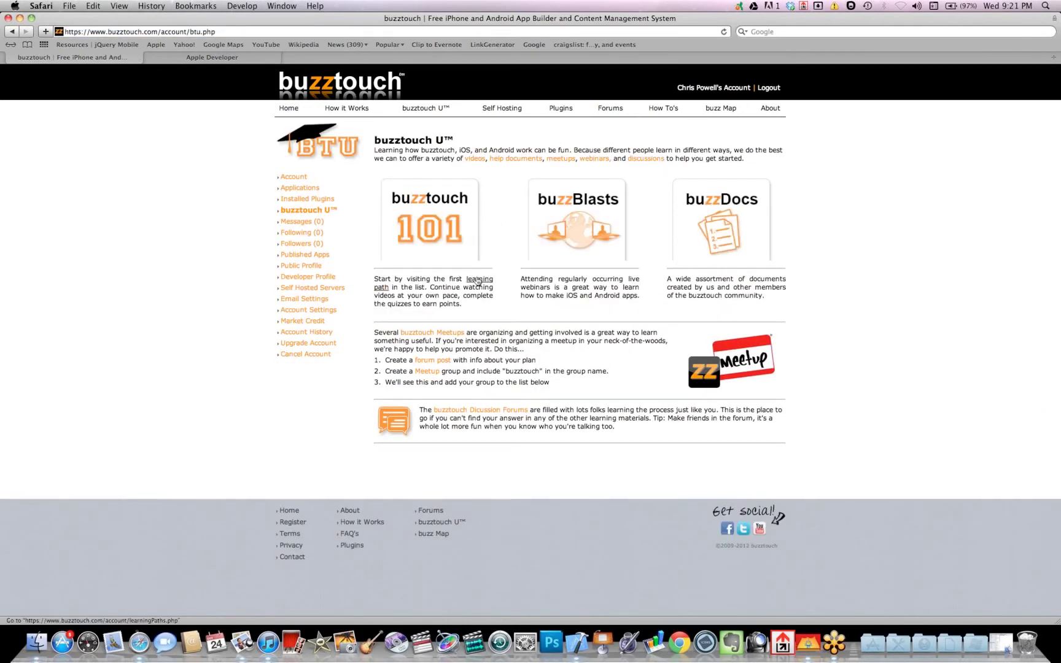
left_click(477, 280)
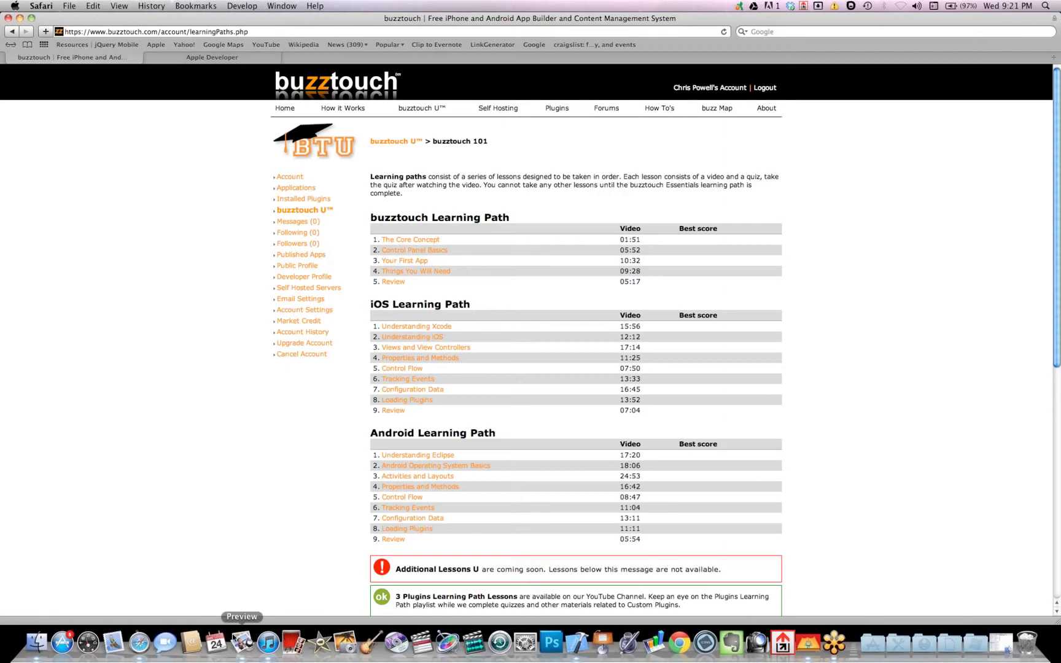
left_click(235, 640)
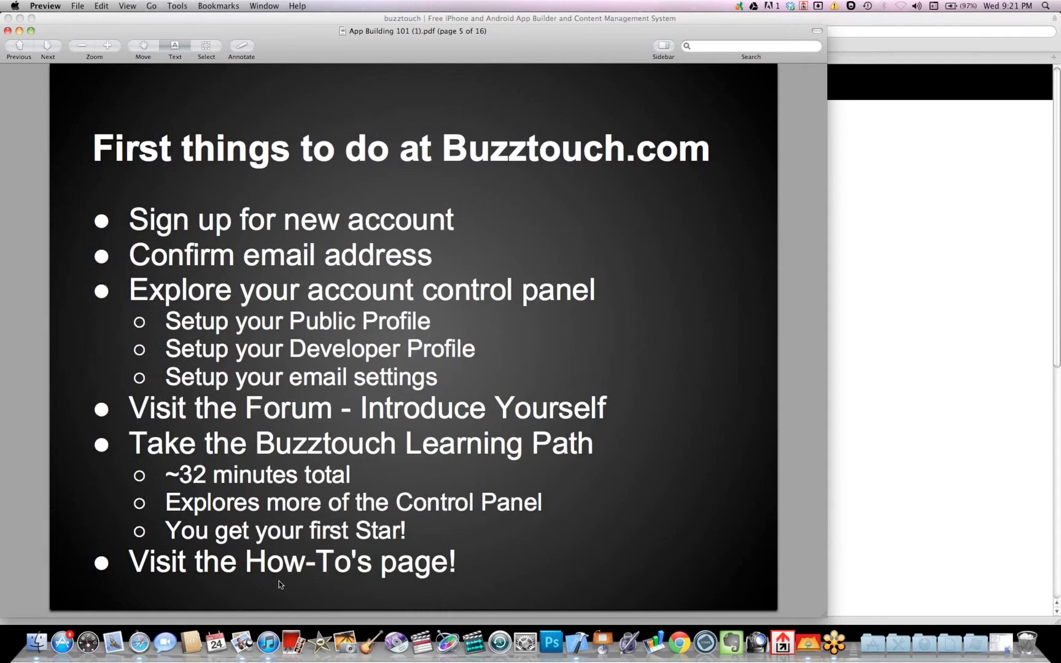
left_click(140, 642)
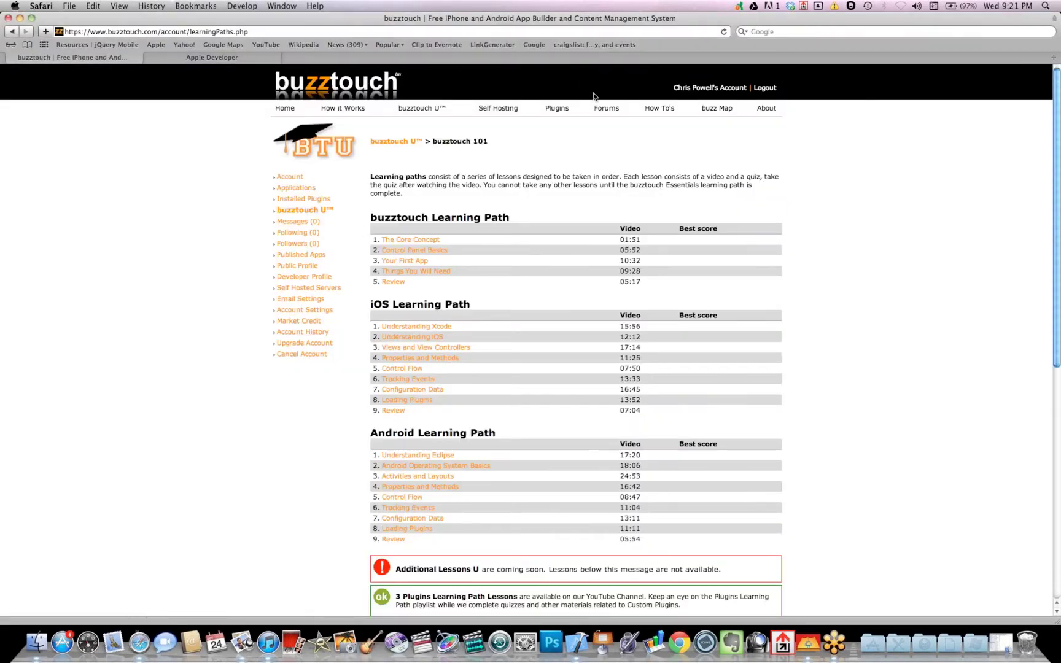
Open the forum topic about the webinar starting in 90 minutes, and consult the to-do slide in Preview before returning to Safari
left_click(608, 110)
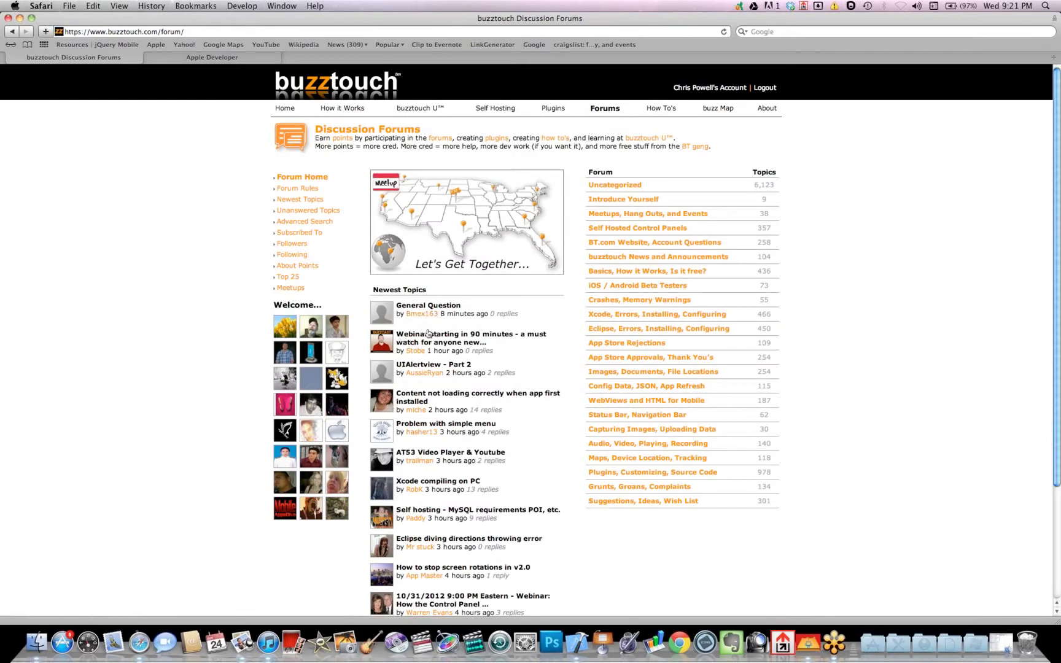
left_click(429, 336)
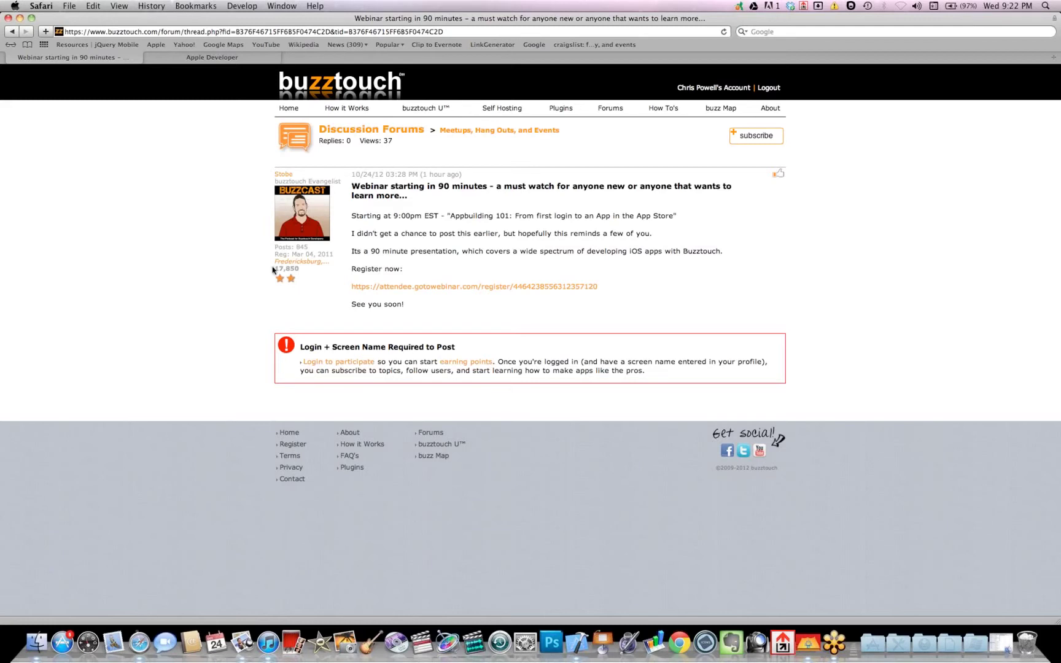
left_click(243, 641)
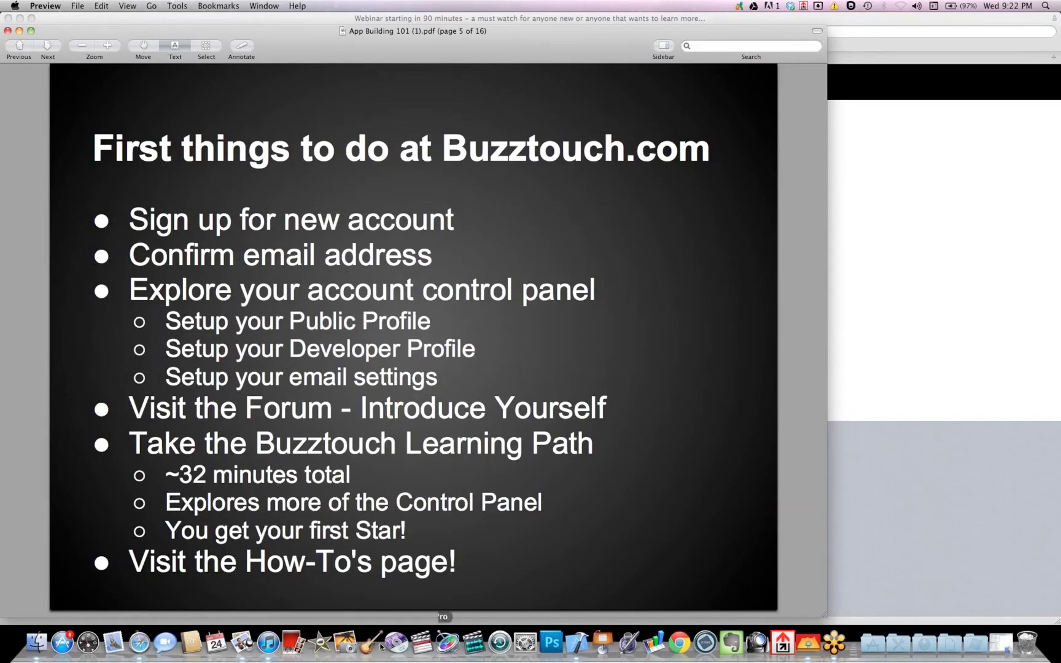
left_click(140, 643)
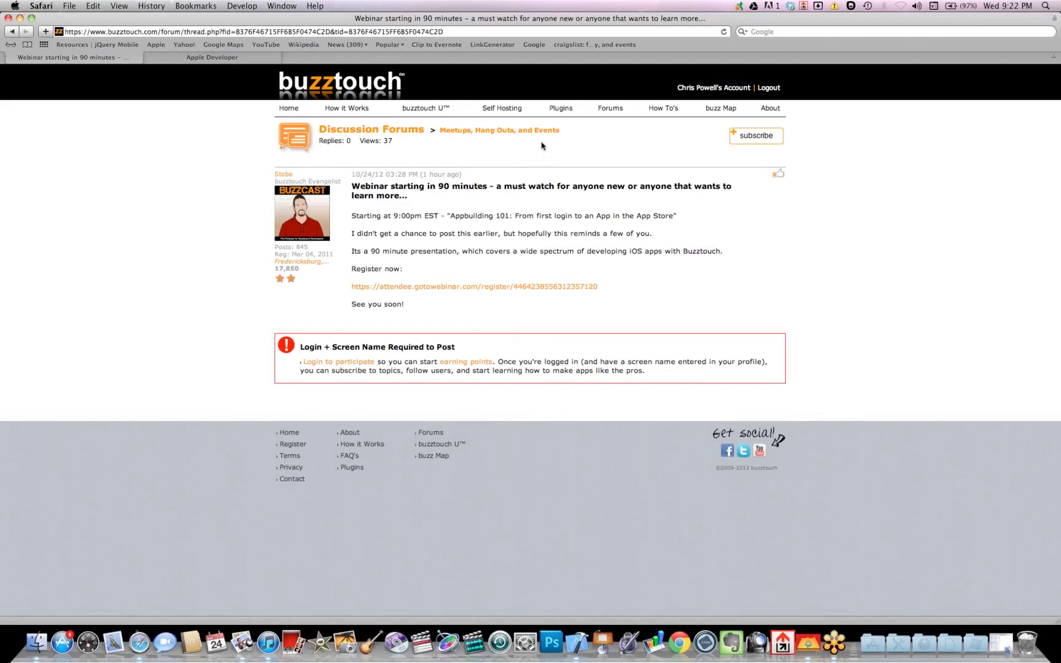
Open the How To's page and look through its third-party, self-hosting, iOS and Android guides
left_click(655, 109)
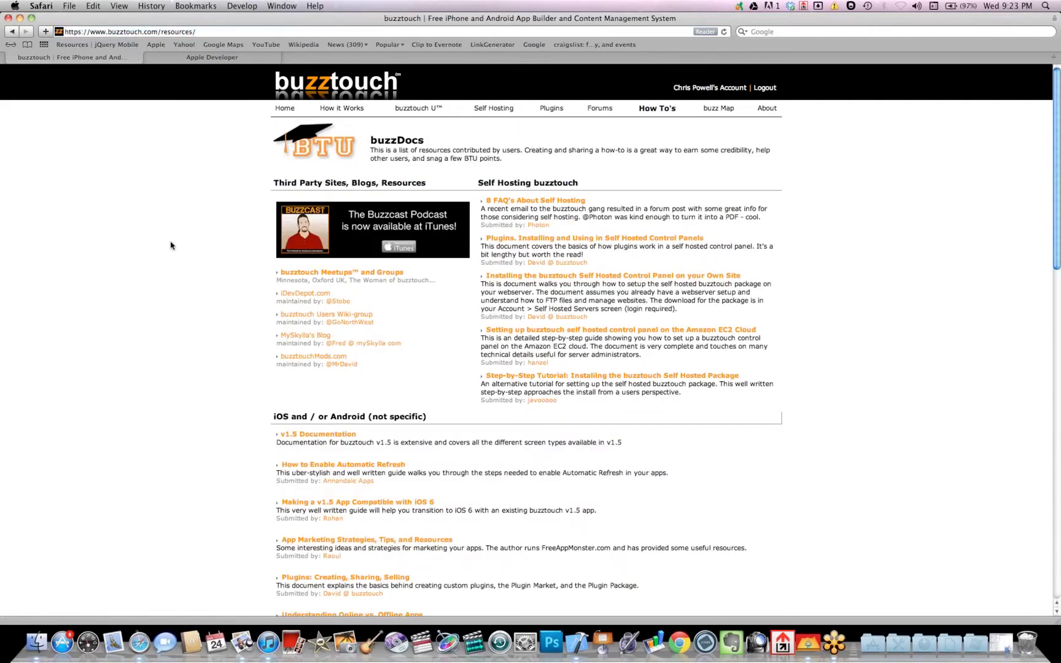
scroll(172, 245, "down", 1)
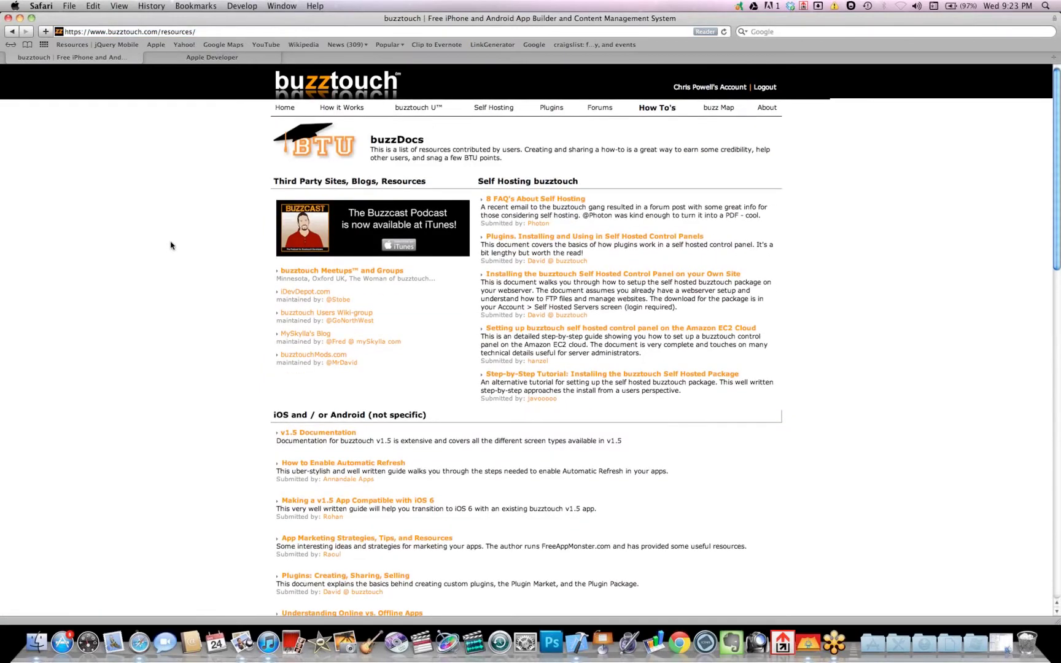
scroll(170, 245, "down", 3)
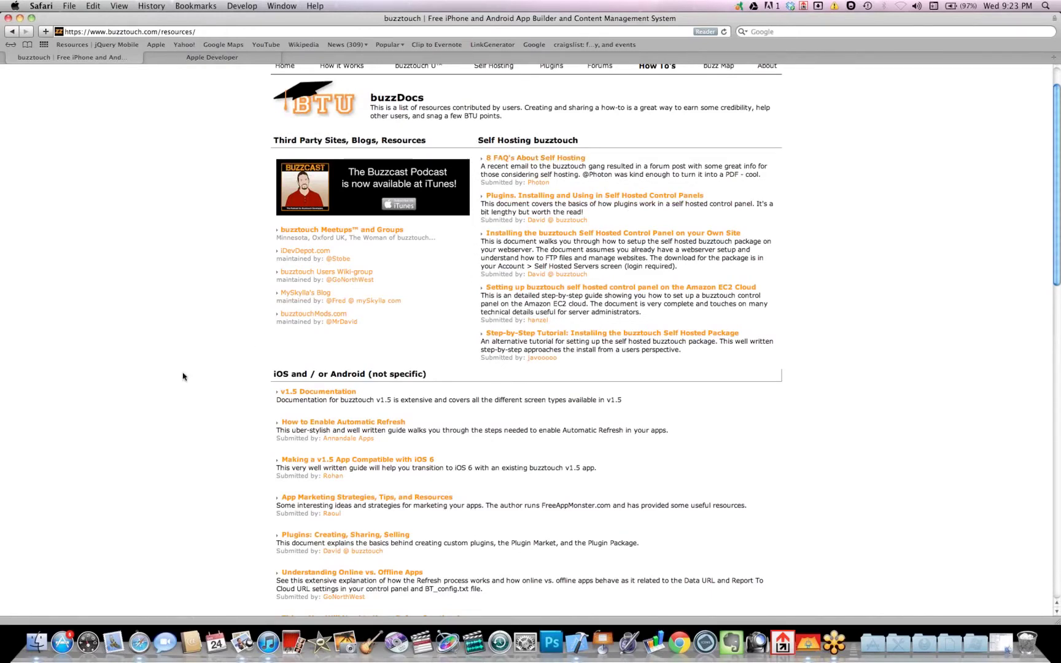
scroll(183, 376, "down", 1)
scroll(182, 376, "down", 5)
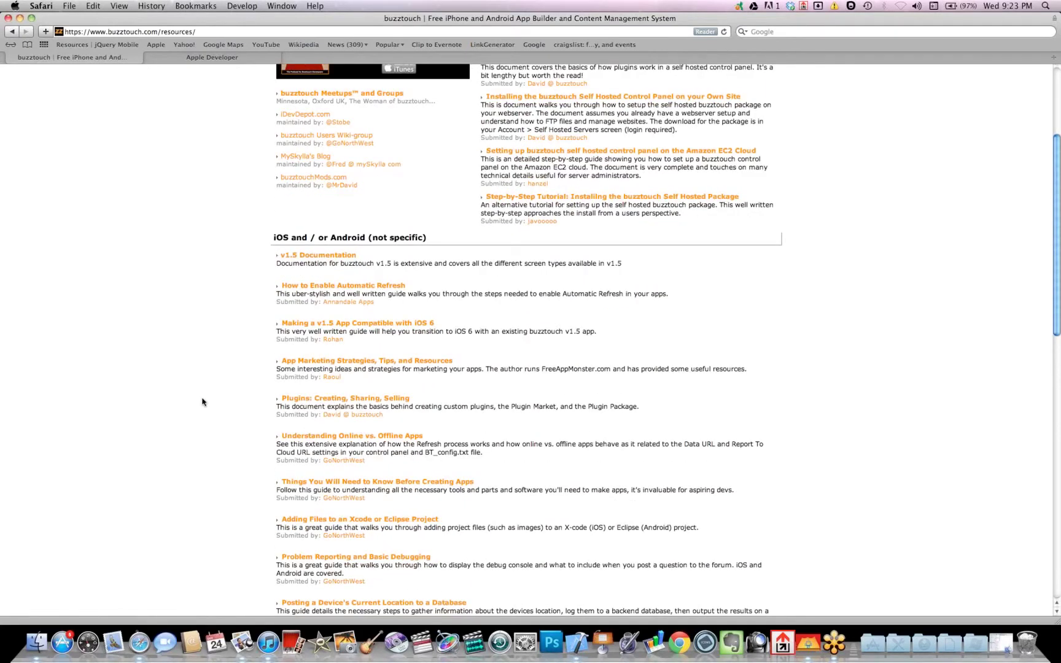
scroll(202, 402, "down", 1)
scroll(203, 402, "down", 12)
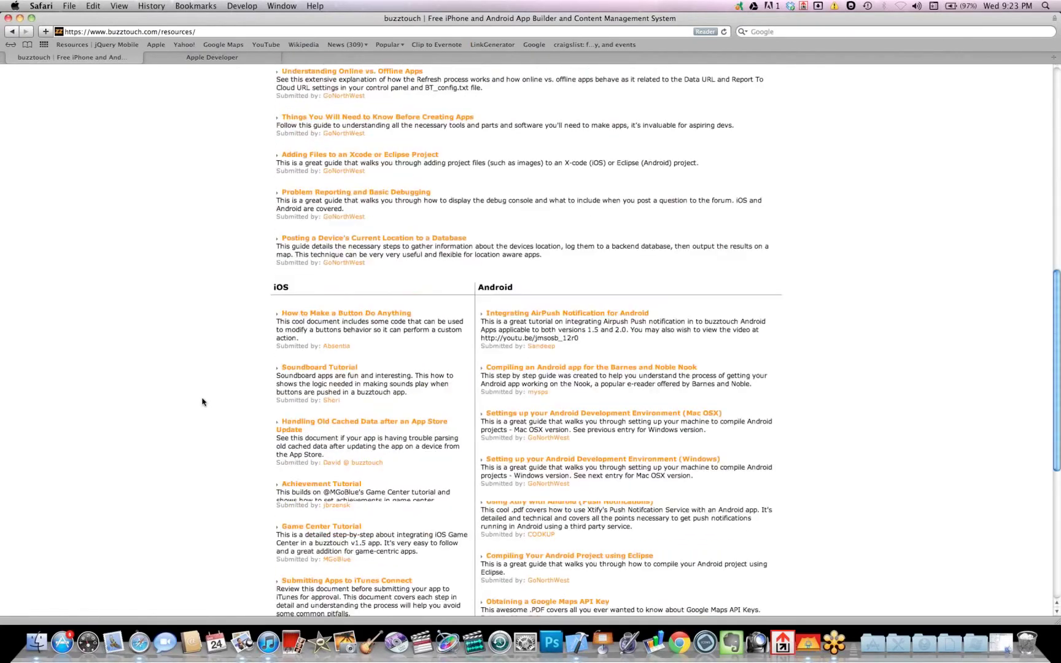
scroll(203, 403, "down", 1)
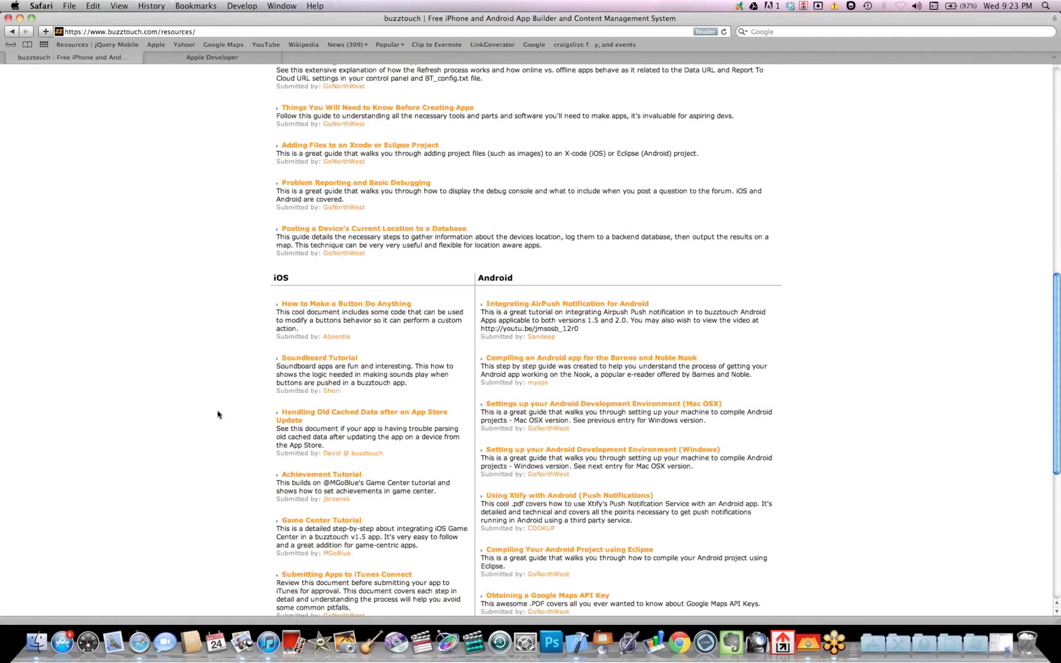
scroll(218, 415, "down", 3)
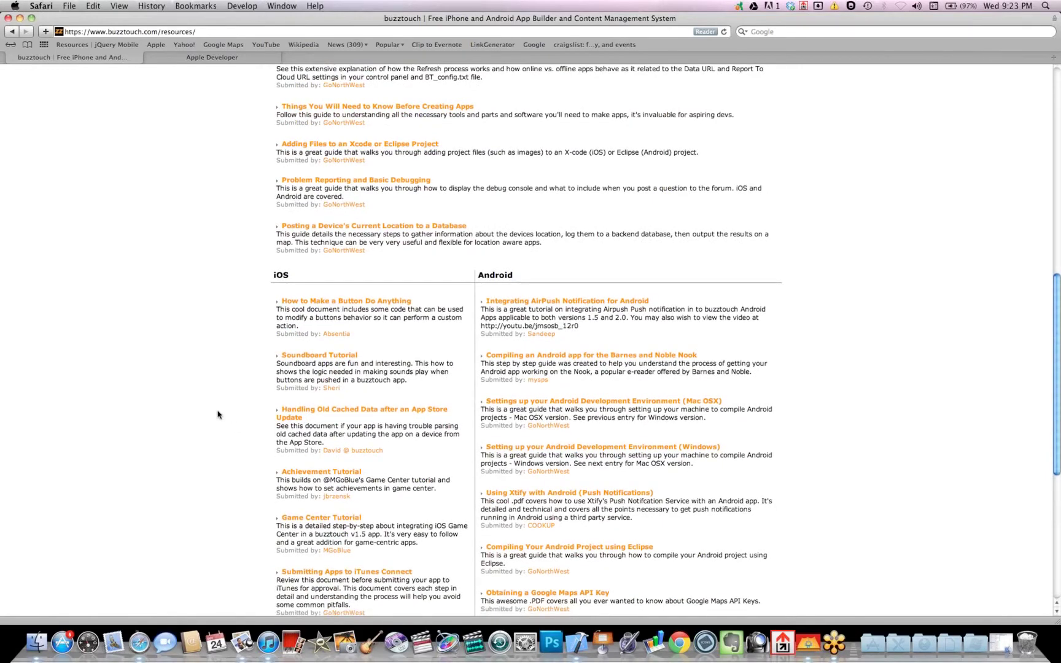
scroll(218, 415, "down", 3)
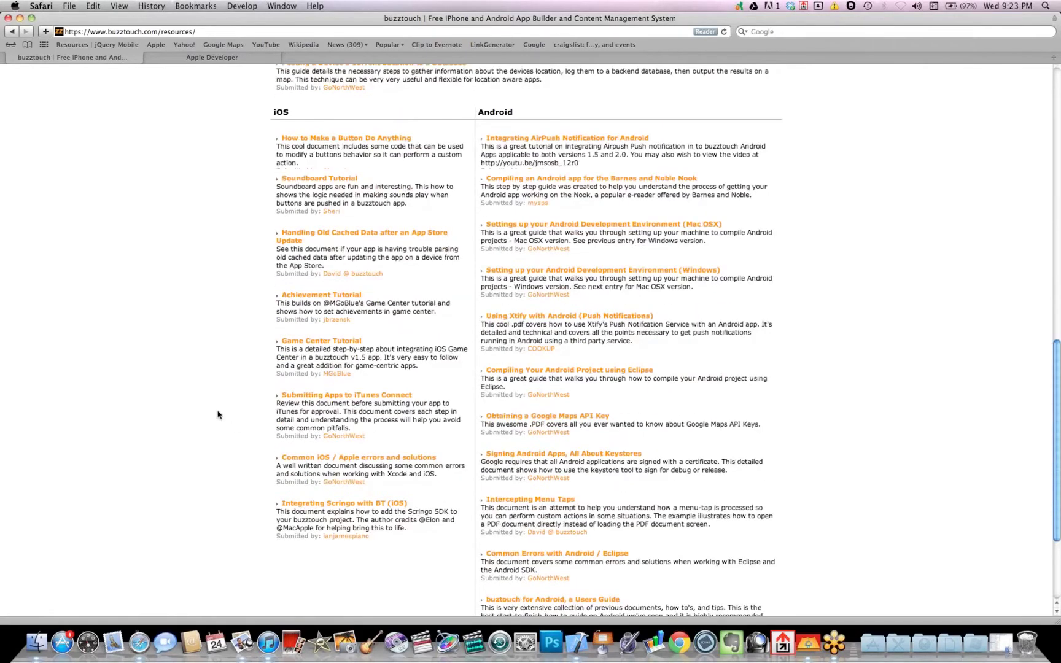
scroll(218, 415, "down", 2)
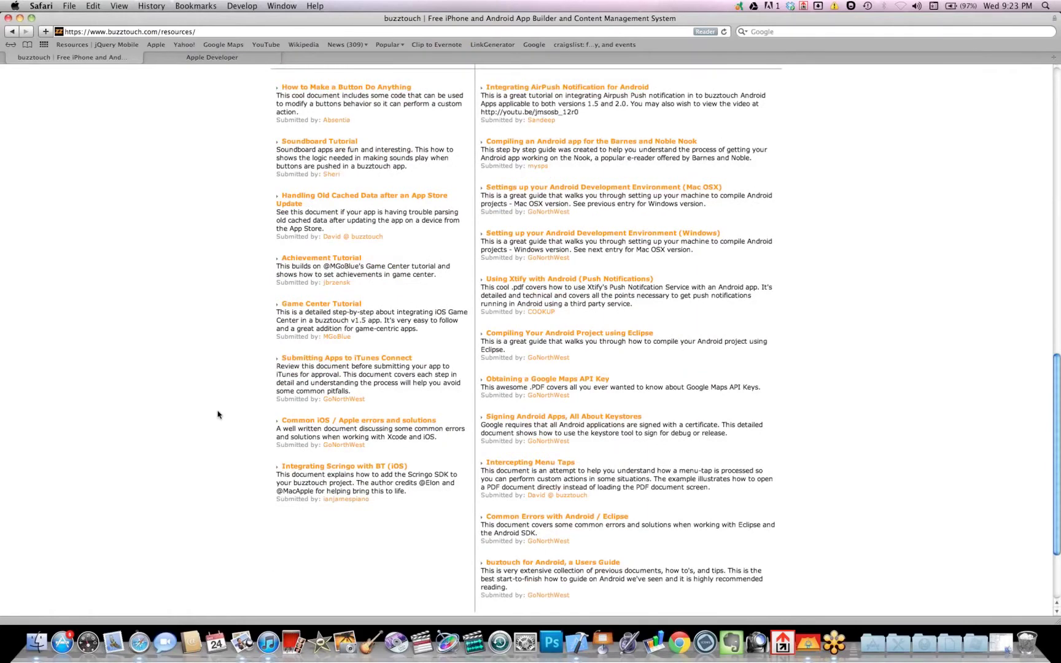
scroll(218, 414, "up", 1)
scroll(218, 415, "up", 2)
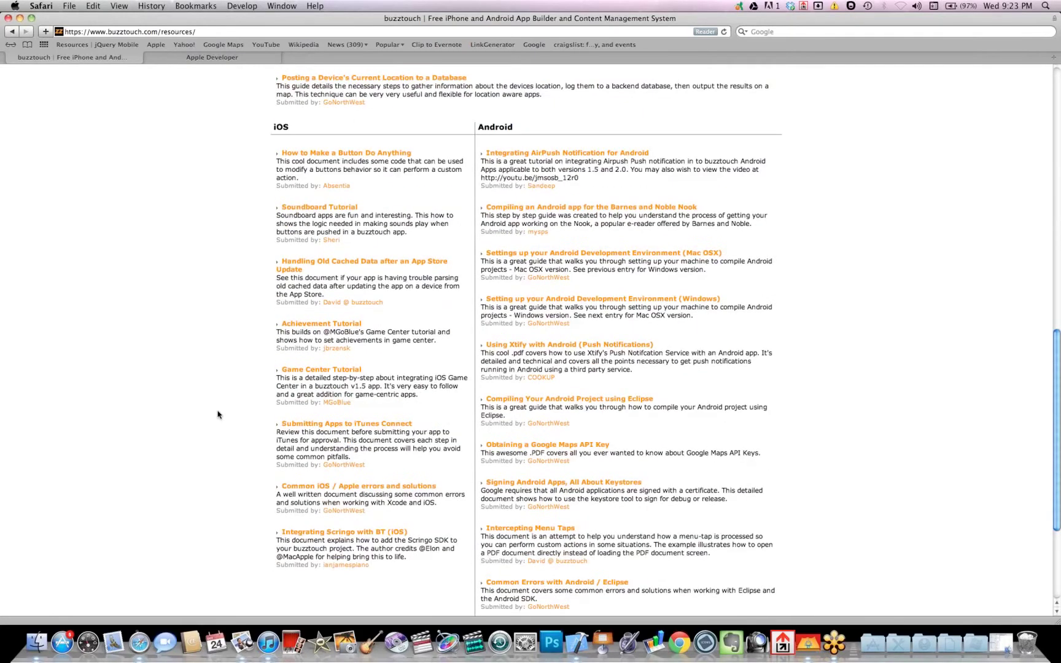
scroll(218, 415, "up", 3)
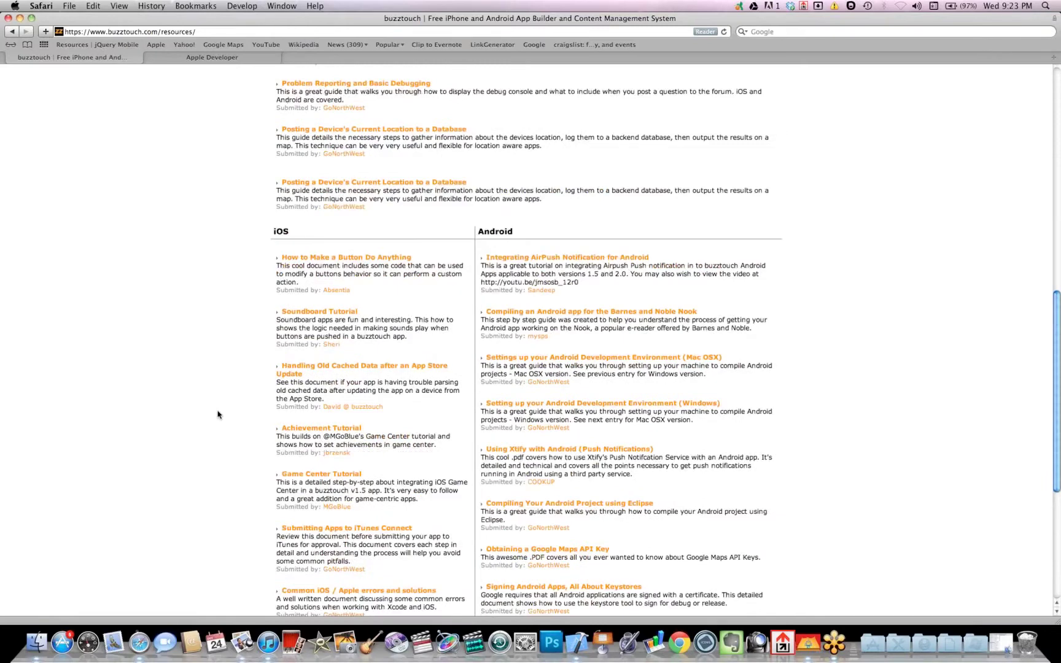
scroll(218, 414, "up", 8)
scroll(218, 415, "up", 7)
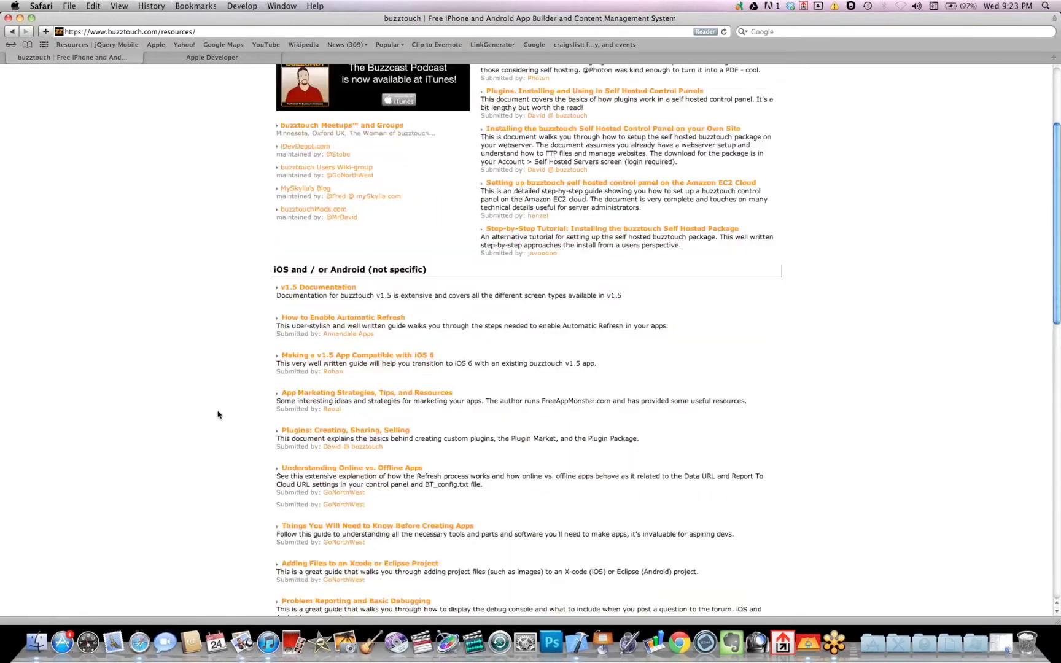
scroll(217, 415, "down", 15)
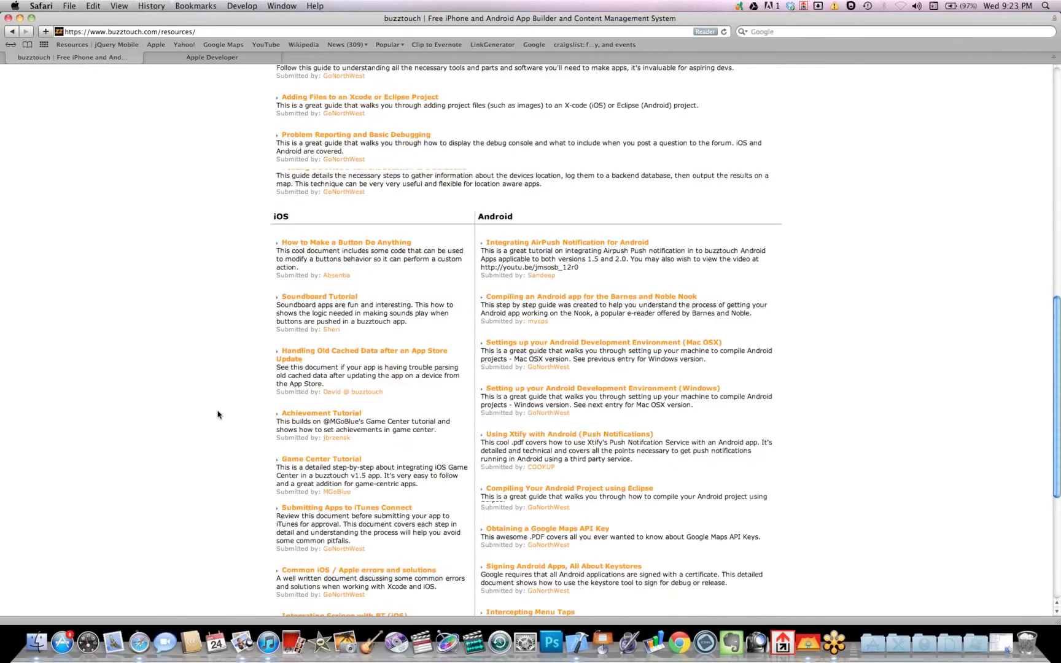
scroll(217, 415, "down", 6)
scroll(218, 415, "up", 20)
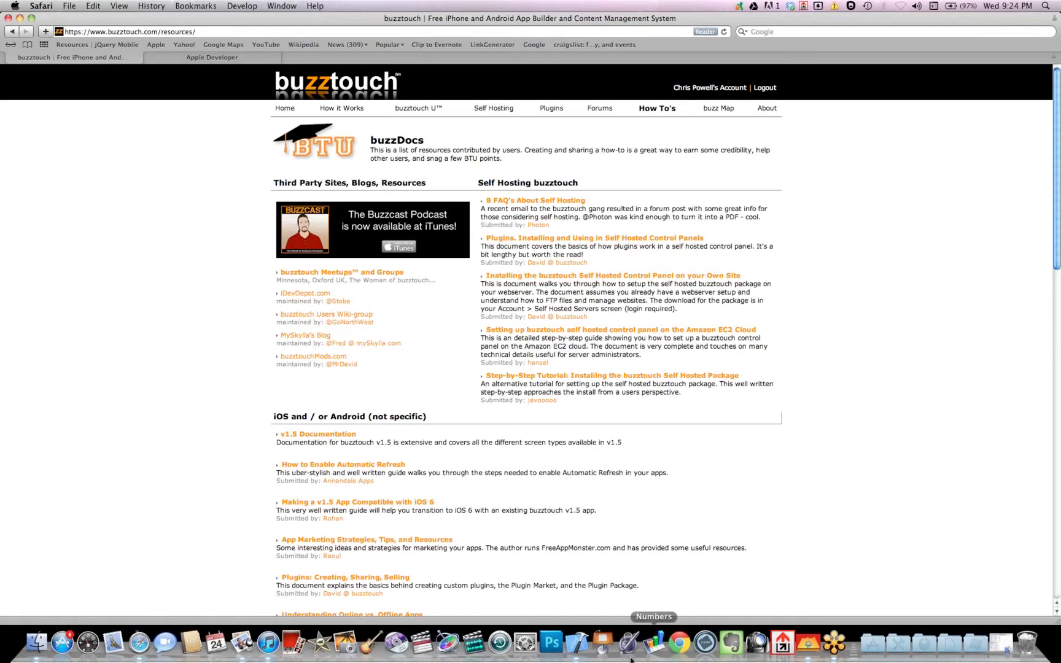
Advance the Preview presentation to the "Creating Your First Project" slide, and open the buzztouch account page in Safari
left_click(244, 644)
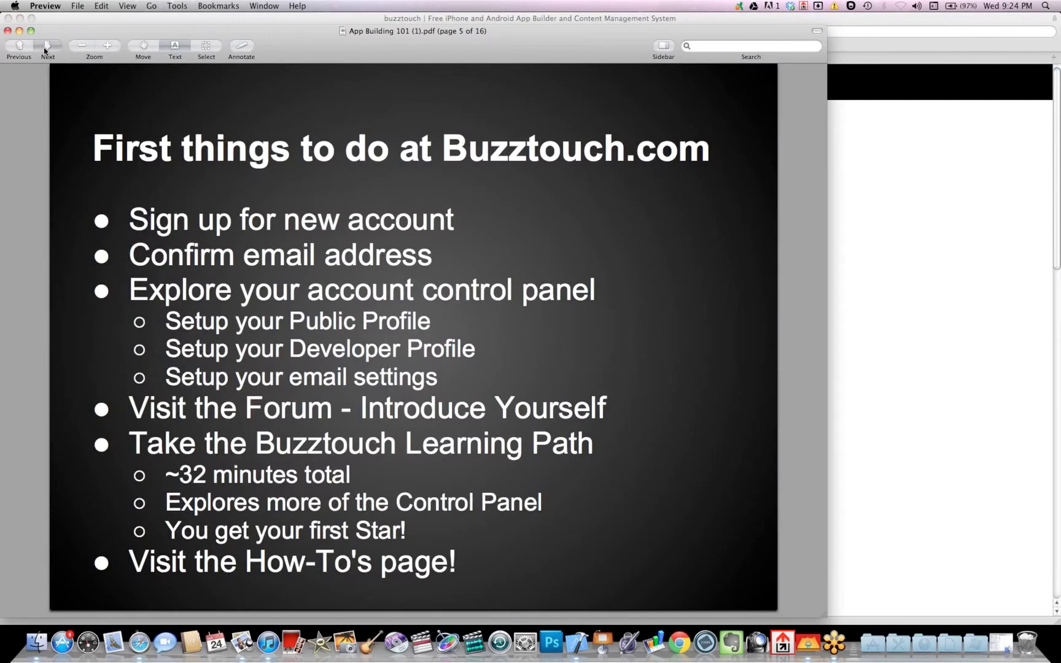
left_click(45, 47)
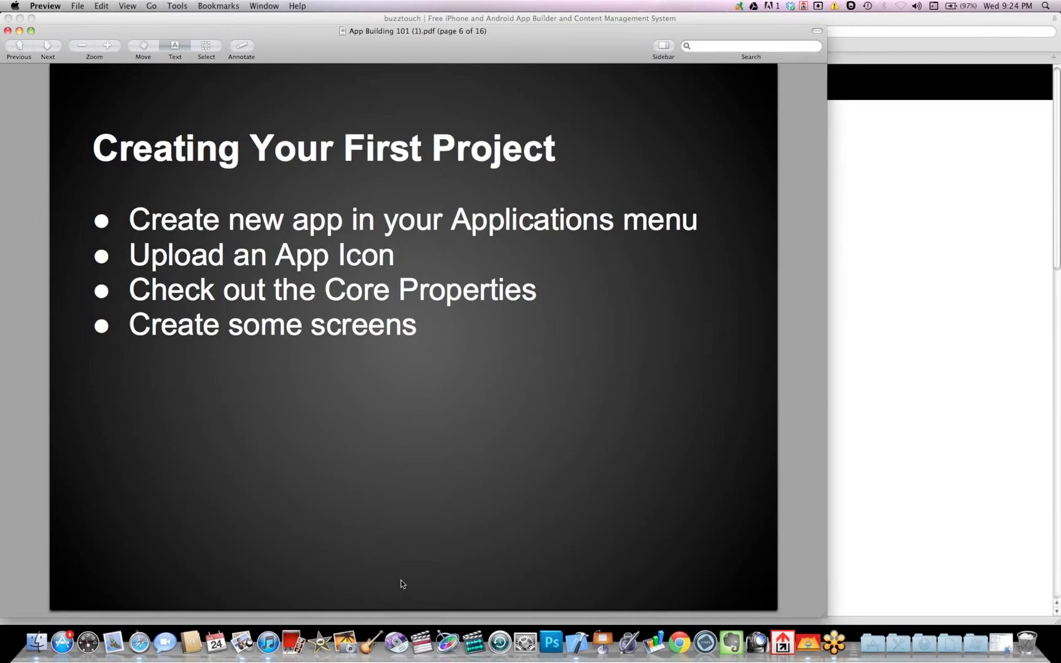
left_click(142, 642)
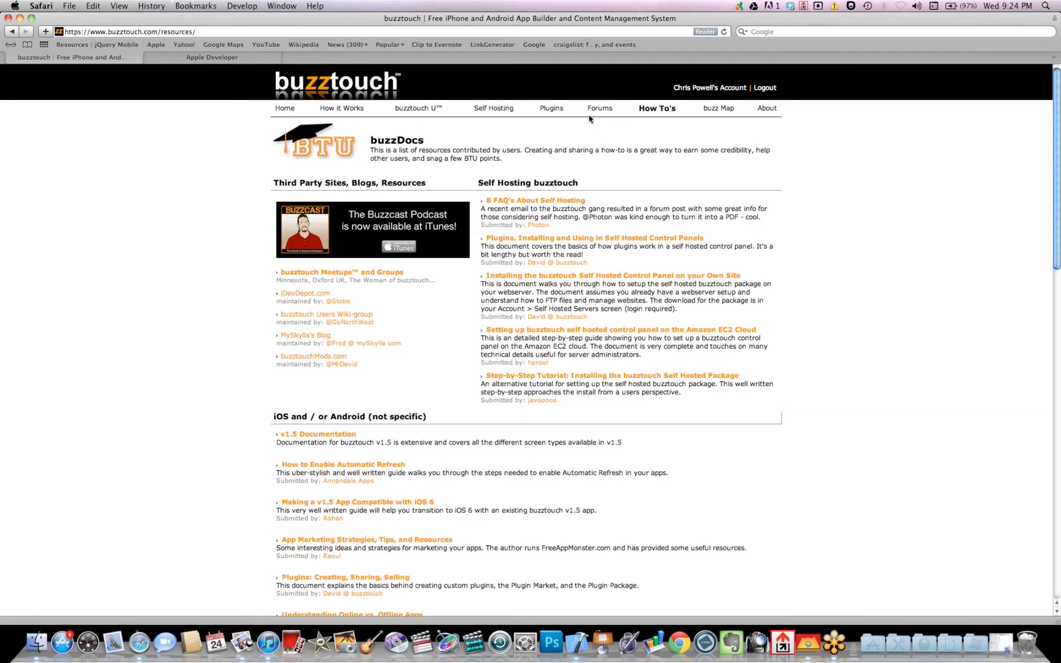
left_click(701, 89)
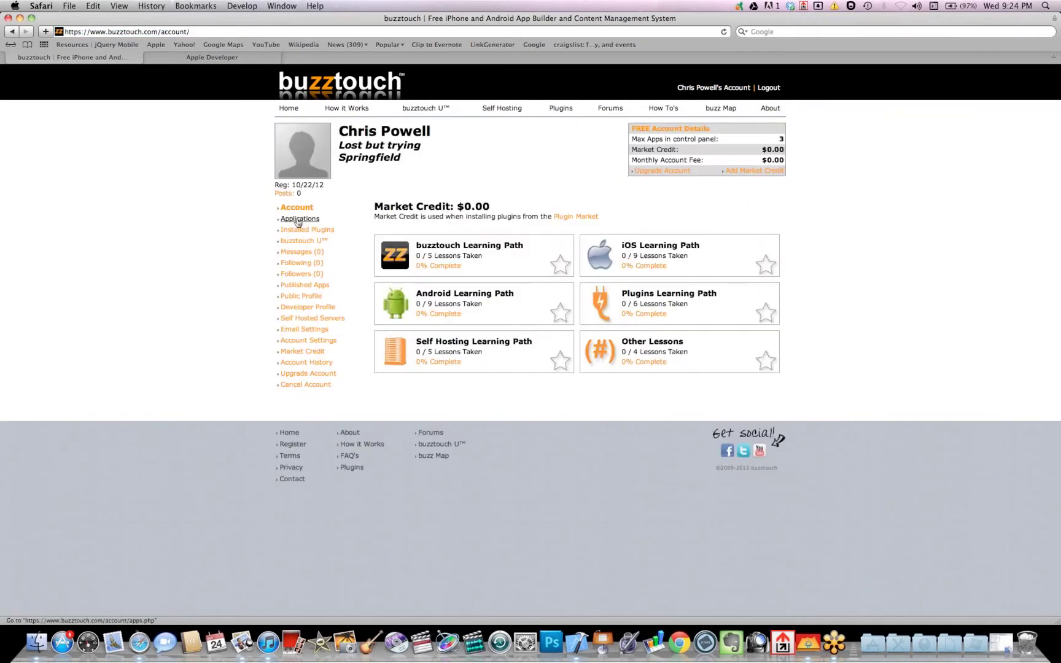
Open the account's applications list, view the AppMaking101 control panel, and return to the list
left_click(298, 222)
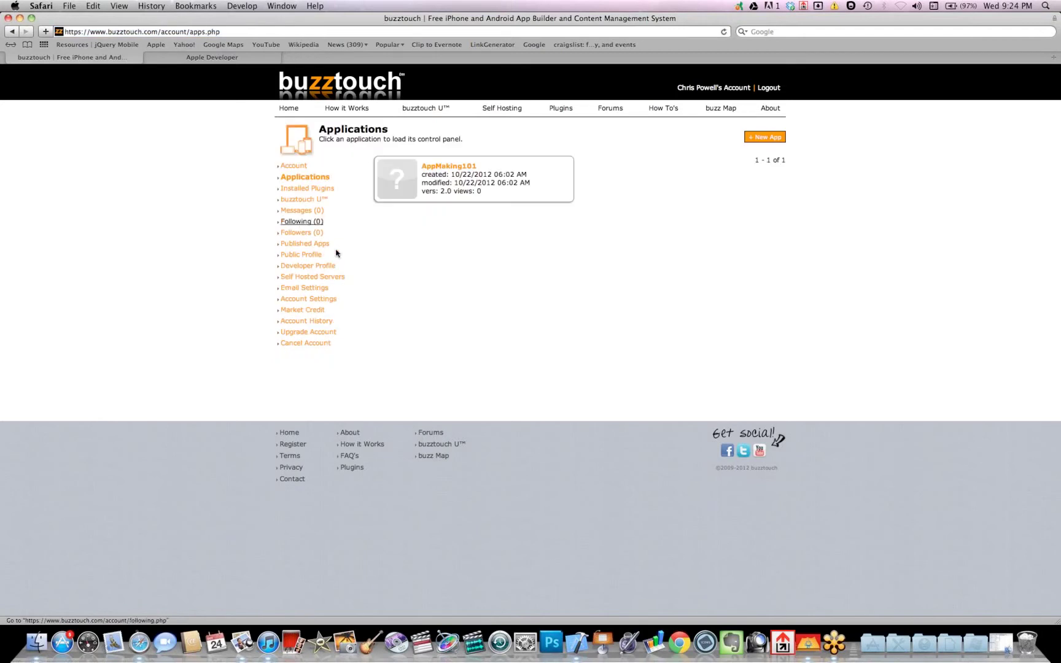
left_click(396, 179)
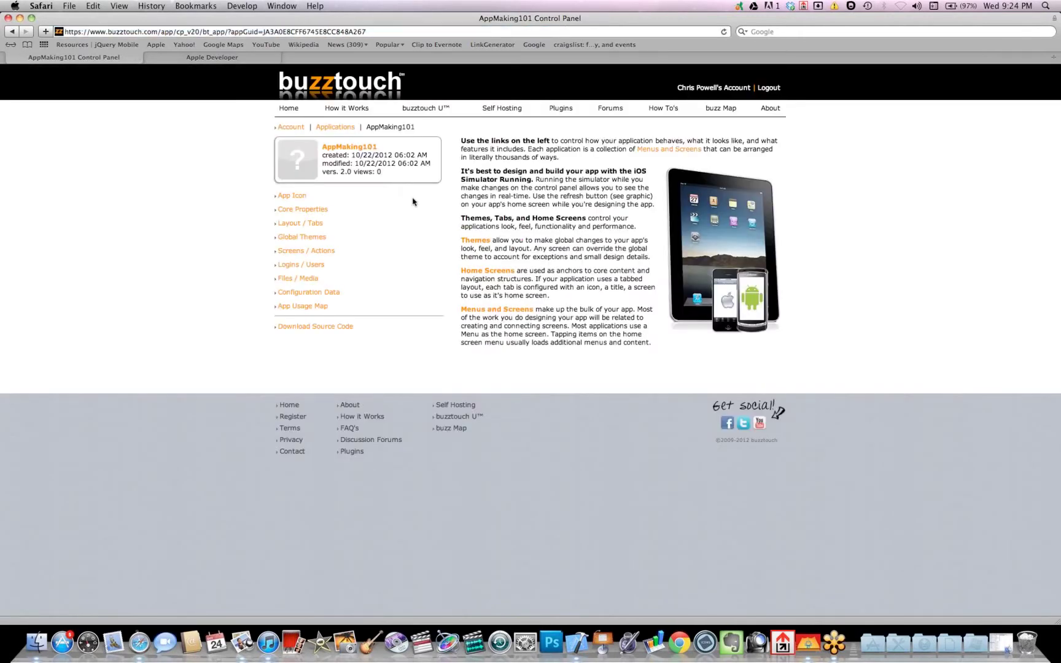
left_click(335, 127)
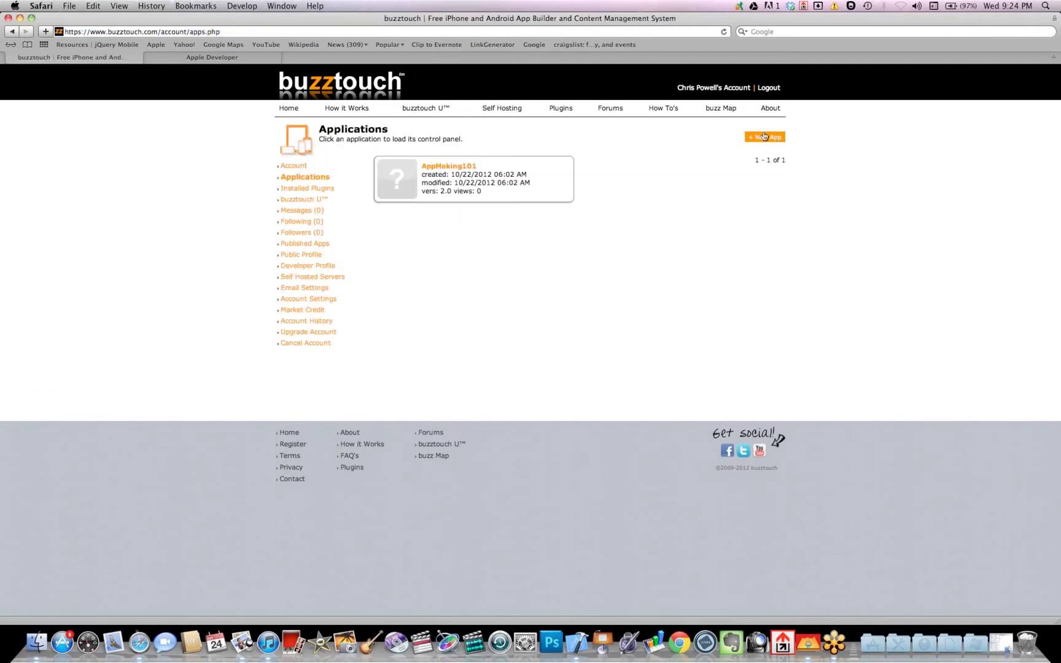
View the form for creating a new app using the online control panel, and return to the applications list
left_click(763, 137)
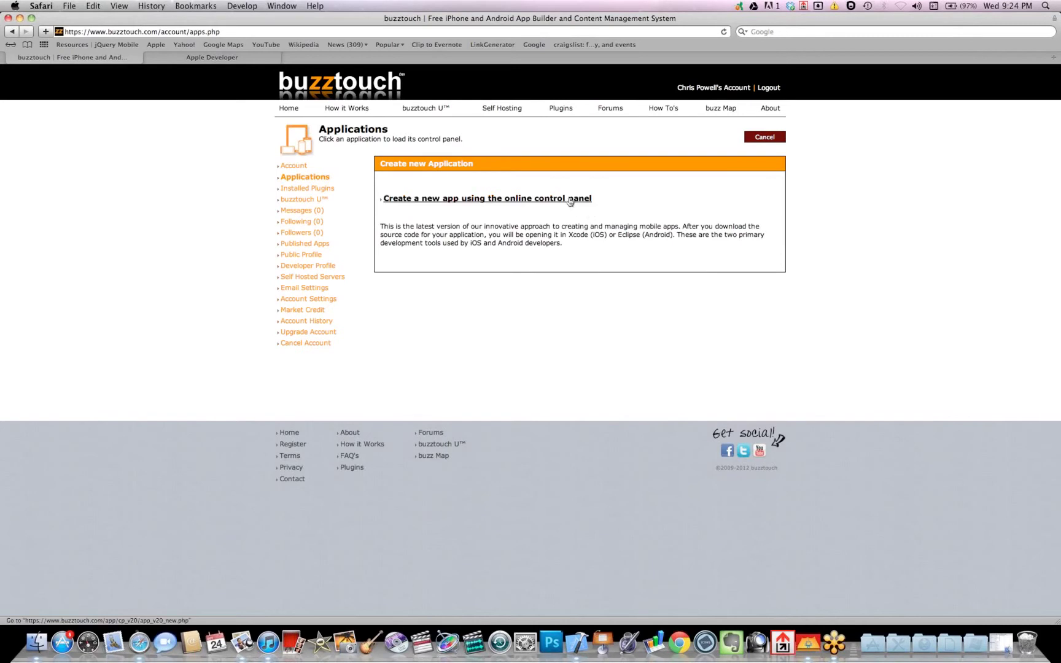
left_click(569, 198)
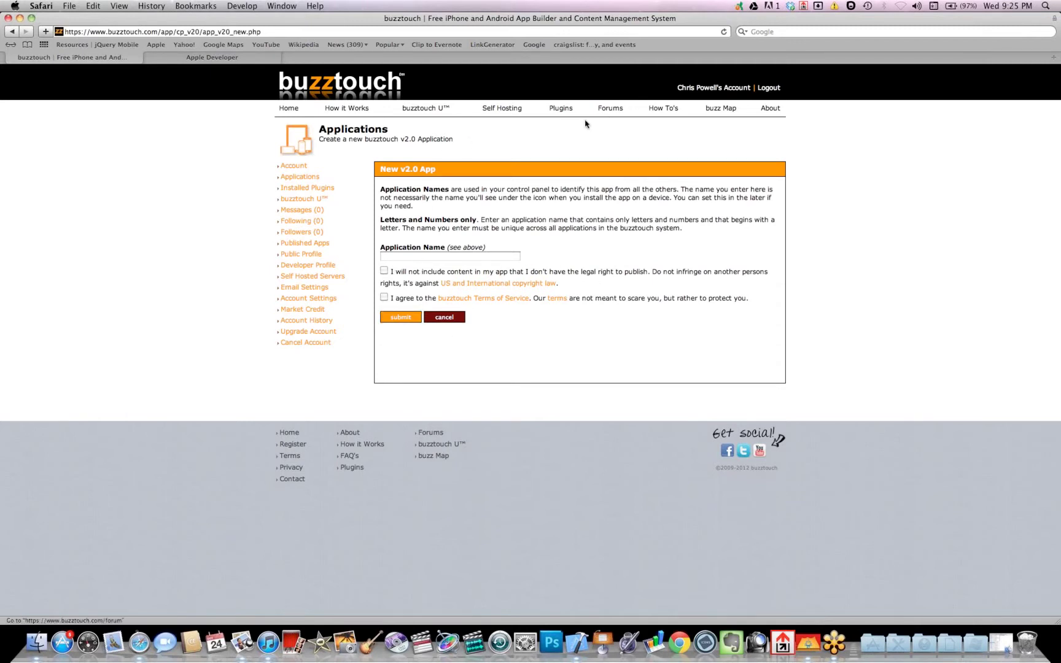
left_click(301, 176)
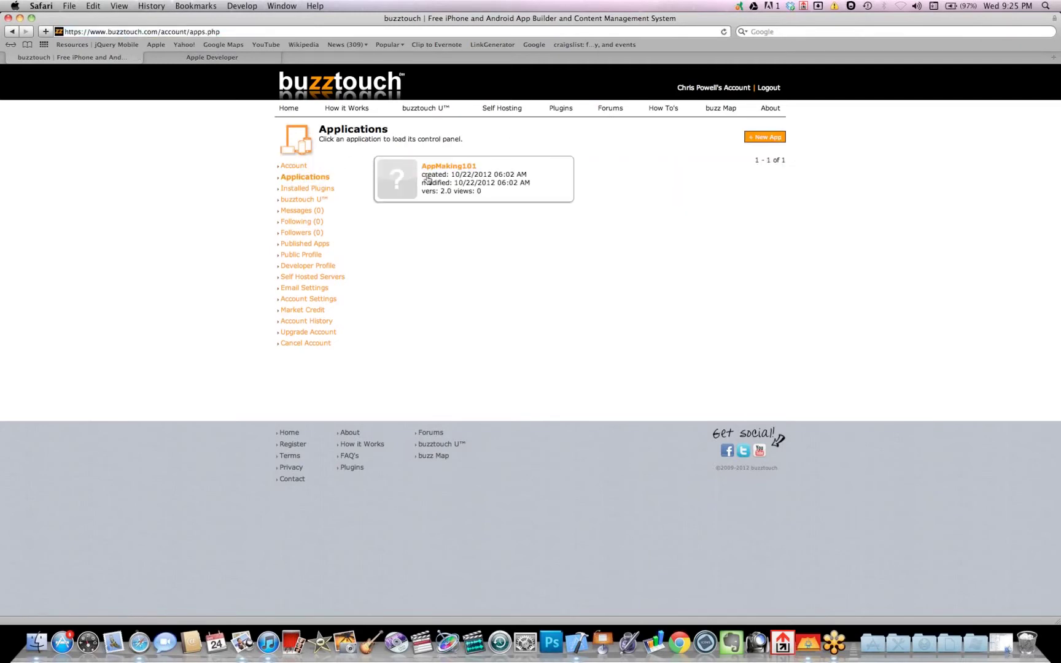
Open AppMaking101's app icon settings and choose 50_icon512.jpg from the 50States folder as the icon file
left_click(442, 166)
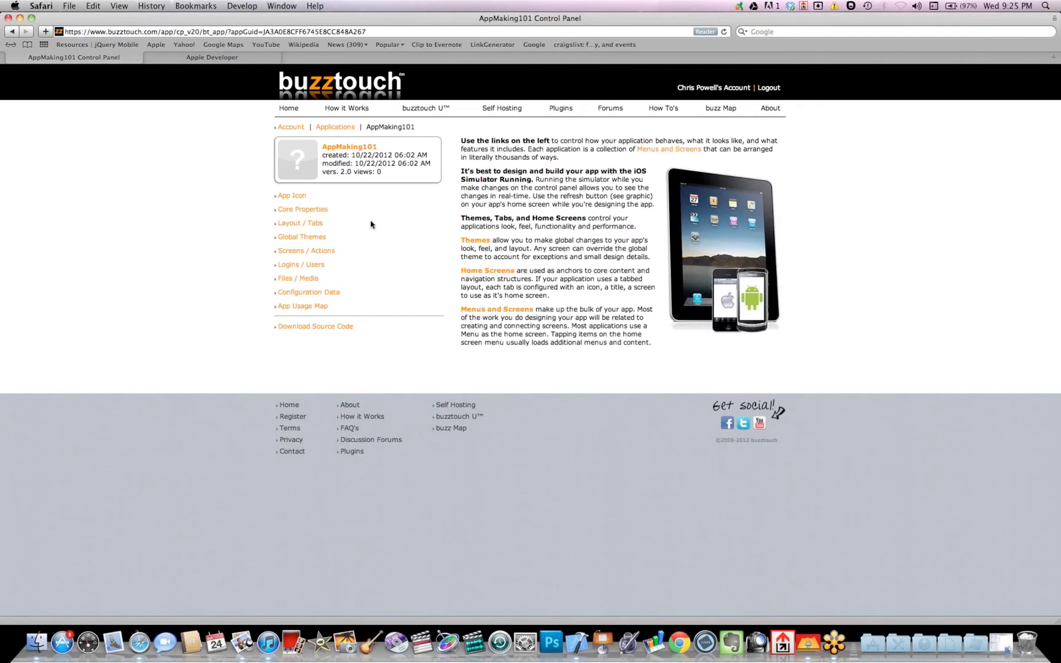
left_click(291, 196)
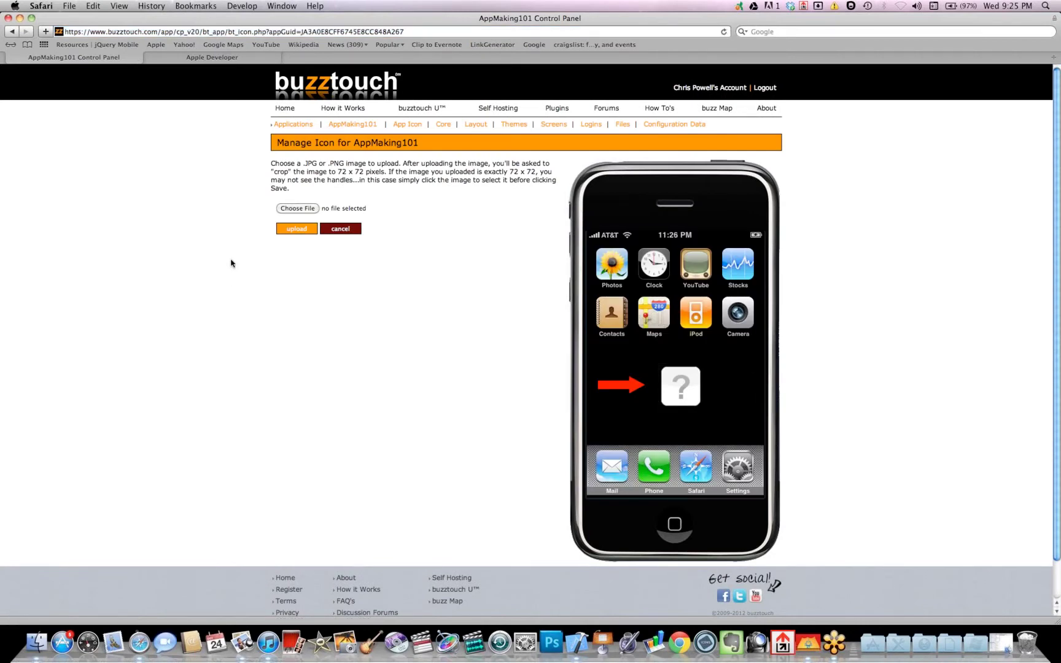
left_click(300, 210)
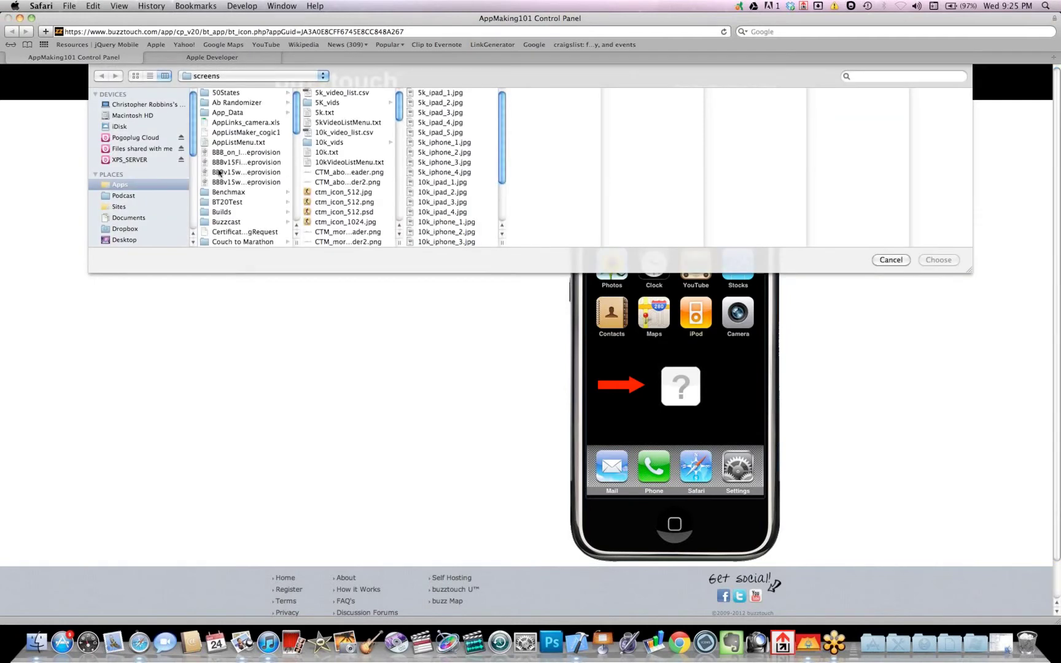
left_click(231, 92)
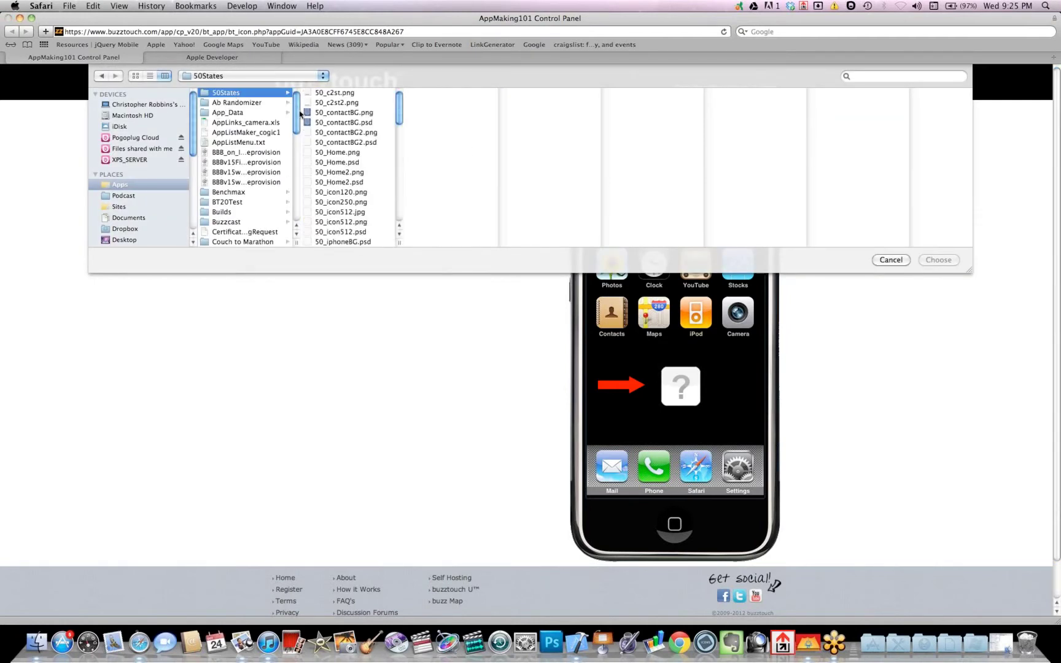
scroll(320, 121, "down", 10)
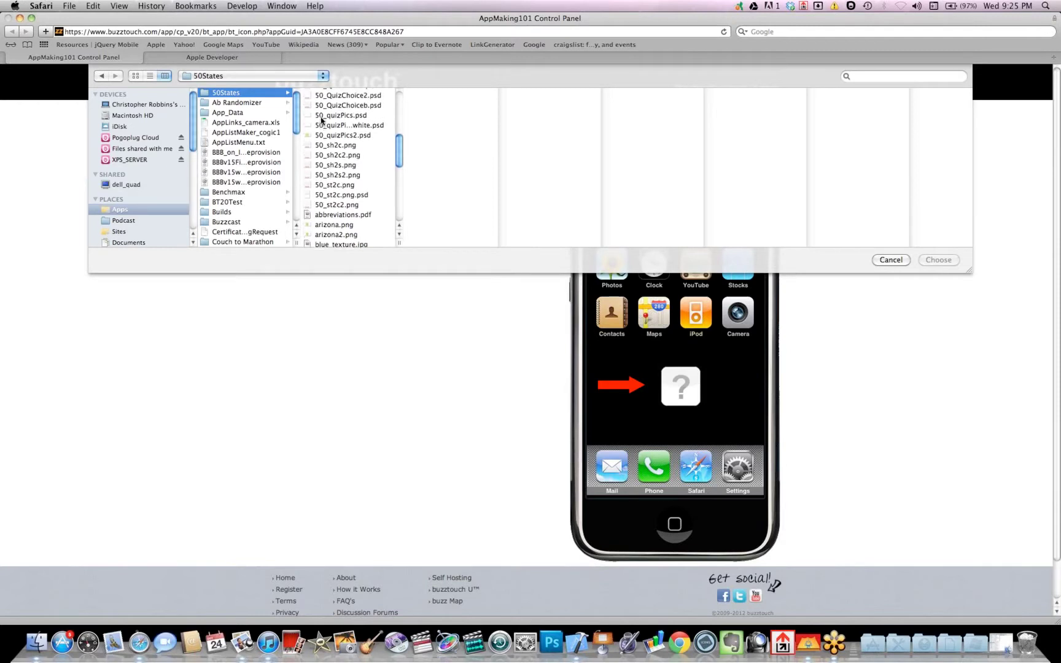
scroll(320, 120, "up", 5)
scroll(321, 121, "down", 10)
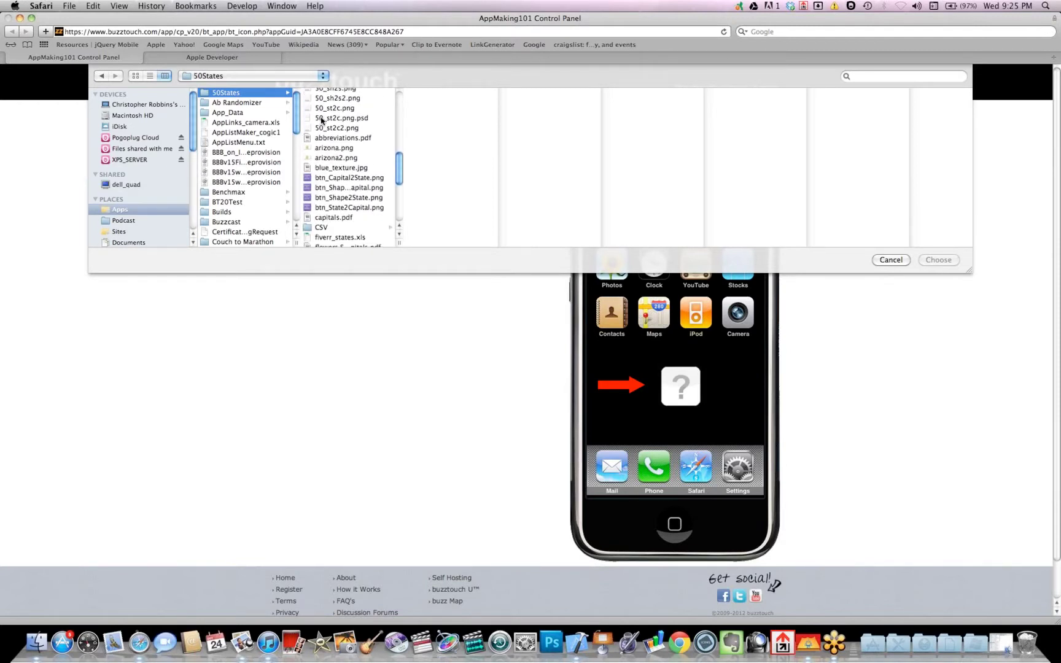
scroll(320, 120, "down", 8)
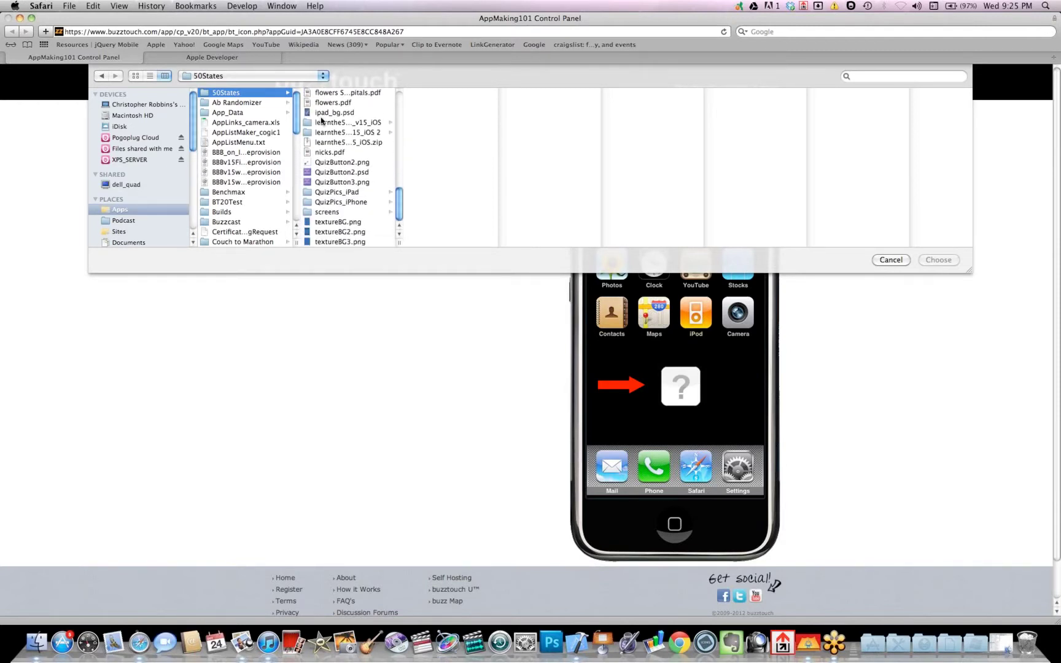
scroll(320, 121, "up", 10)
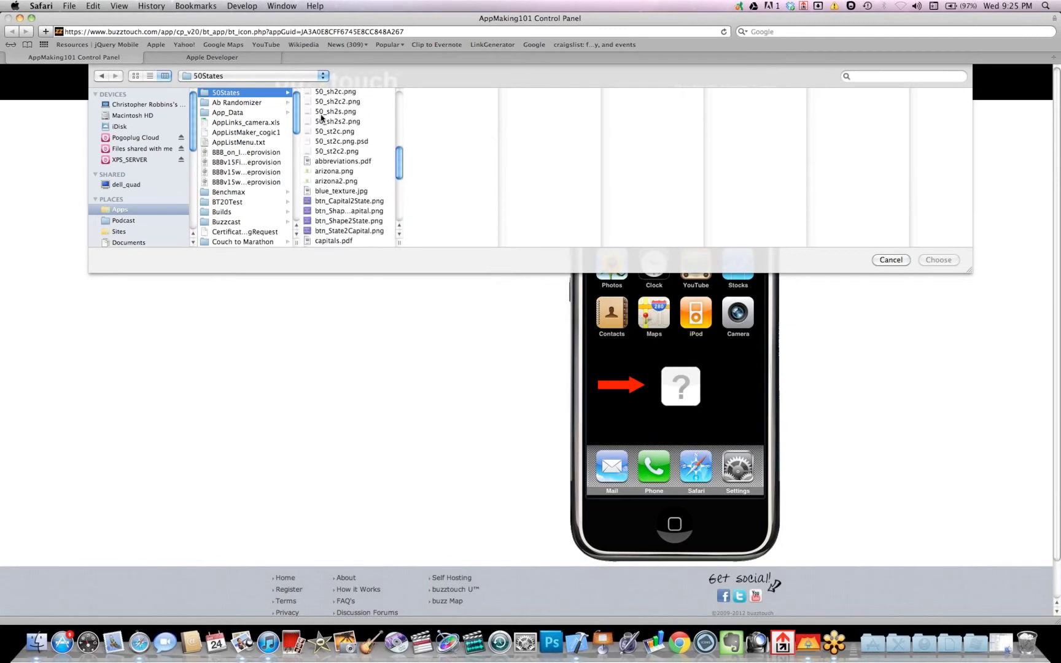
scroll(321, 118, "up", 6)
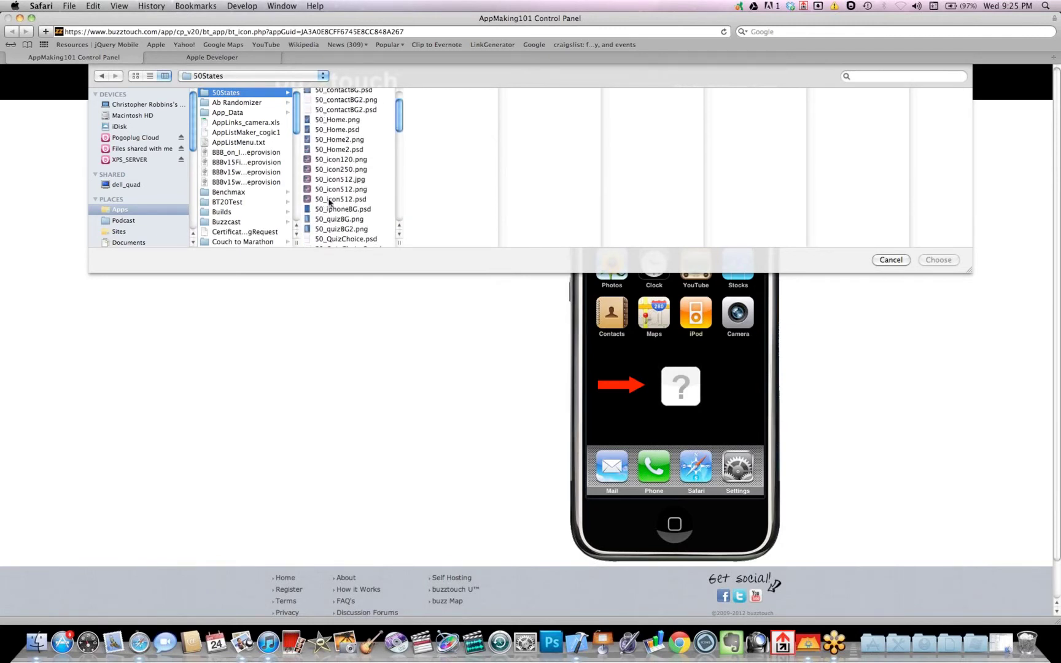
left_click(341, 179)
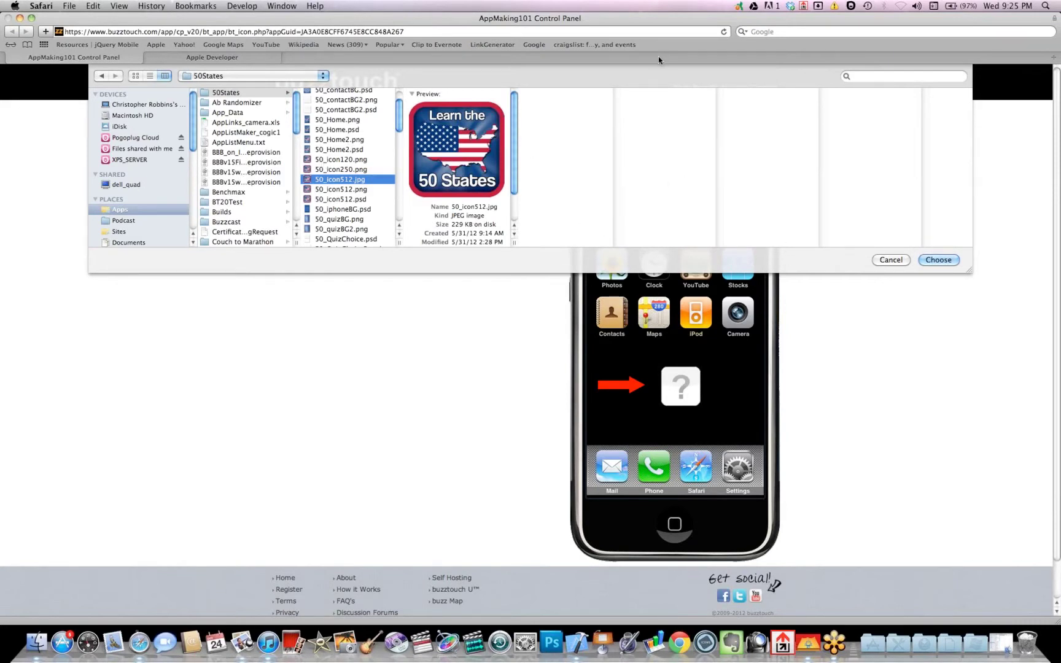
left_click_drag(658, 60, 589, 66)
left_click(866, 263)
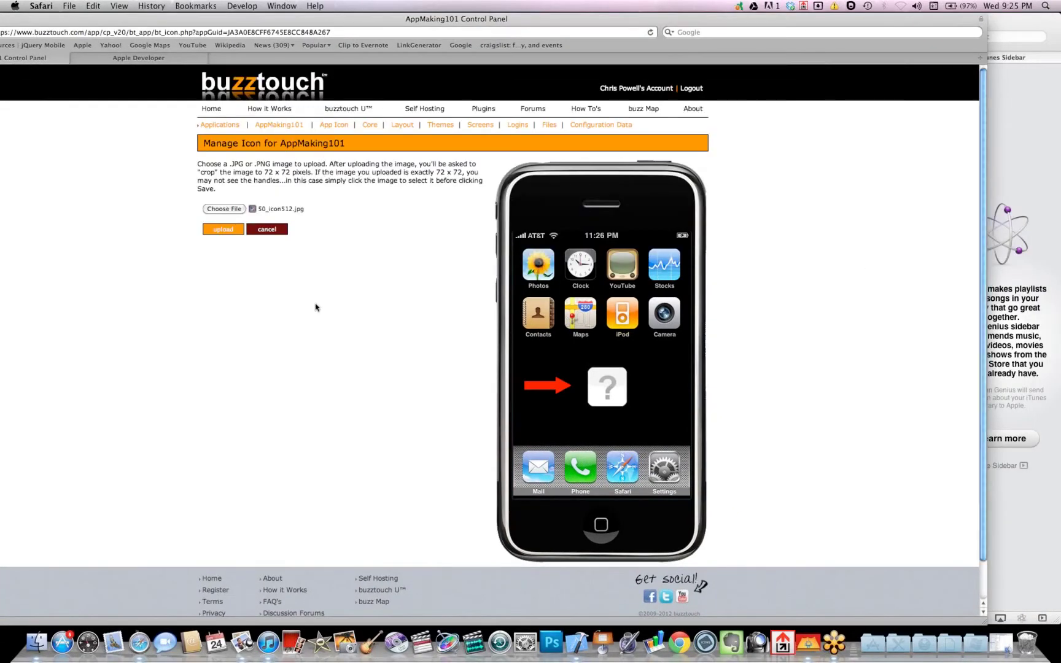
Upload the chosen icon image, extend the crop area over the whole picture, save it and return to the app's control panel
left_click(229, 233)
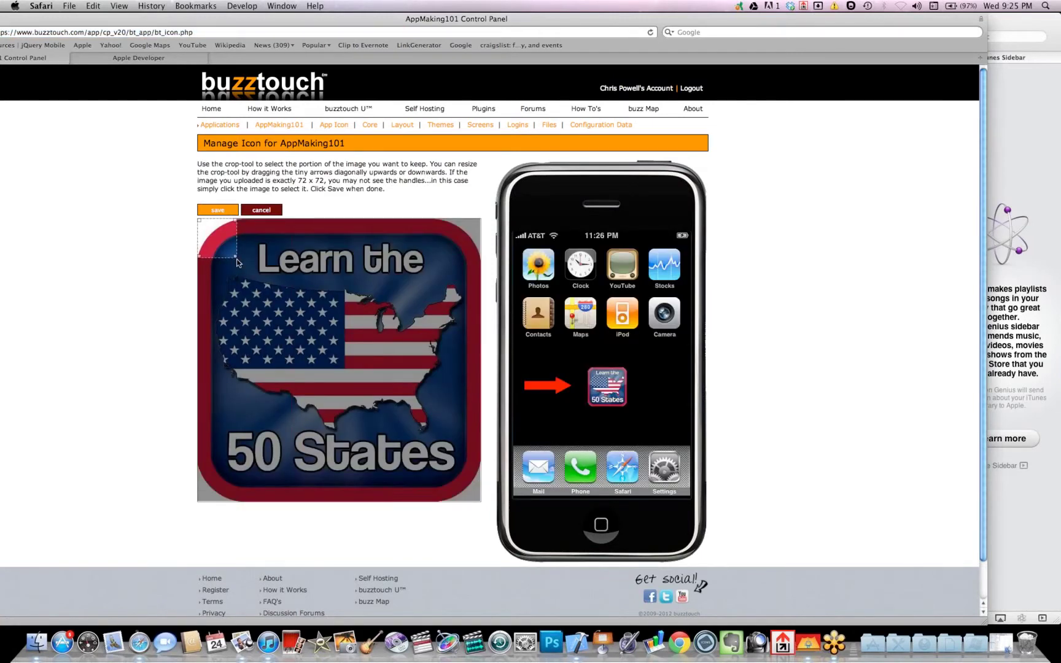
left_click_drag(236, 257, 511, 503)
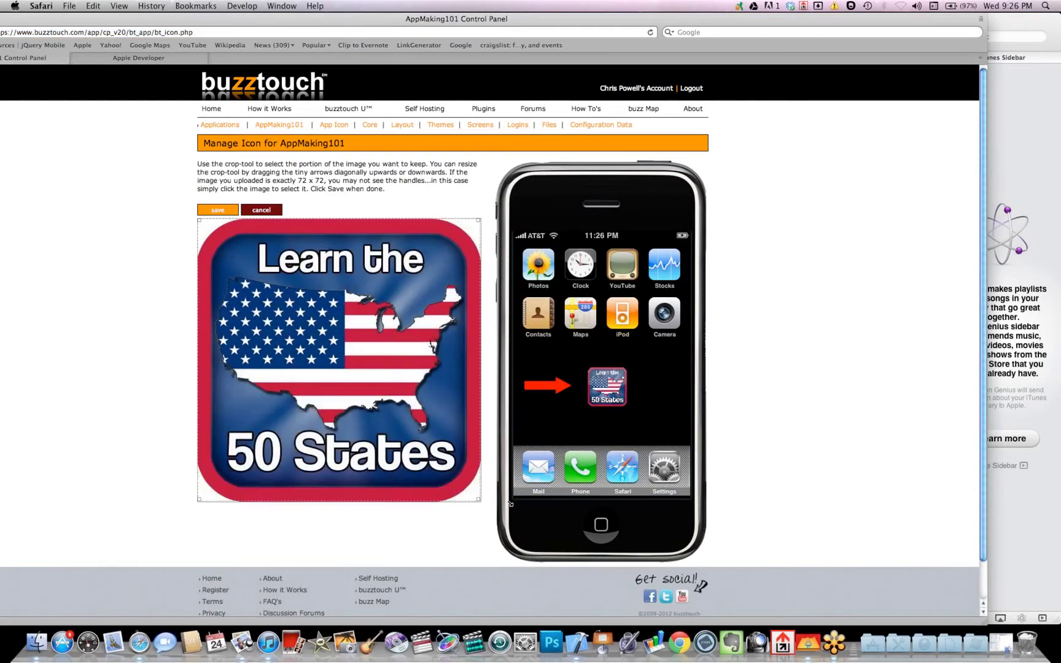
left_click(216, 211)
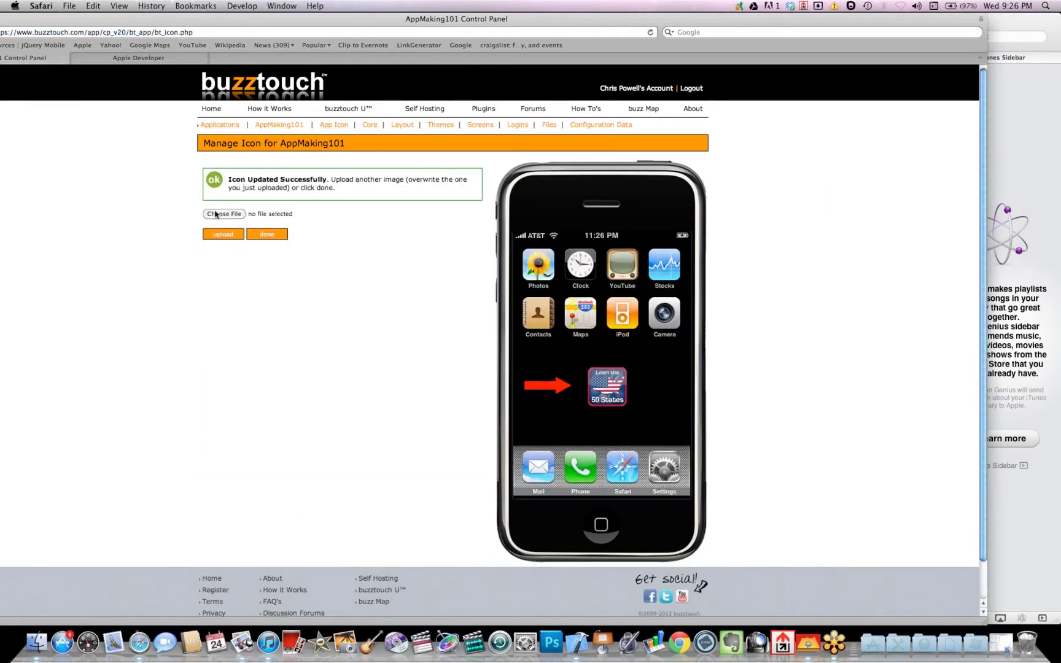
left_click(267, 236)
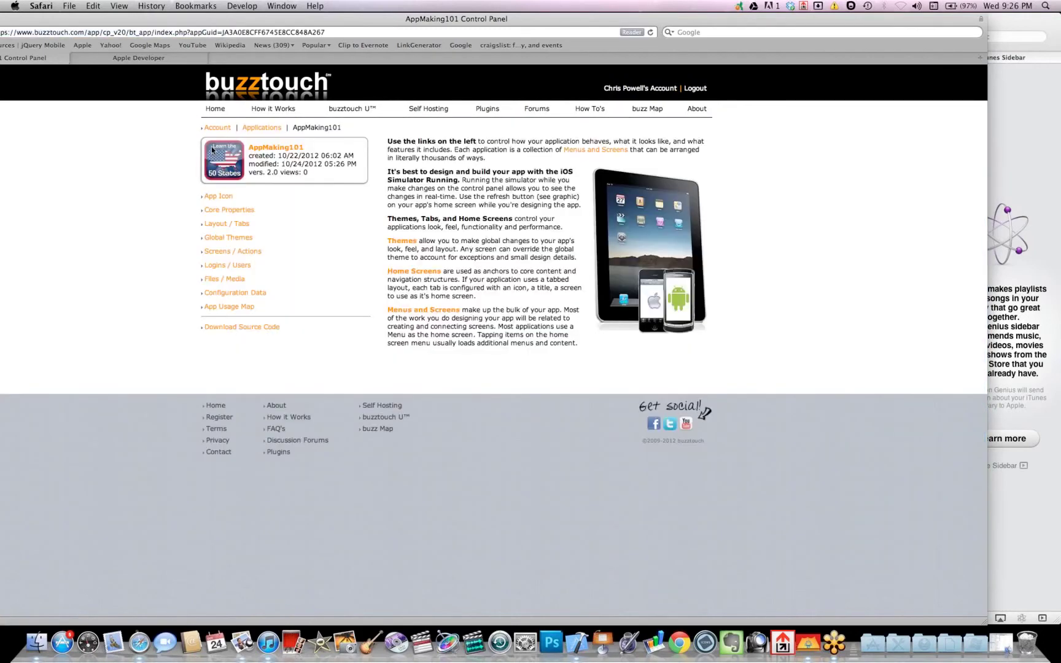
Open AppMaking101's core properties and examine the application name, application ID and API, and project name sections
left_click(230, 211)
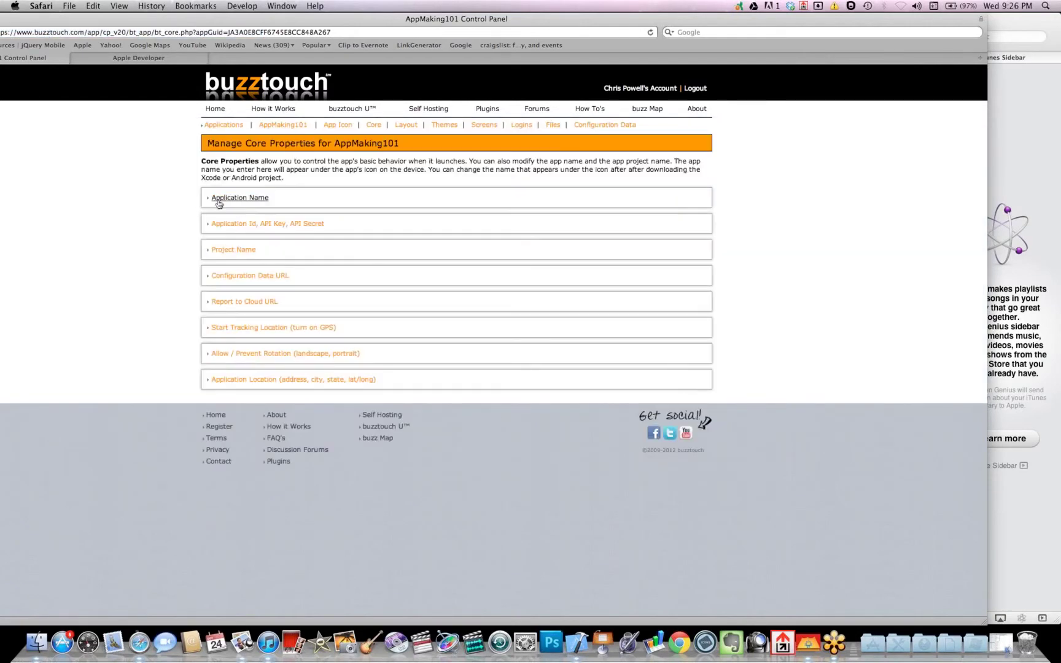
left_click(218, 200)
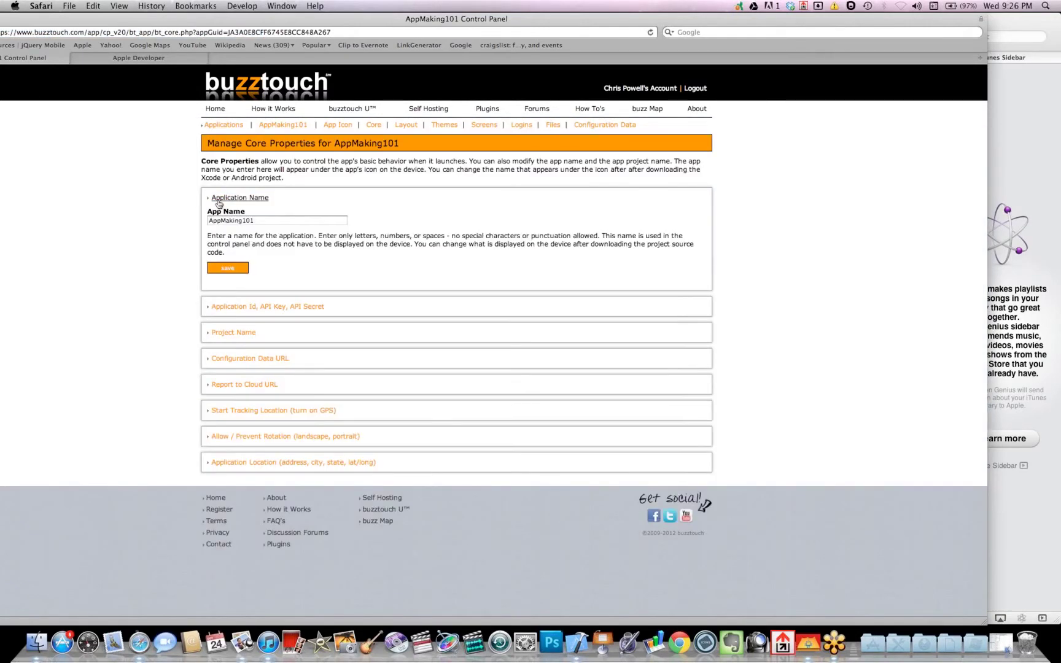
left_click(244, 308)
left_click(244, 308)
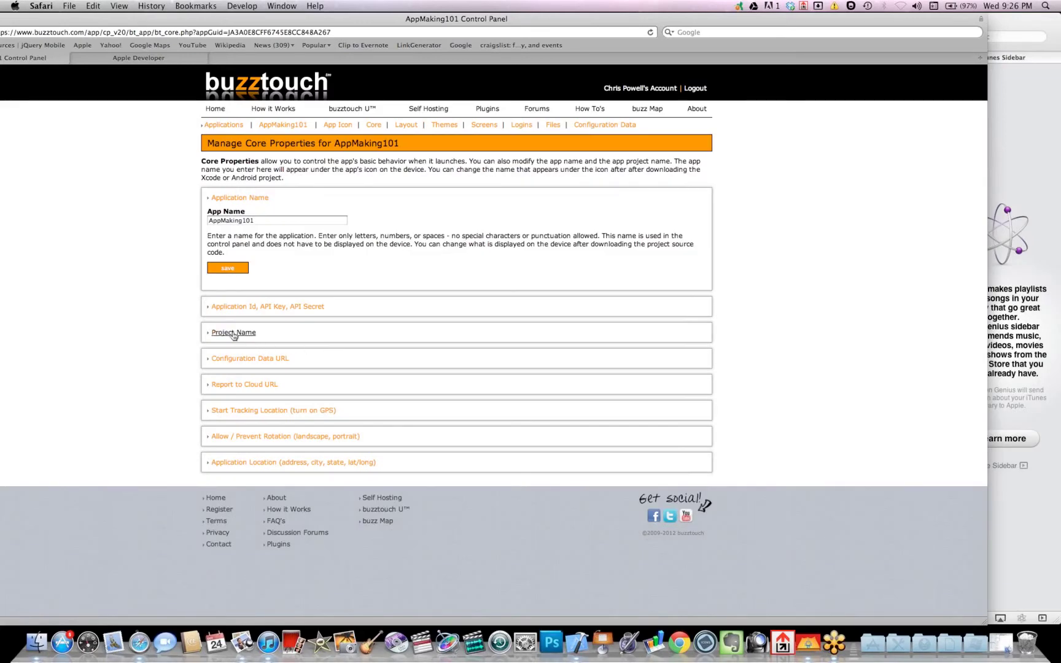
left_click(233, 332)
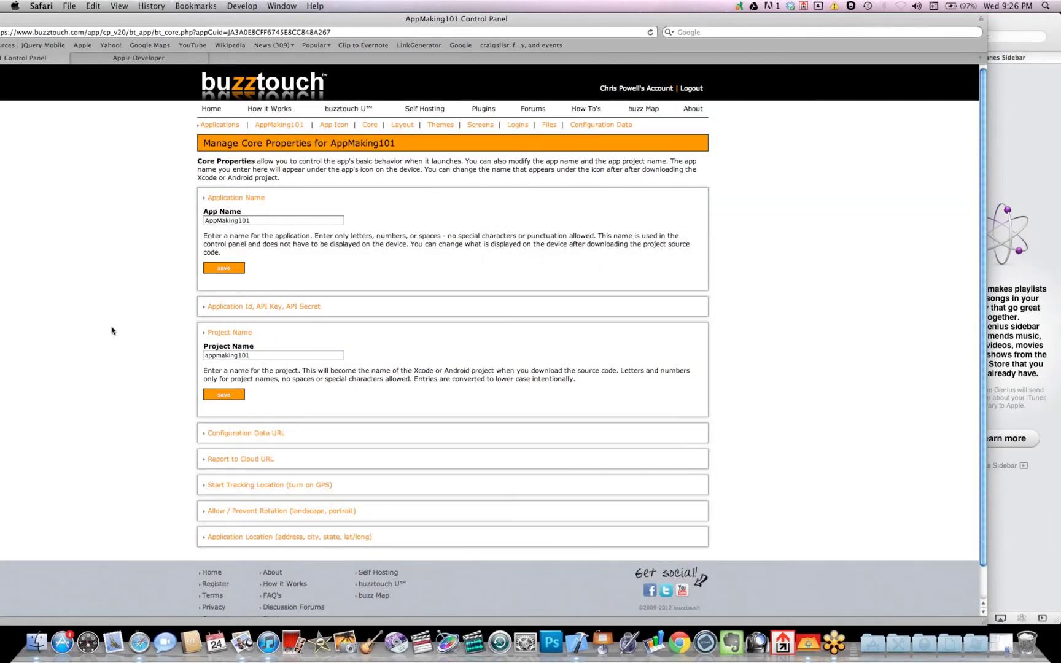
Examine the rotation and application location sections of the core properties, collapsing each one after viewing
scroll(111, 331, "down", 1)
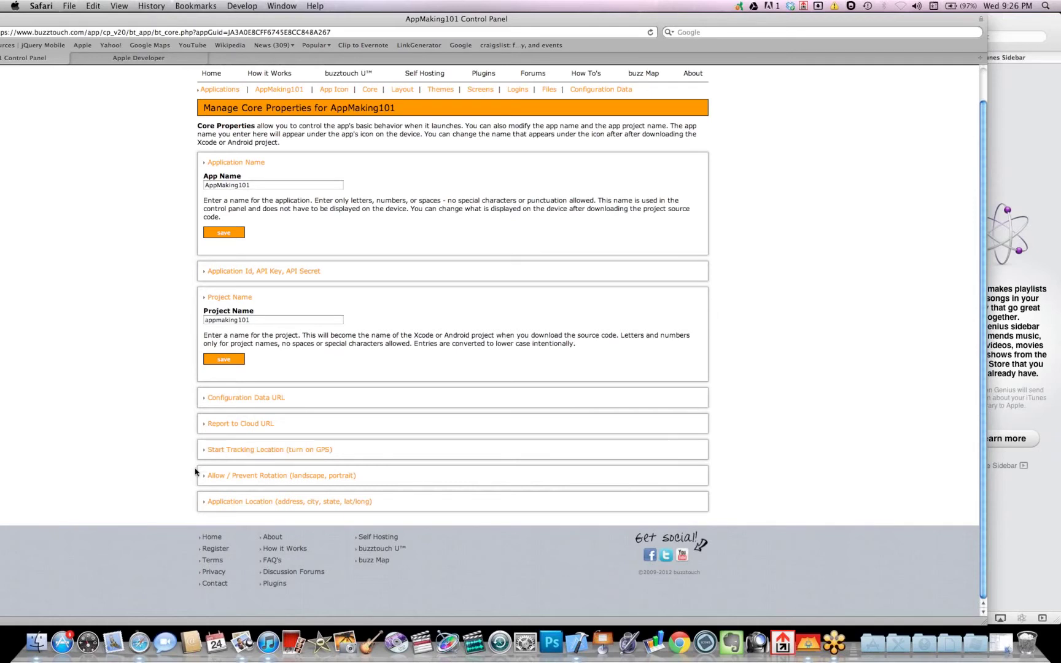
left_click(237, 476)
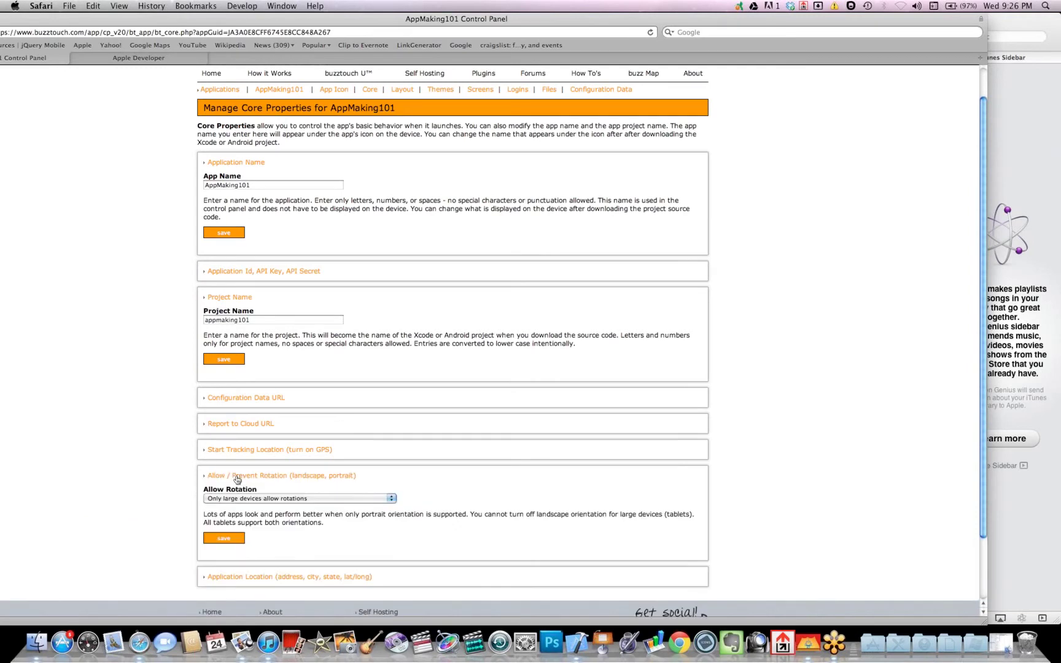
left_click(238, 476)
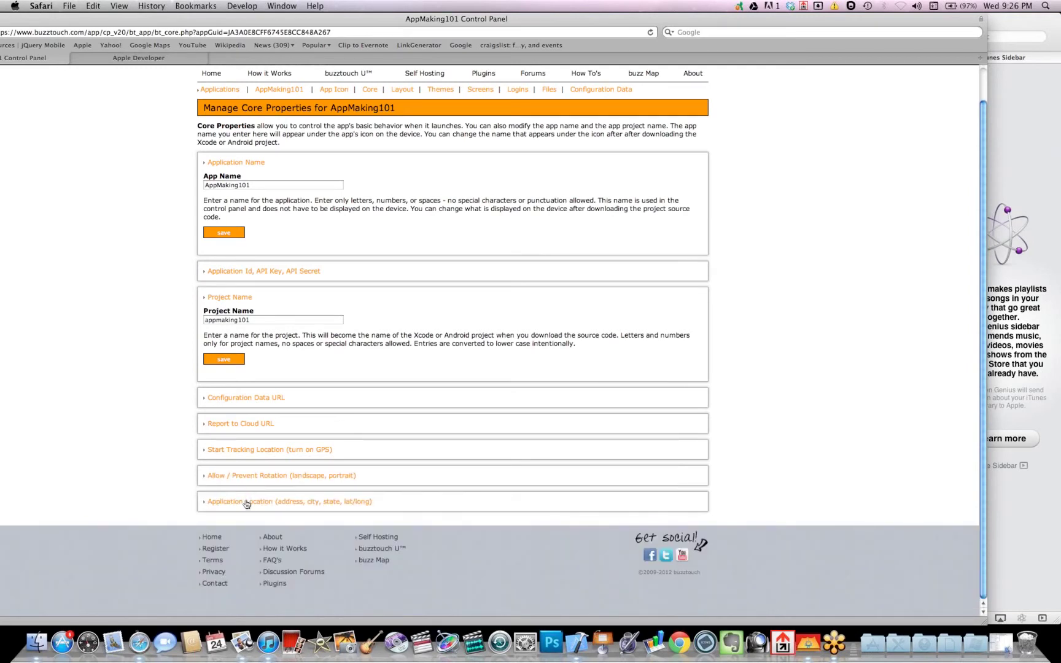
left_click(246, 502)
left_click(246, 502)
scroll(148, 357, "up", 2)
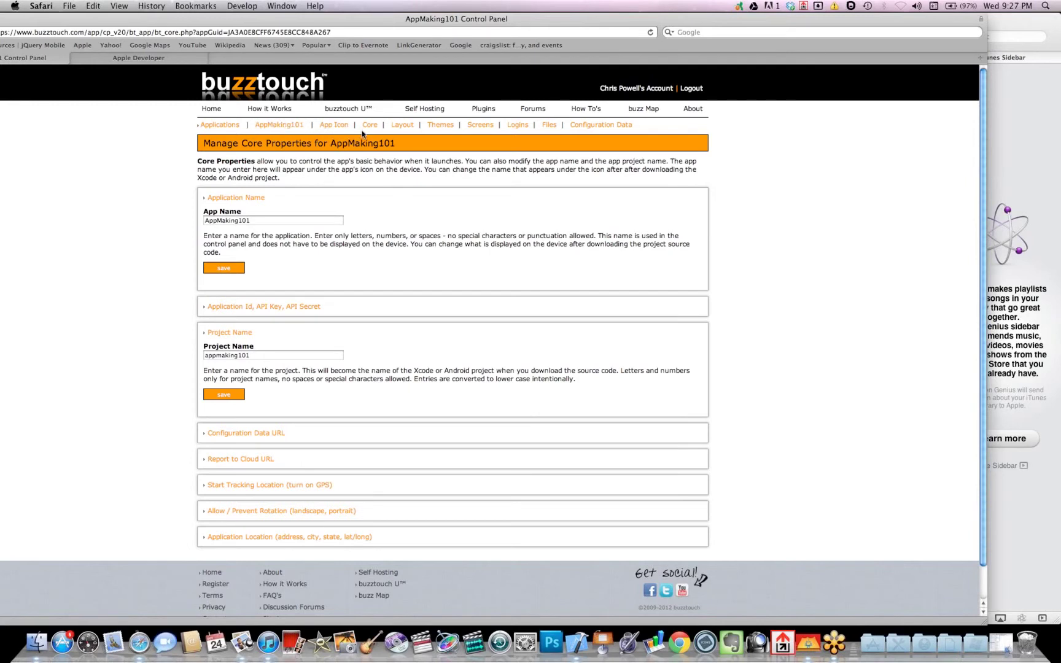
Go to the app's screens and actions, and open the Home Screen Menu for editing
left_click(400, 126)
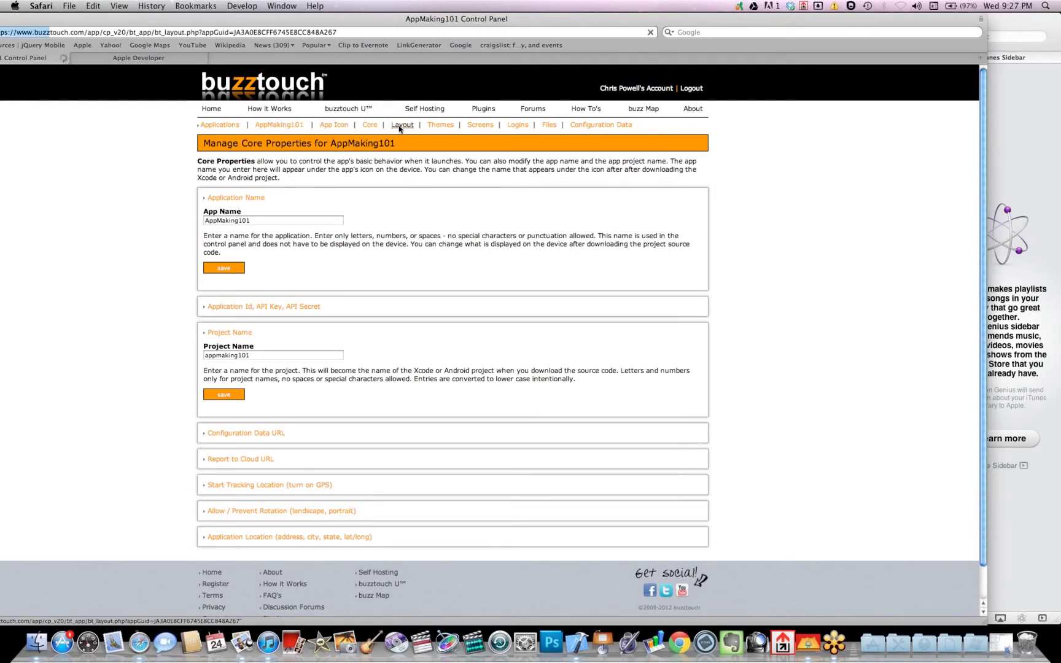
left_click(437, 126)
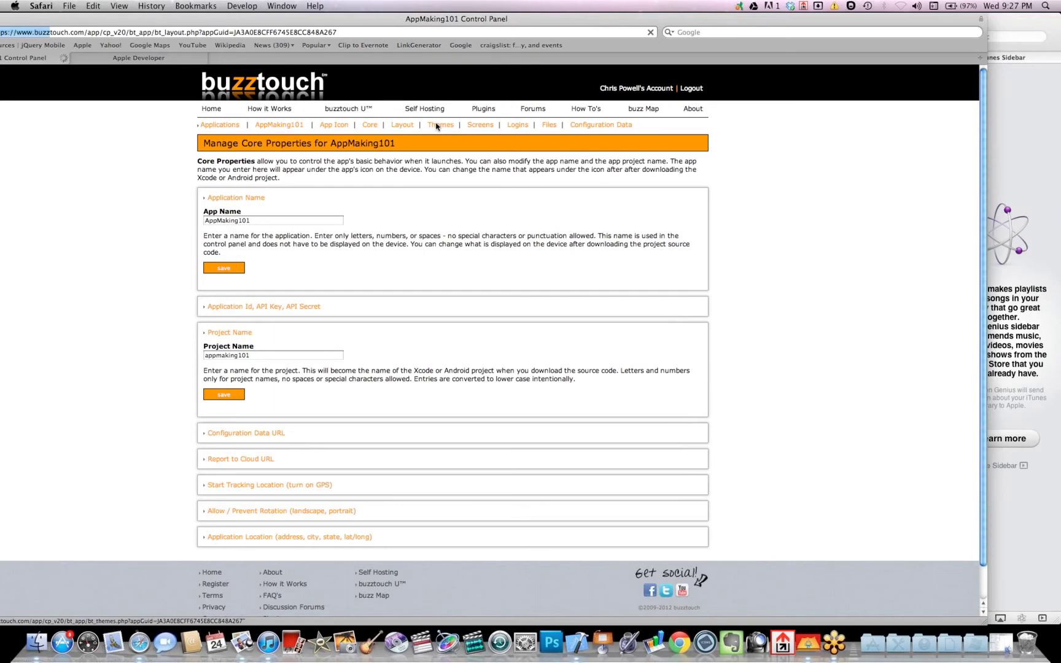
left_click(478, 126)
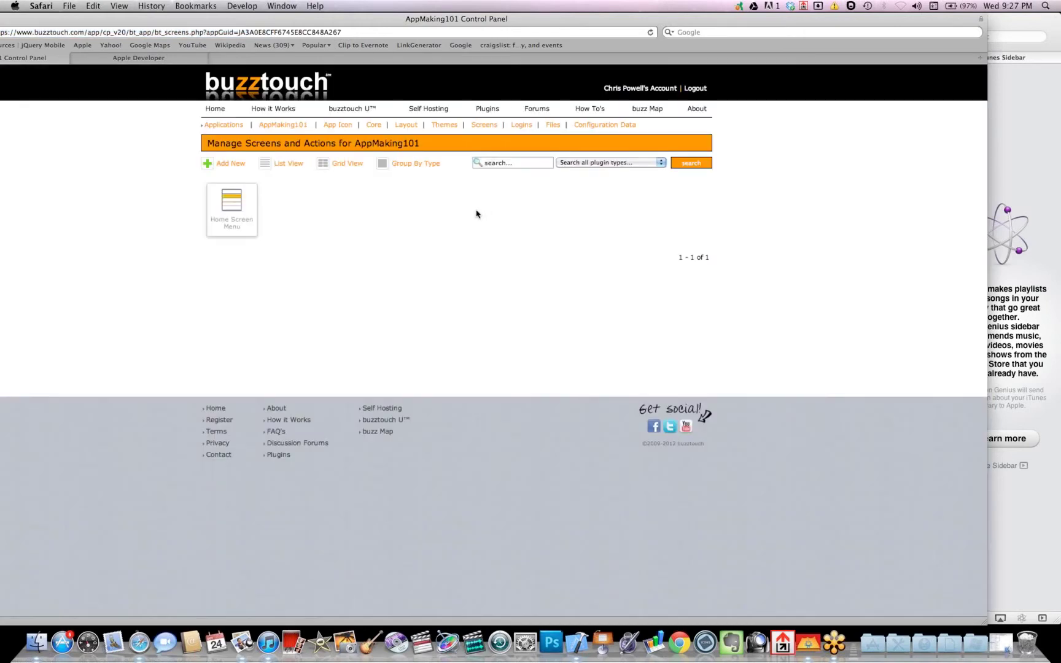
left_click(226, 196)
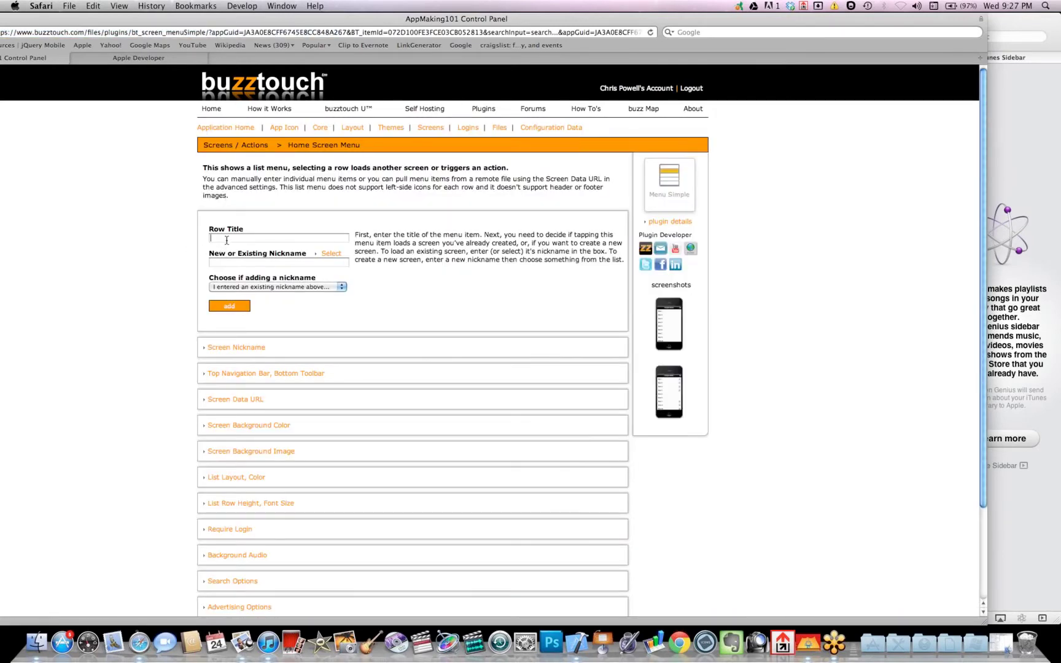
Add a menu row titled "PDF File" with the nickname "PDF File" that loads a new PDF Doc screen
left_click(226, 239)
type("PDF File")
left_click(255, 288)
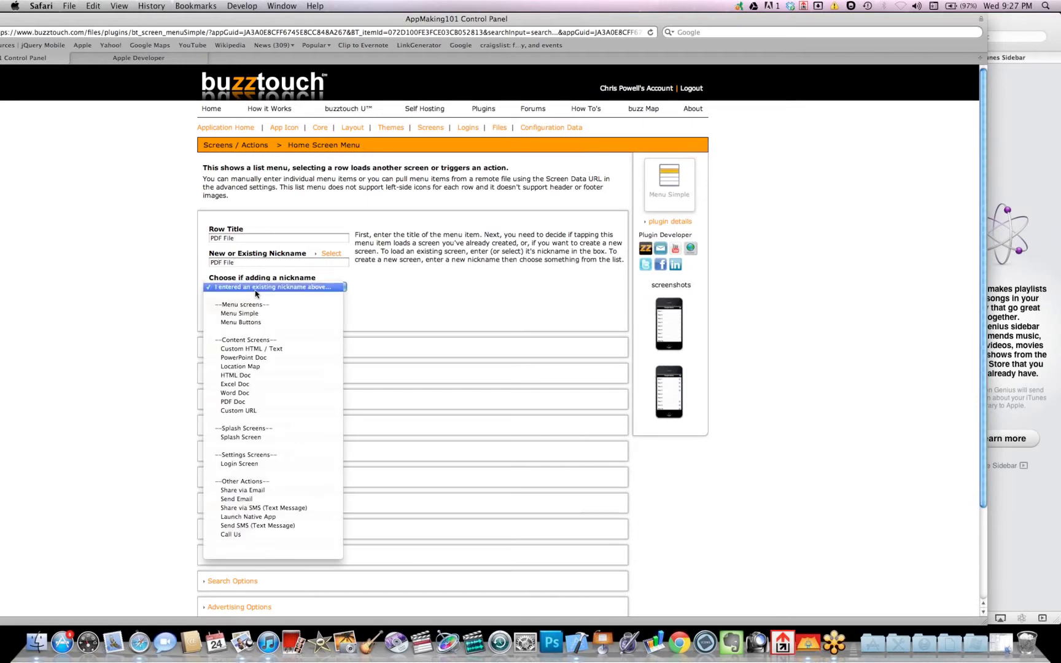
left_click(250, 402)
left_click(229, 307)
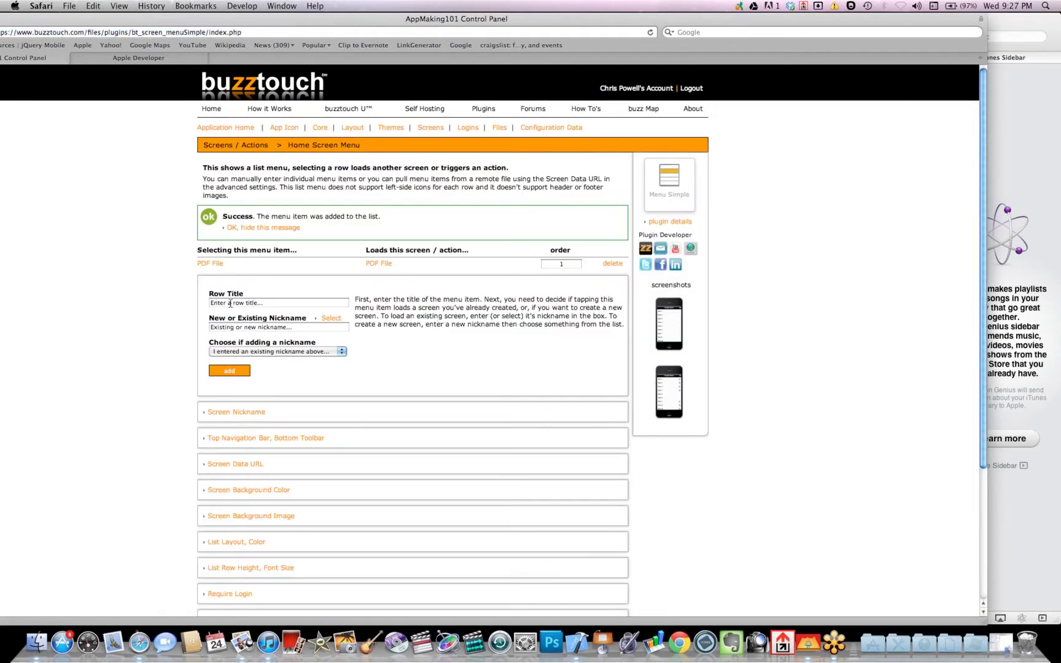
Add a menu row titled "Website" with the nickname "Website" that loads a new Custom URL screen
left_click(258, 304)
type("Website")
key("Tab")
left_click(269, 352)
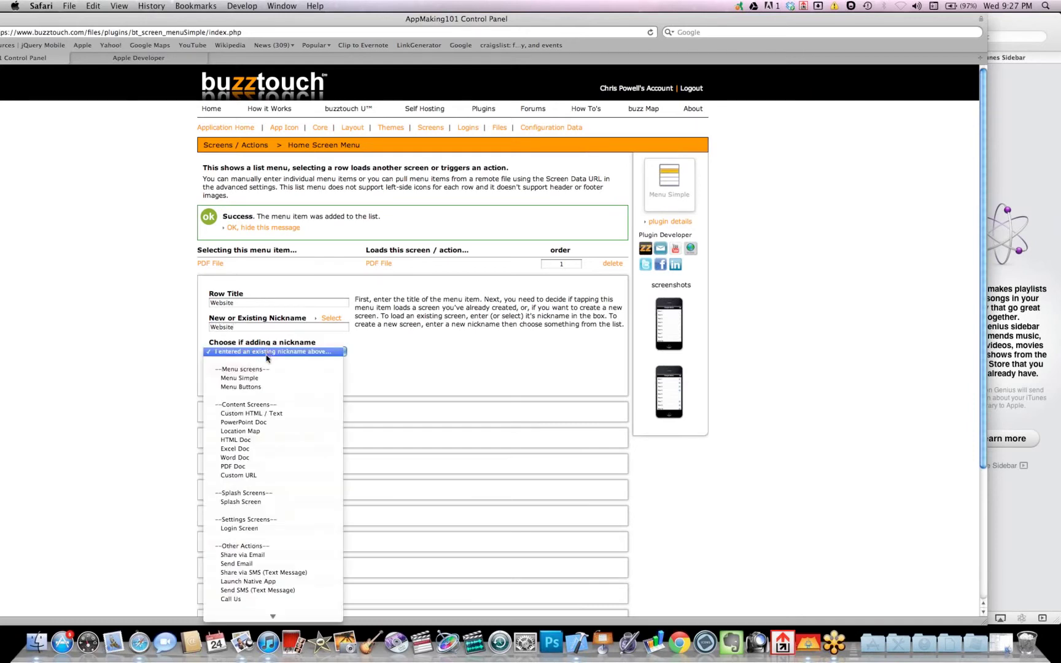
left_click(249, 475)
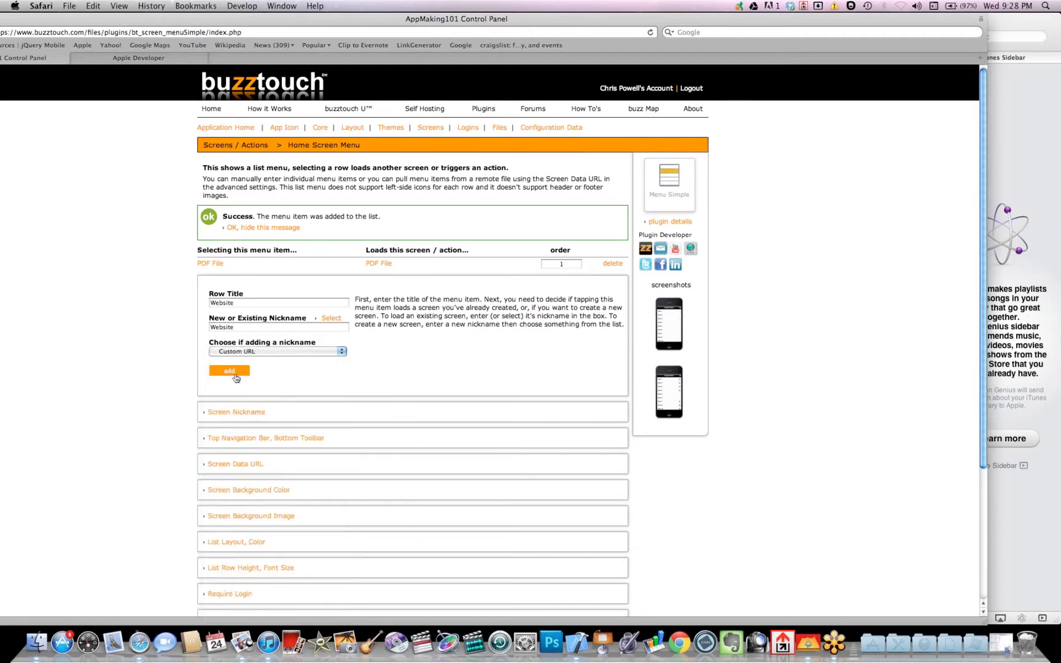
left_click(235, 375)
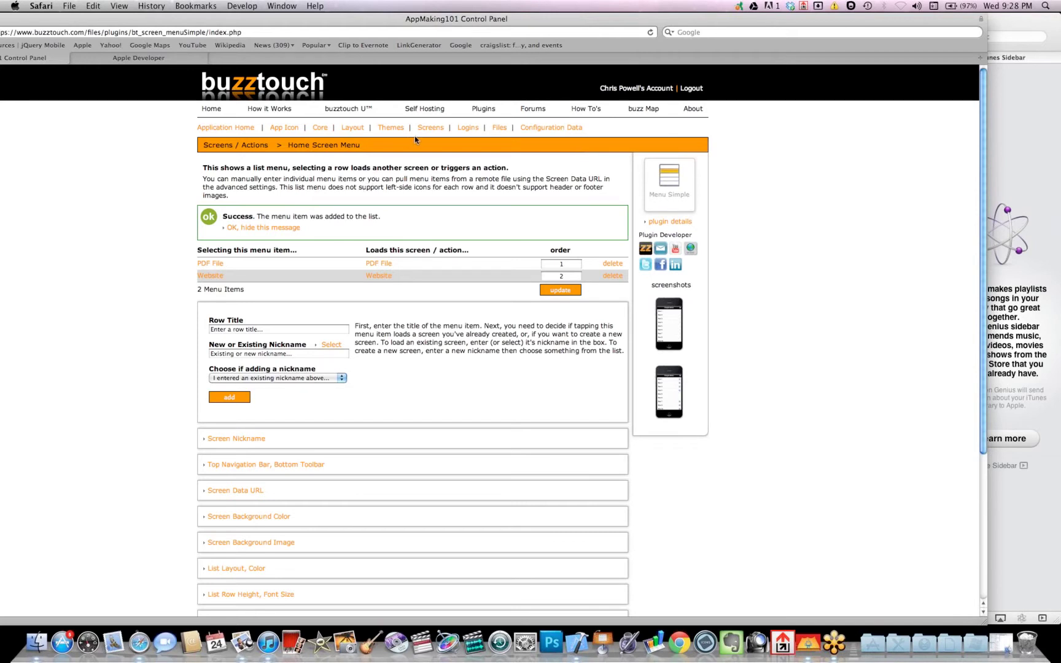
Open the PDF File screen from the app's screens list and save AppBuilding101.pdf as its file name in the project
left_click(430, 128)
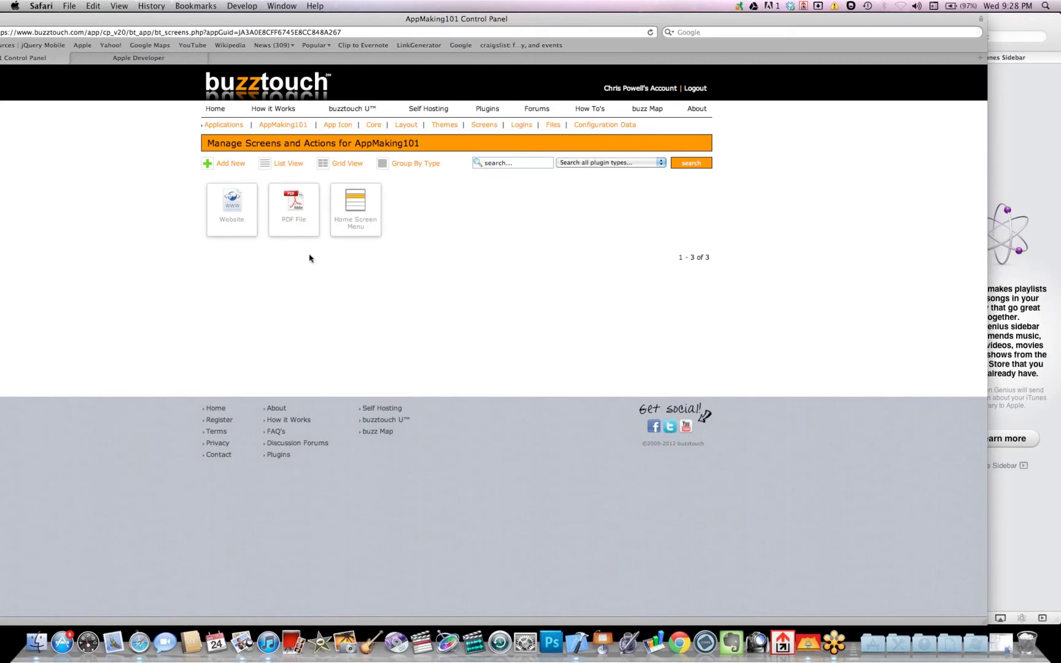
left_click(296, 206)
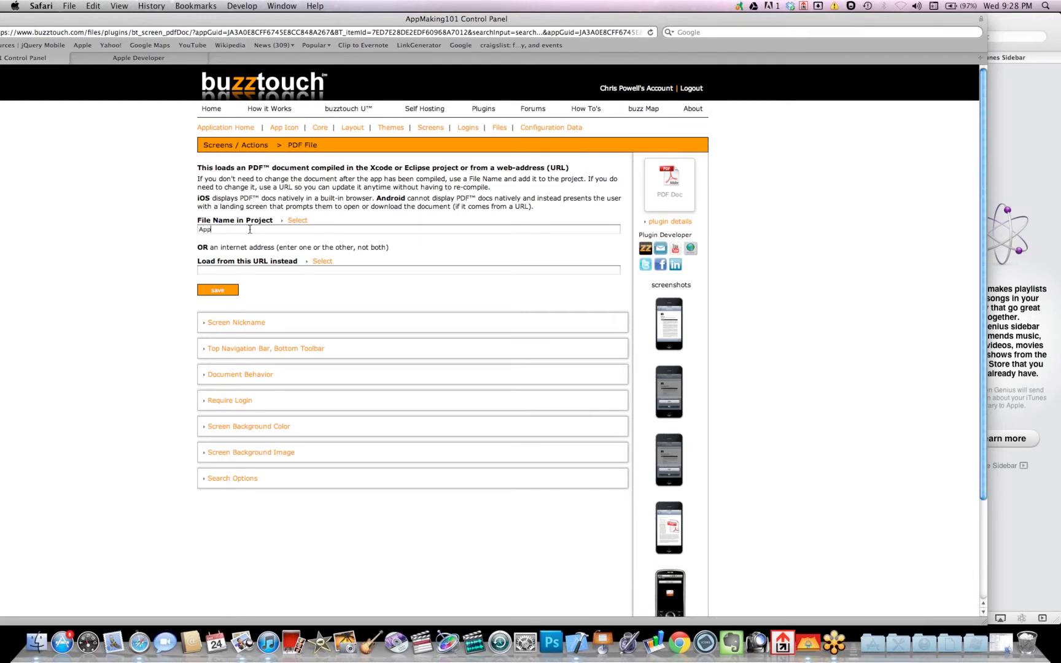
left_click(250, 230)
type("AppBuilding101.pdf")
left_click(217, 290)
left_click(430, 129)
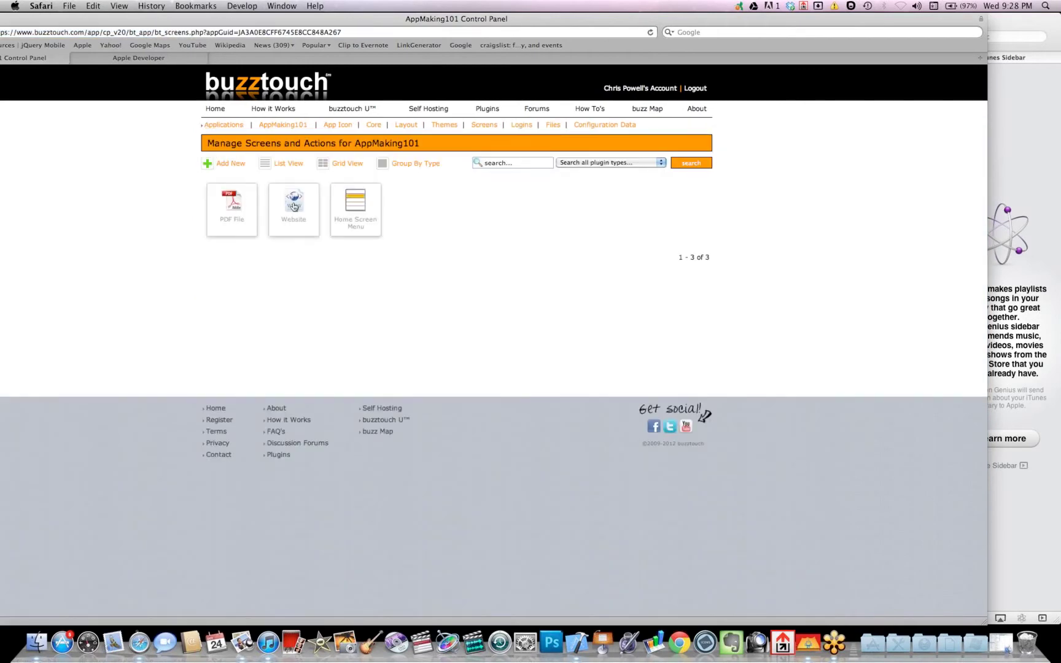
left_click(294, 206)
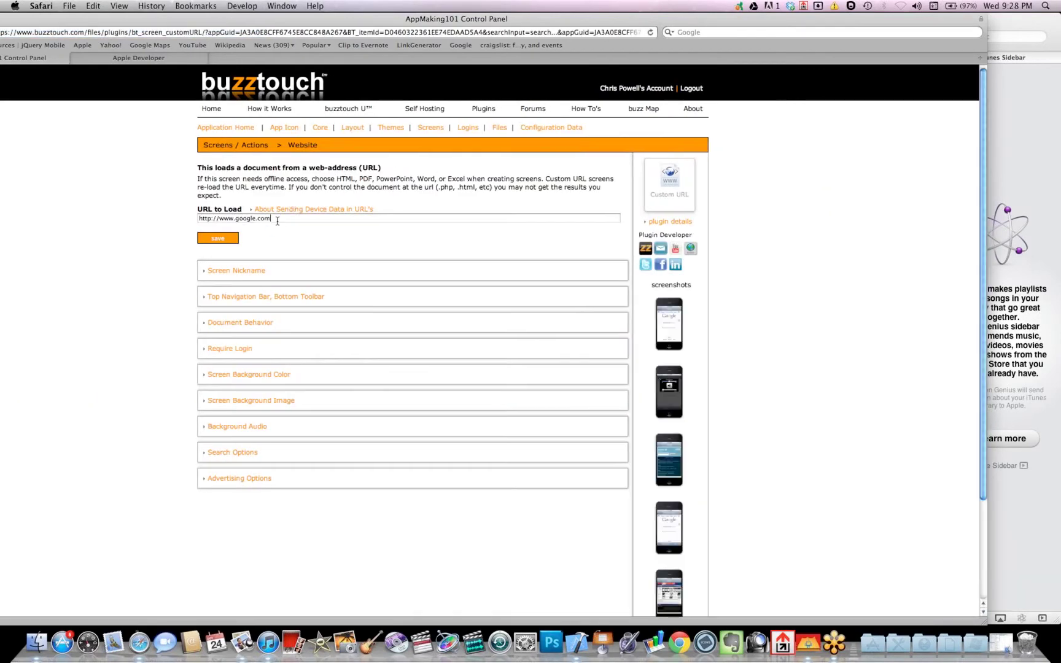
left_click_drag(272, 219, 237, 219)
type("buzztouch.com")
key("Down")
key("Return")
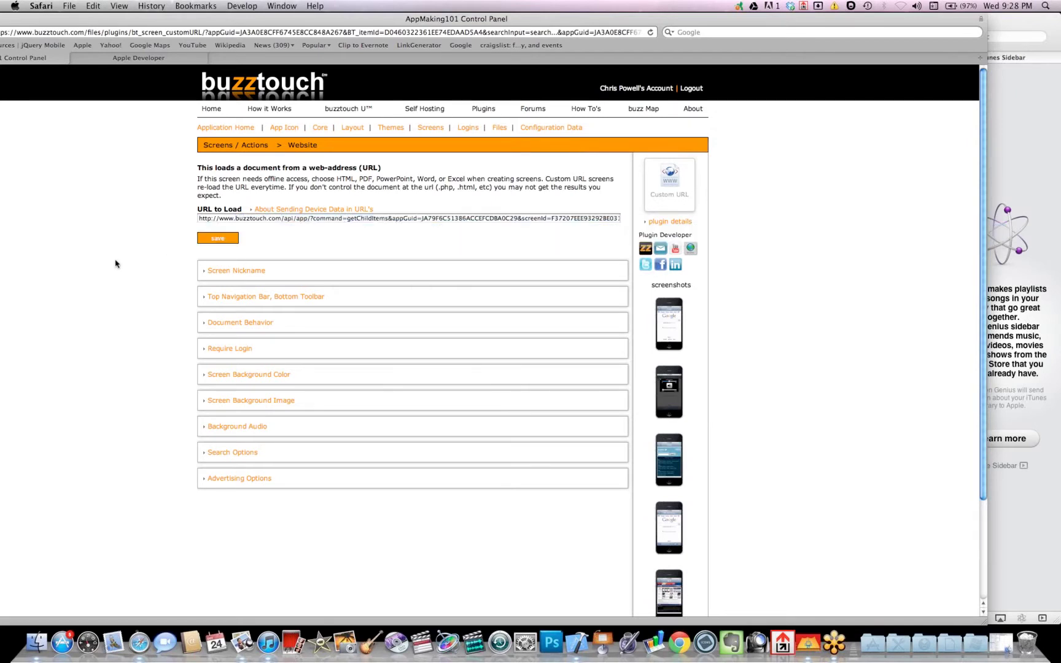
left_click_drag(282, 219, 733, 281)
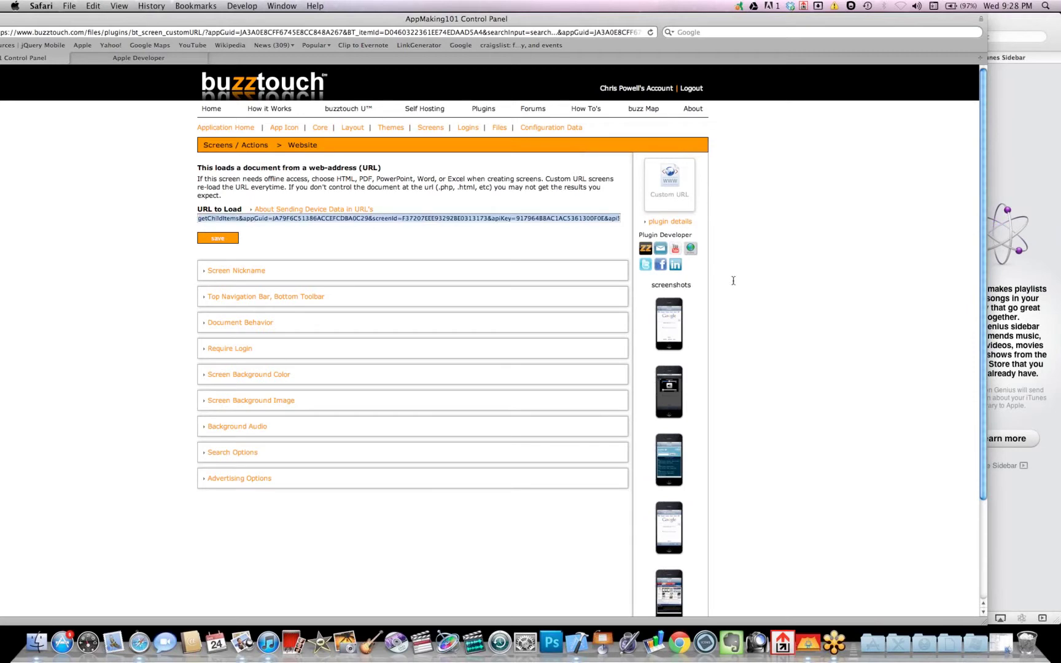
key("BackSpace")
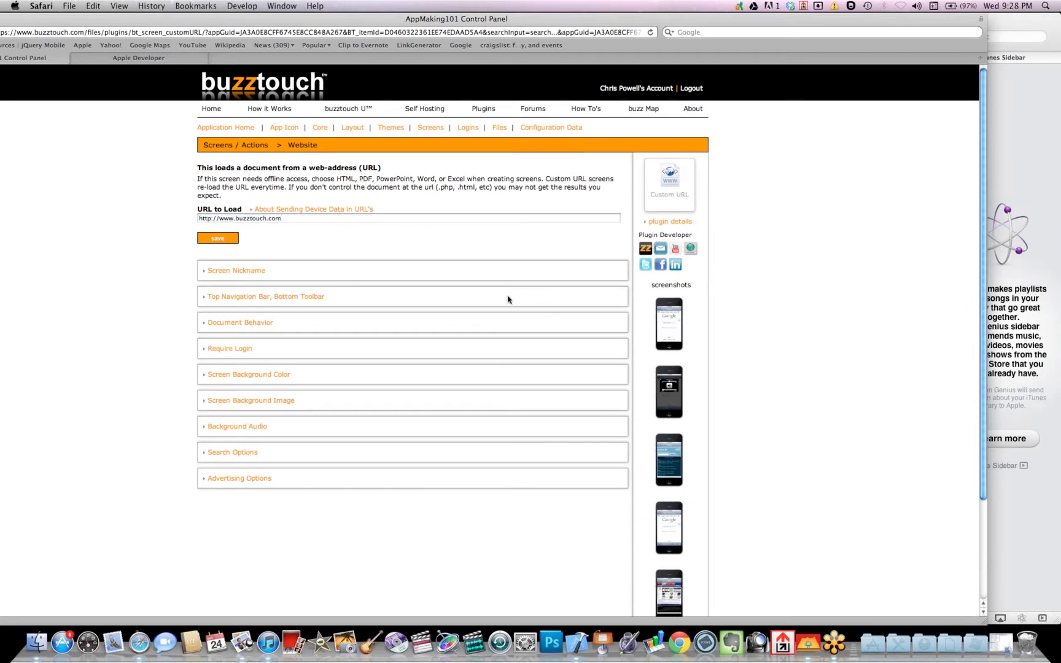
left_click(214, 240)
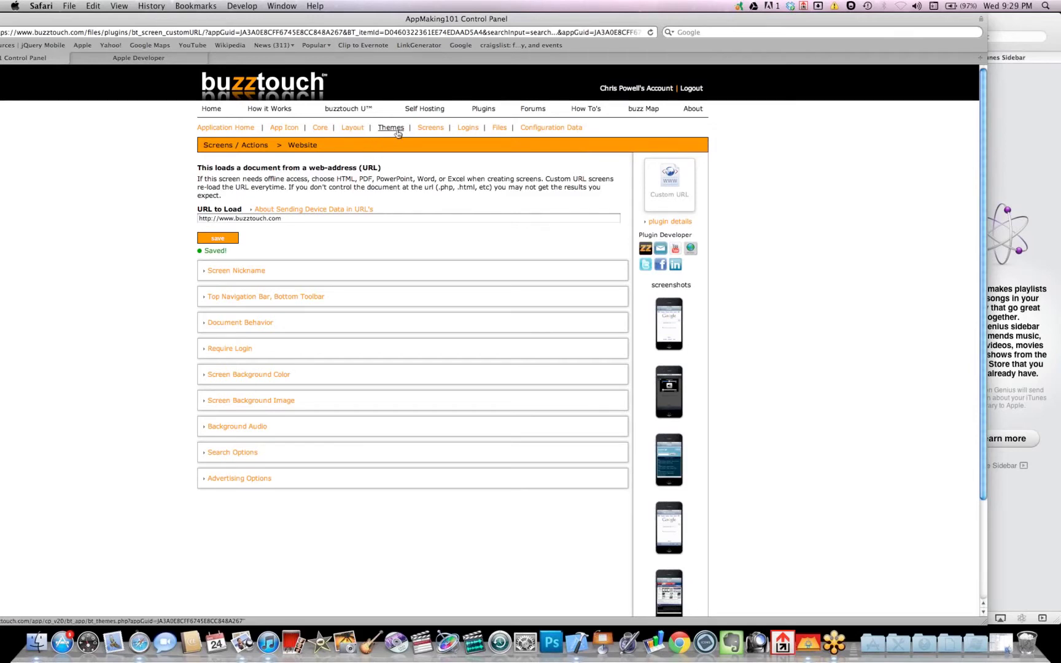
Open the layout properties and examine the non-tabbed and tabbed layout sections, collapsing the non-tabbed one after viewing
left_click(351, 128)
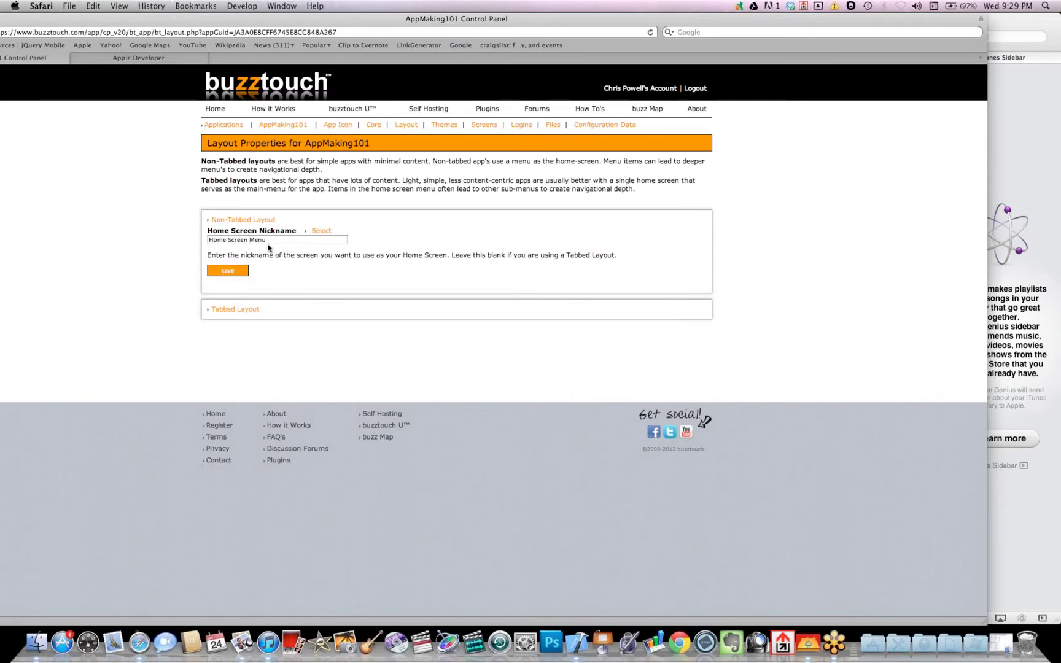
left_click(231, 309)
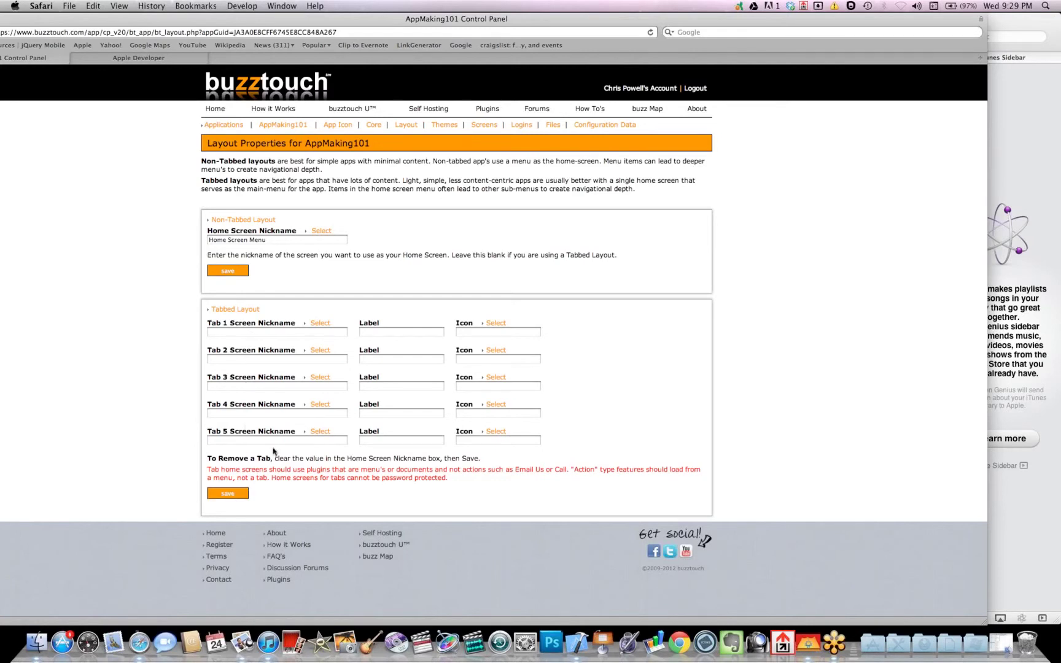
left_click(240, 220)
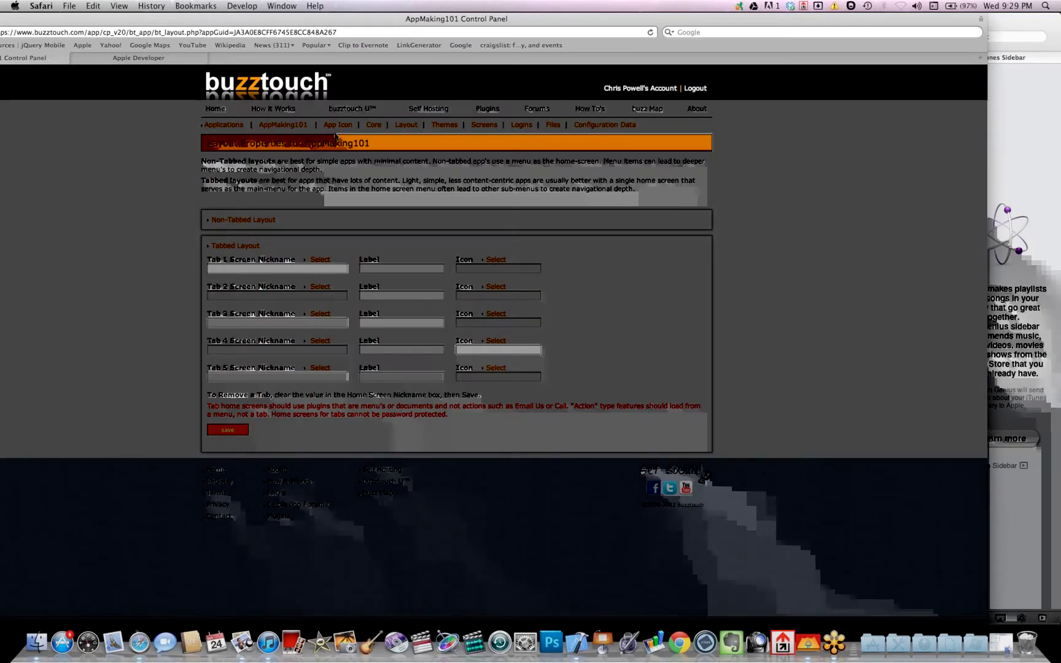
Return to the AppMaking101 application home, and switch to the App Building 101 PDF in Preview to show its next page
left_click(268, 126)
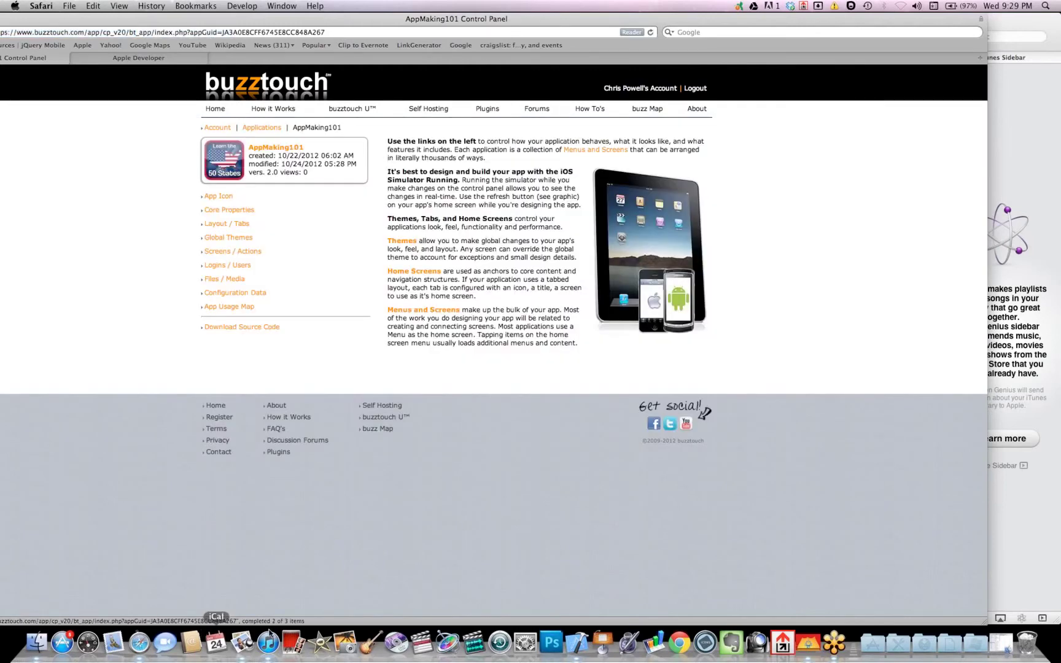
left_click(245, 642)
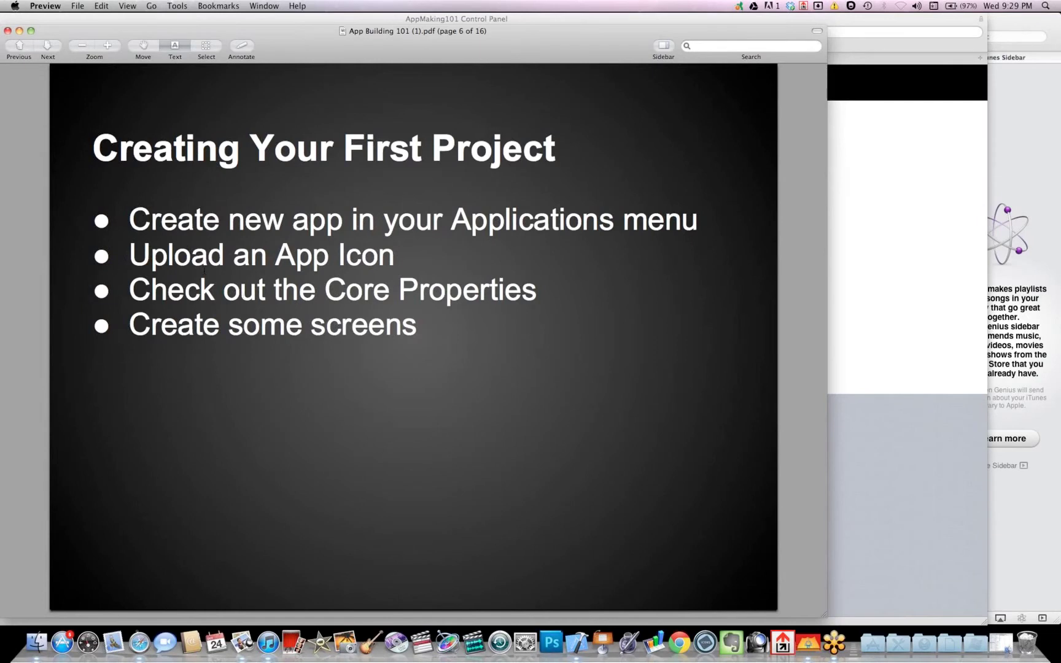
left_click(48, 45)
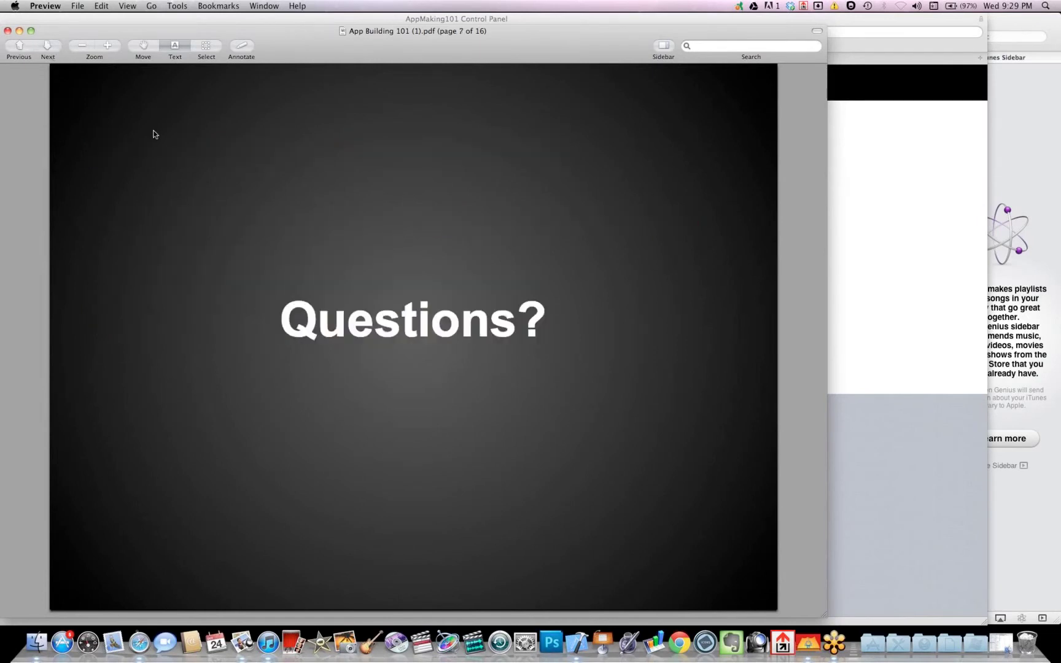
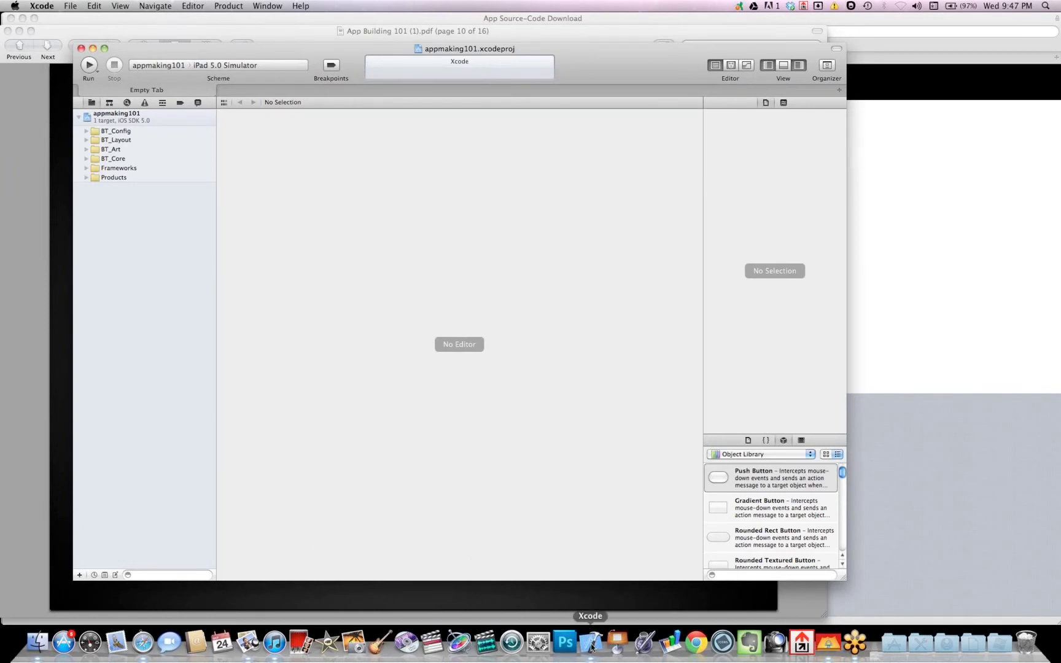
Add the BT_Docs, BT_Images, BT_Plugins, BT_Sound and BT_Video folders from Finder to the appmaking101 Xcode project, copying items and creating groups
left_click(31, 648)
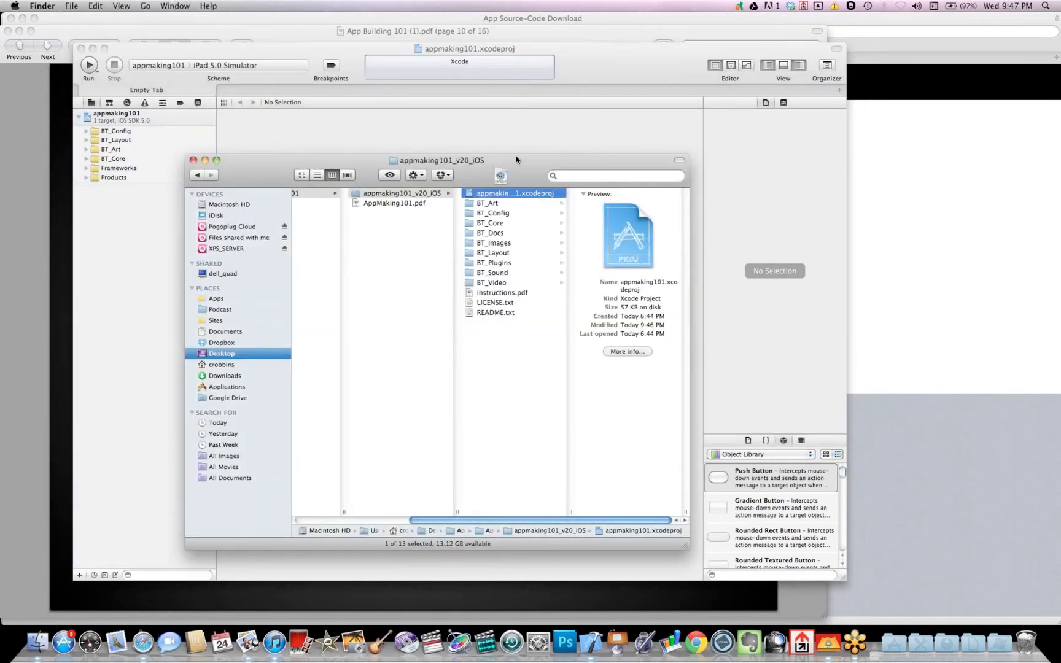
left_click_drag(526, 158, 664, 124)
left_click(642, 245)
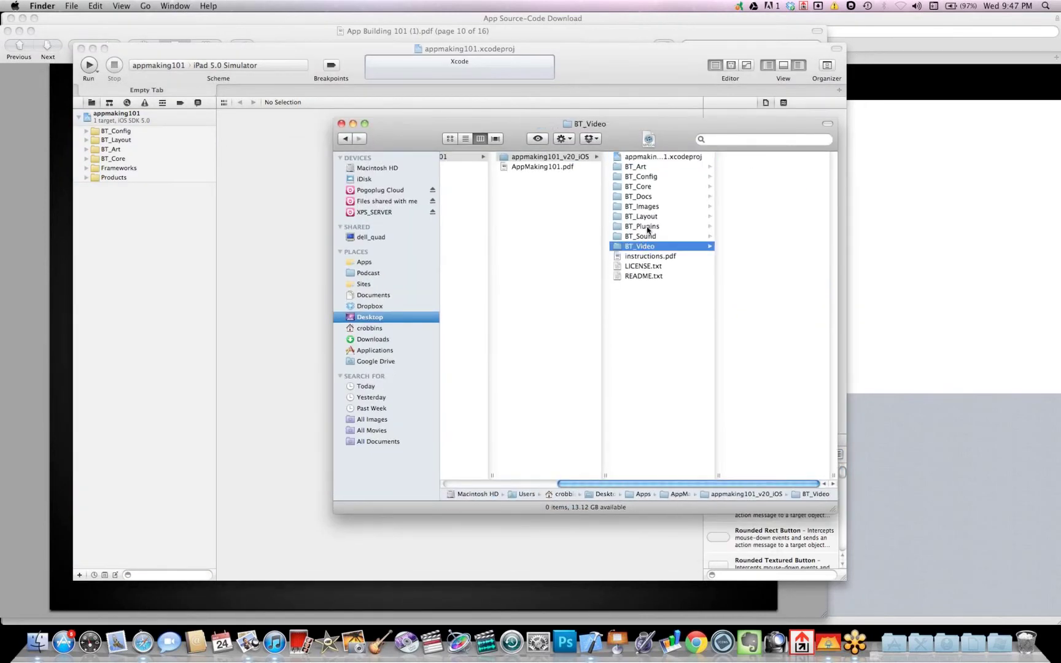
left_click(648, 227, "shift")
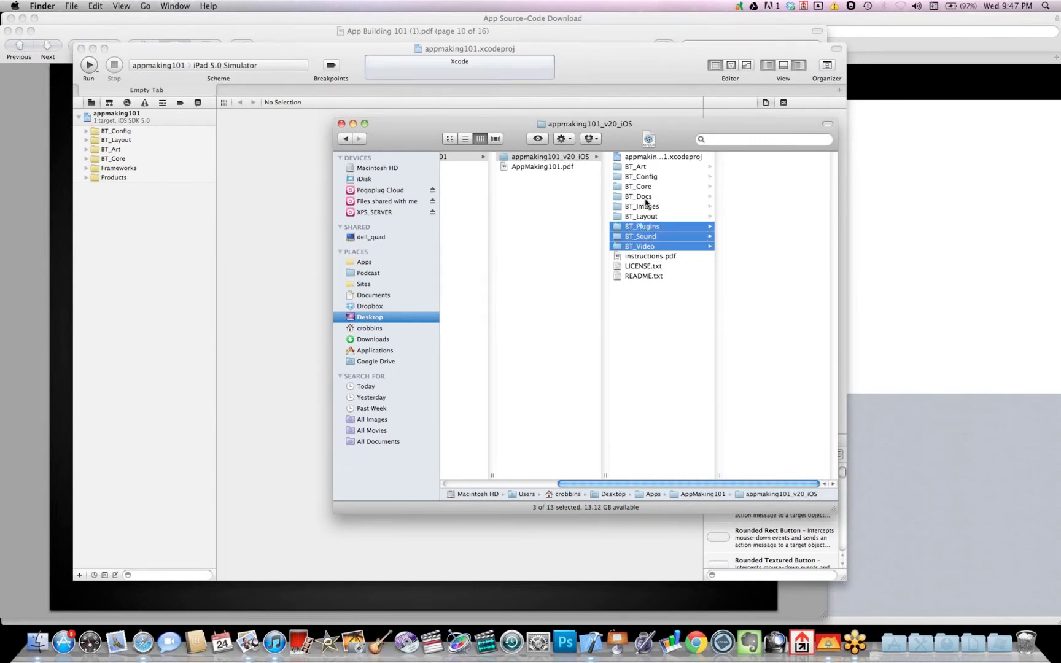
left_click(645, 199, "super")
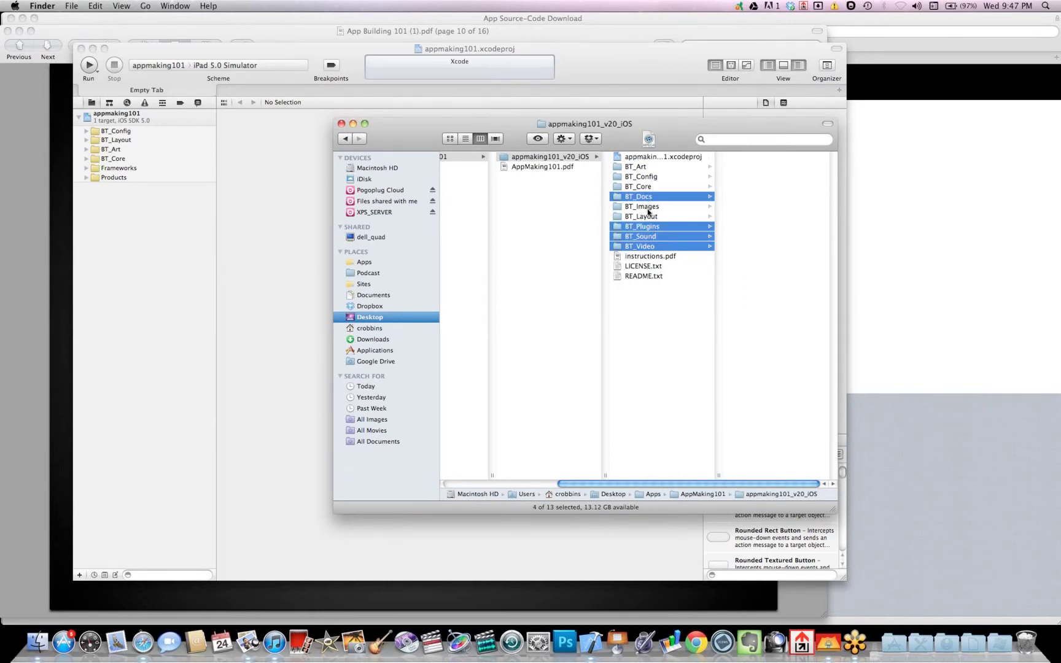
left_click(647, 209, "super")
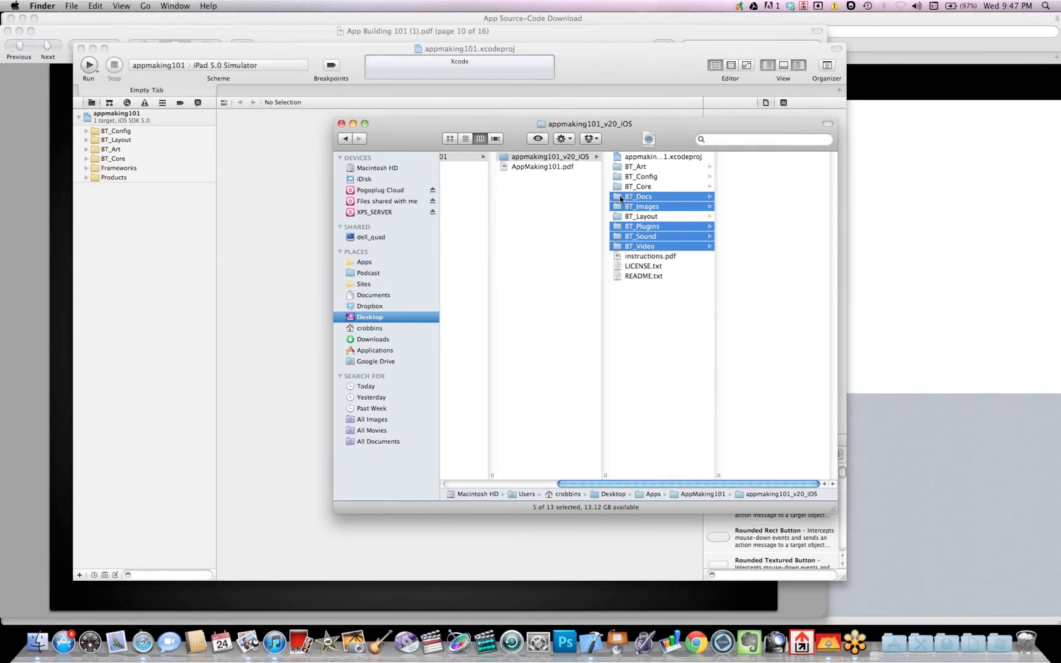
left_click_drag(617, 199, 123, 124)
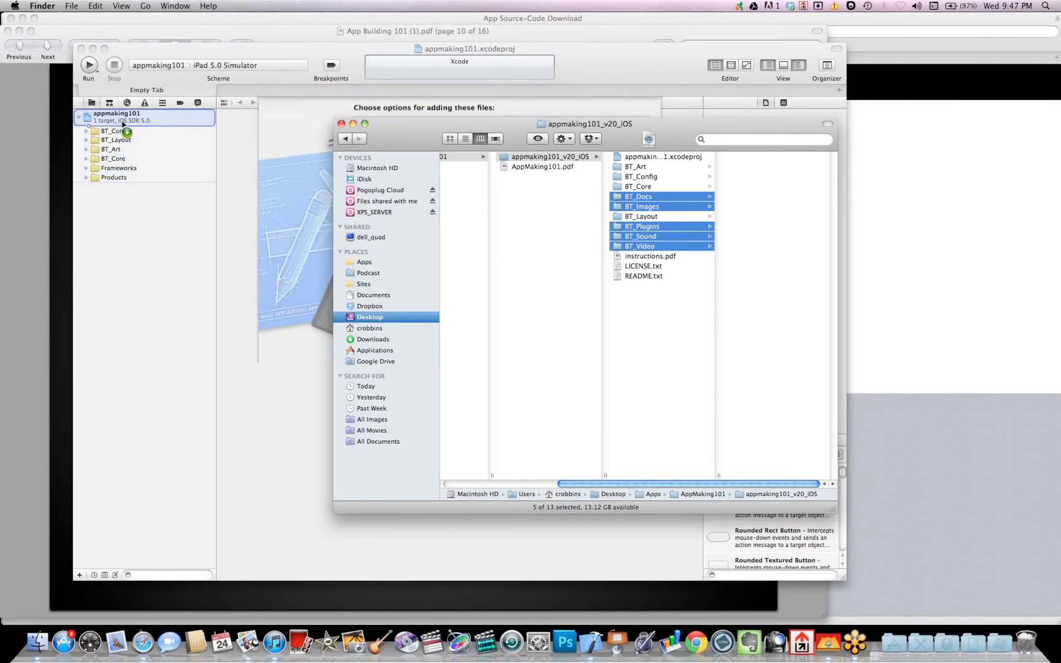
left_click(301, 161)
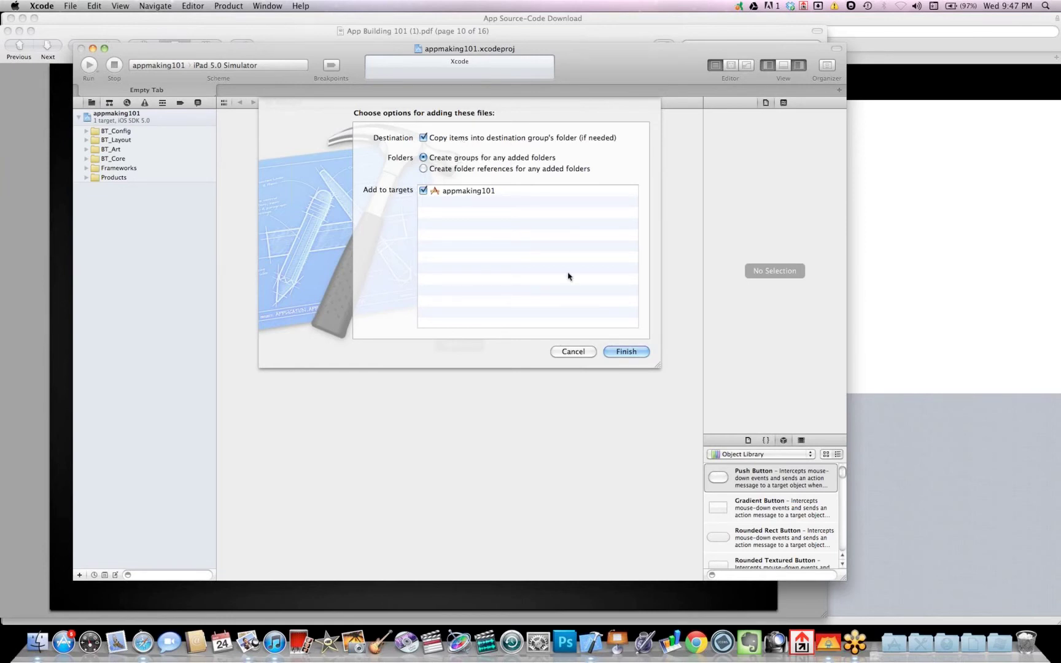
left_click(624, 355)
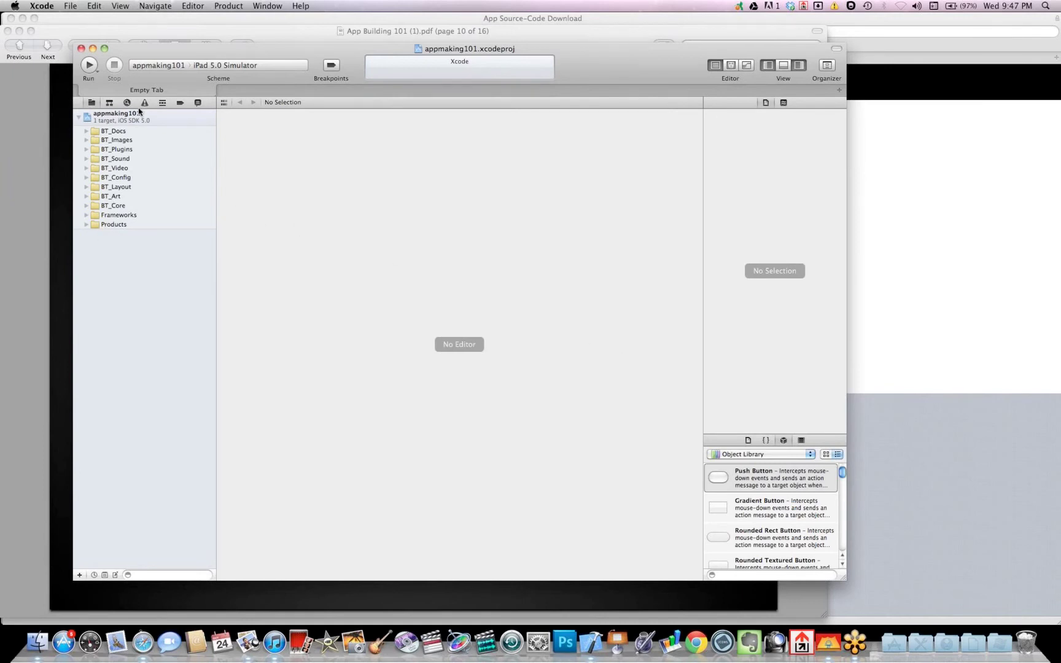
Examine the plugin folders inside the project's BT_Plugins group, collapsing the group after viewing
left_click(86, 149)
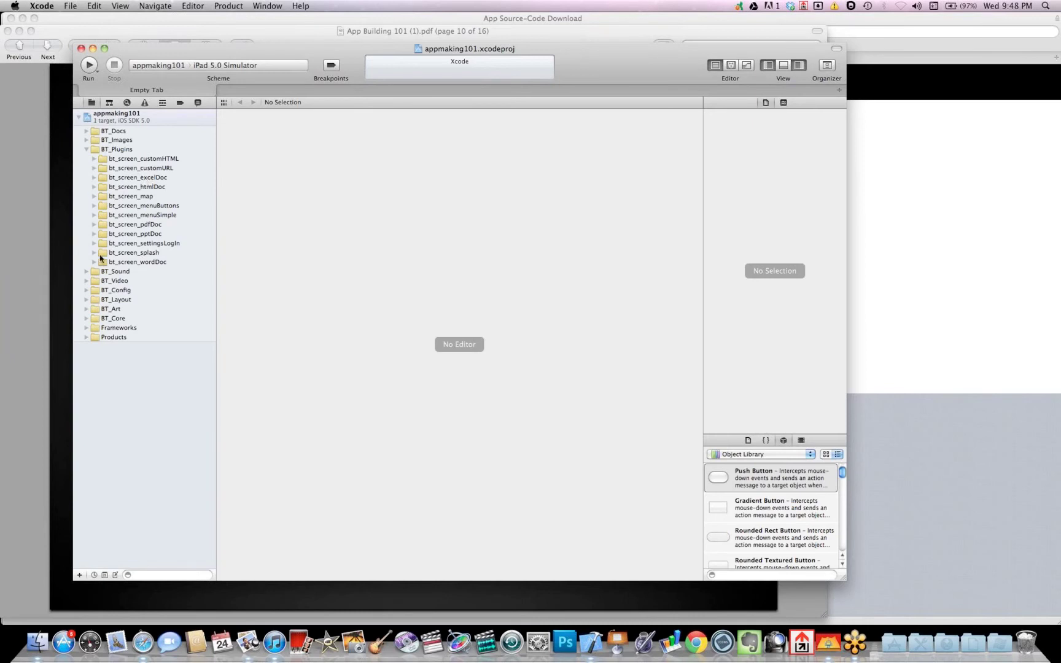
left_click(87, 150)
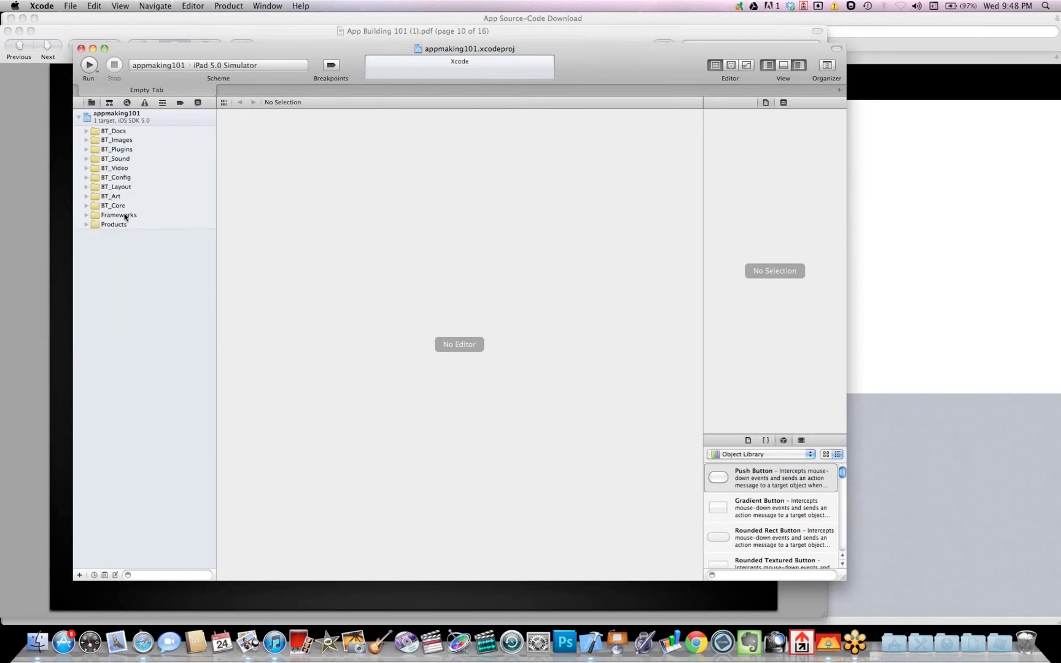
Set the appmaking101 scheme to the iPhone 5.0 Simulator and run the app
left_click(241, 71)
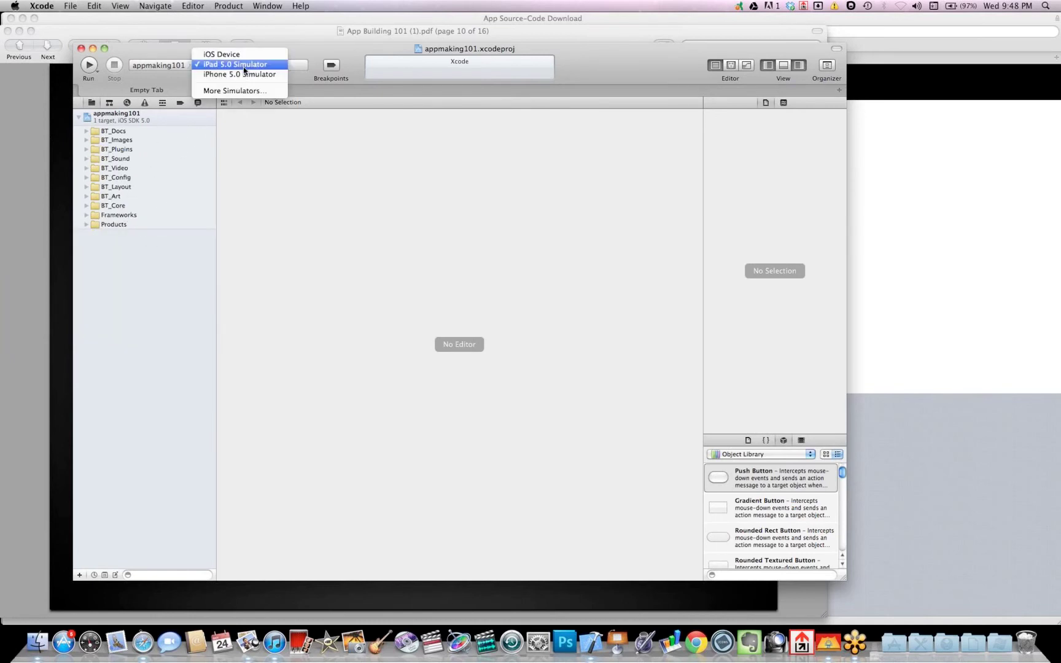
left_click(243, 75)
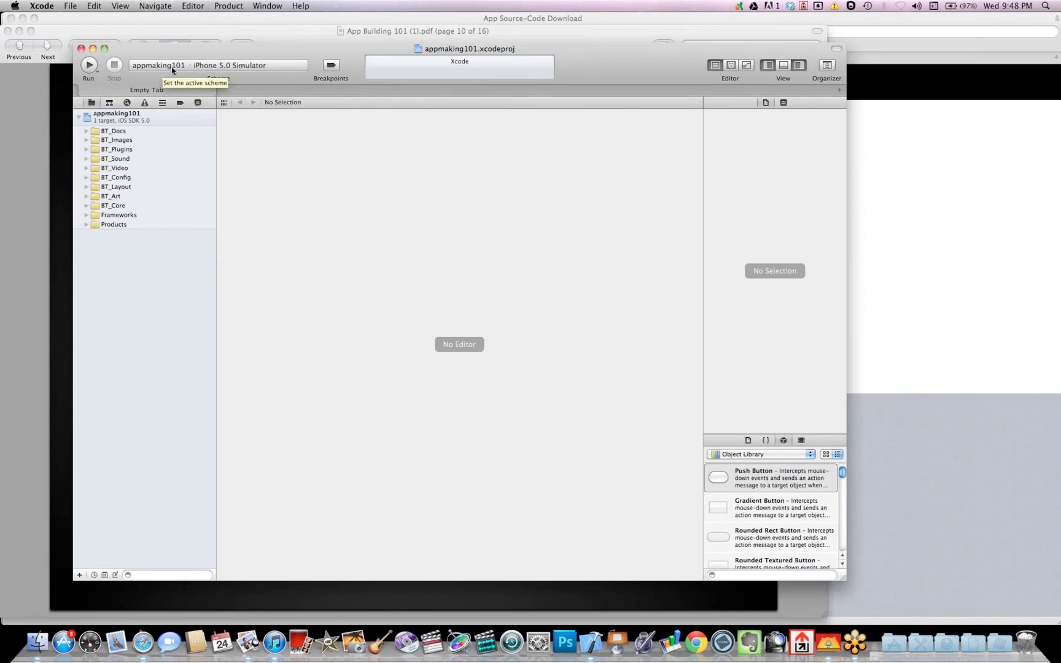
left_click(238, 64)
left_click(237, 63)
left_click(88, 65)
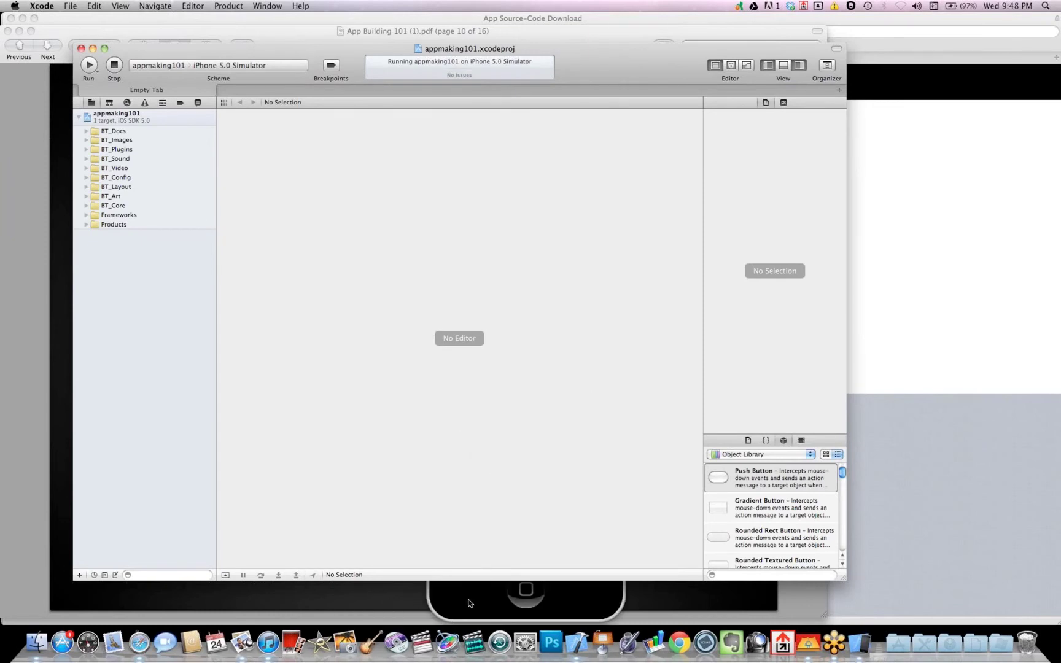
Switch to the iOS Simulator, move it clear for viewing, and test the app's Website and PDF File menu items
left_click(468, 604)
left_click_drag(561, 248, 663, 110)
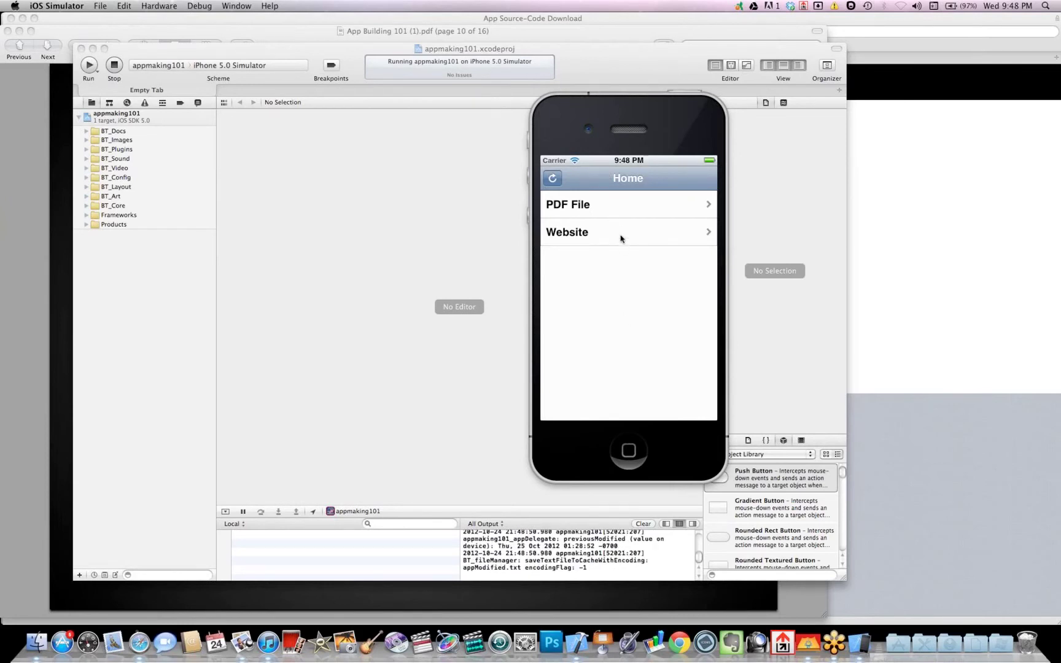
left_click(619, 234)
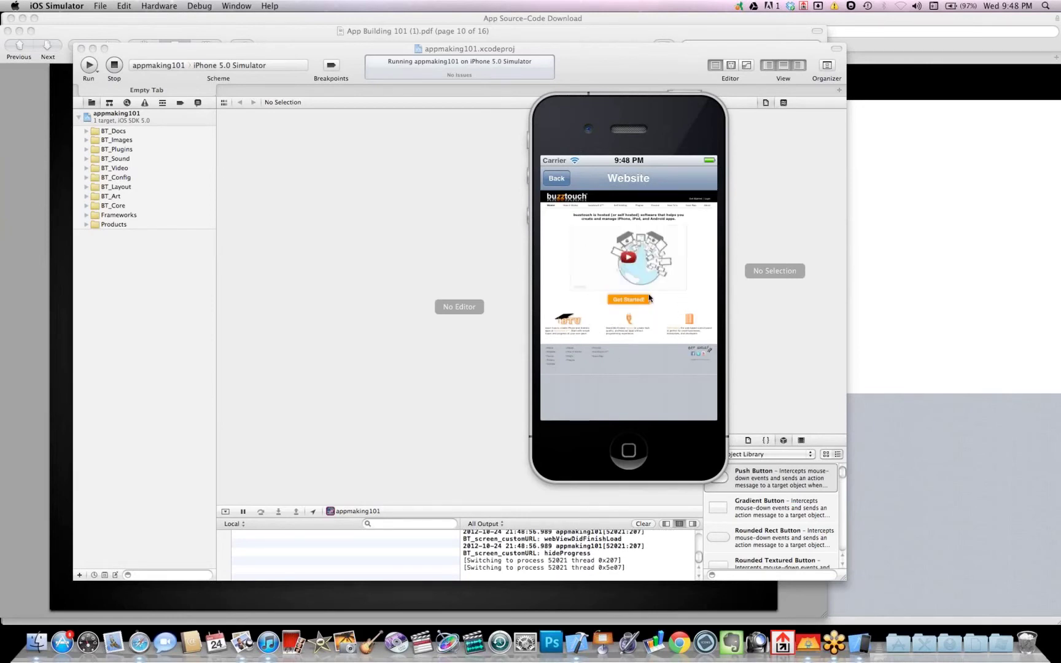
left_click(558, 183)
left_click(582, 206)
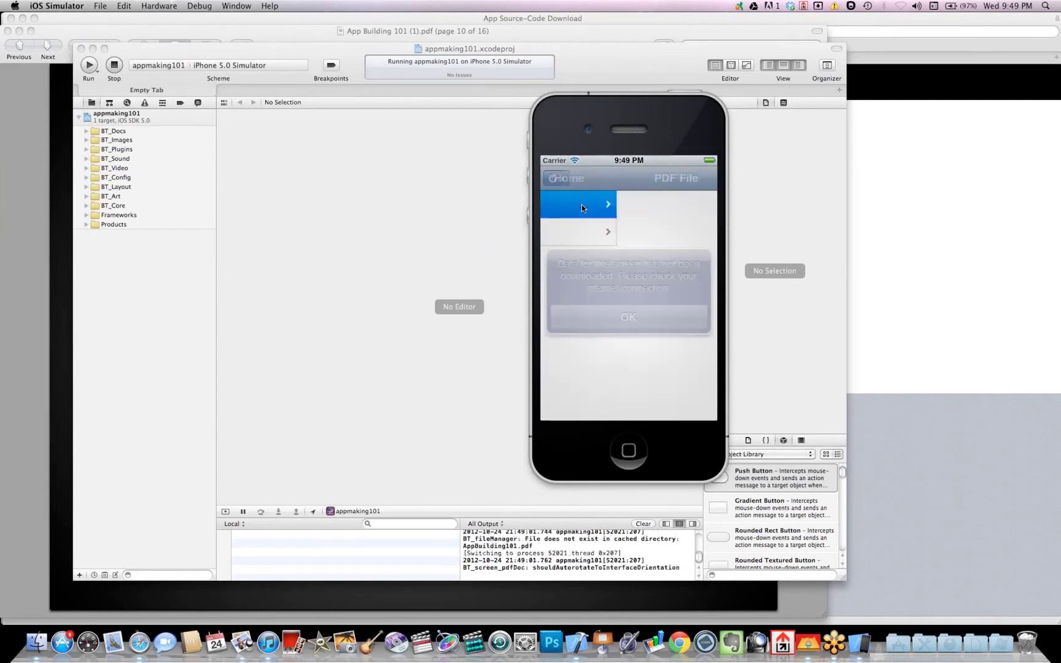
left_click(597, 305)
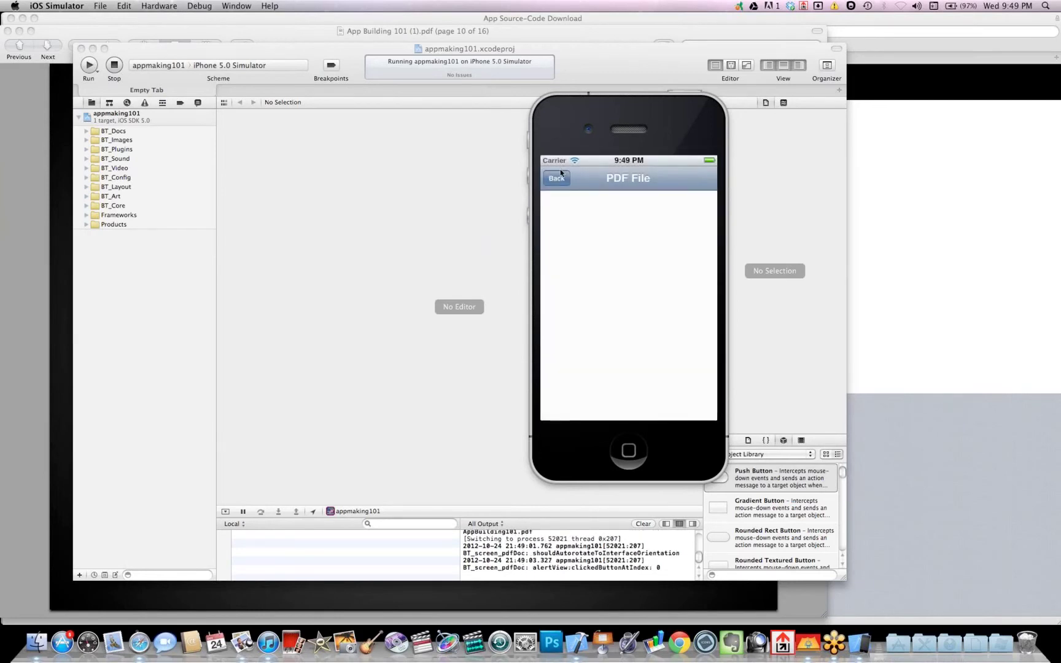
Return to the app's home menu and review the slide's instruction about adding supporting files to Xcode before building
left_click(557, 178)
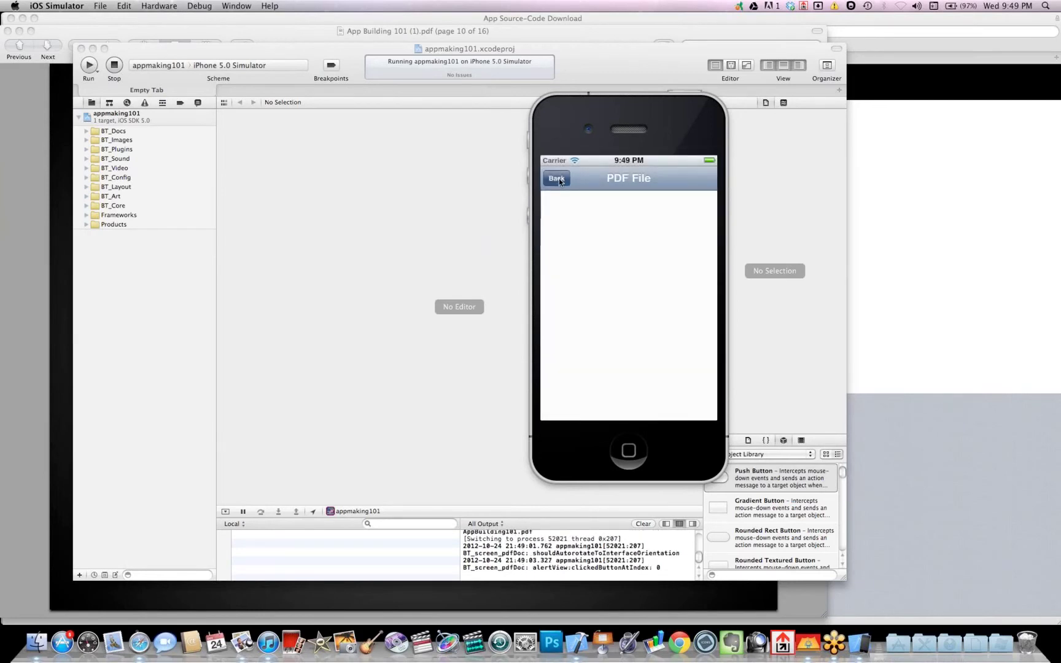
left_click(63, 235)
left_click_drag(136, 396, 489, 499)
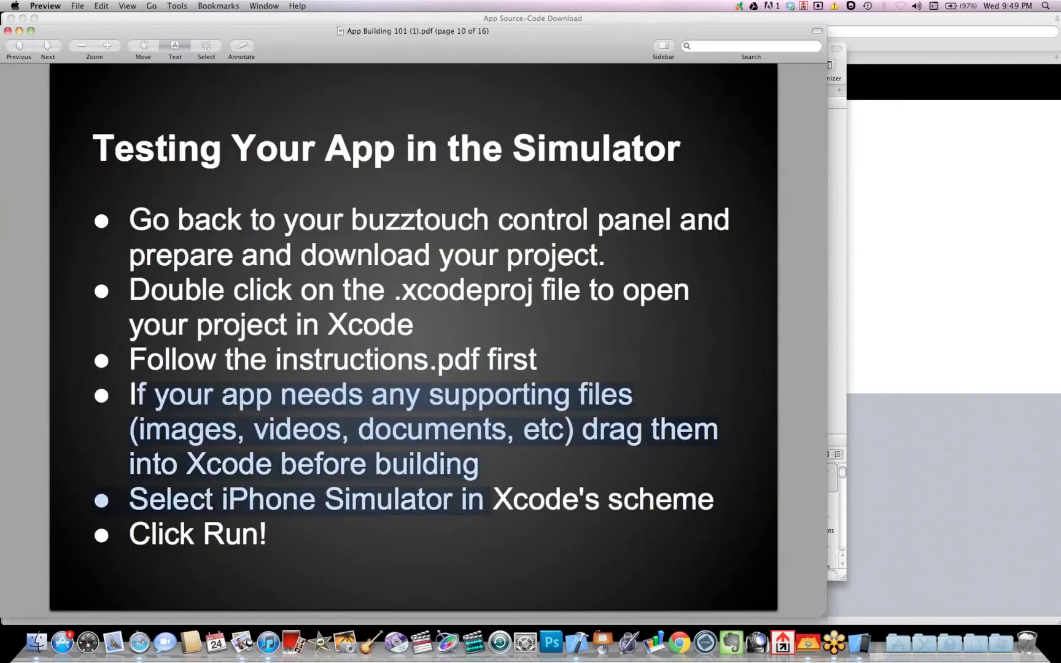
Add AppMaking101.pdf from the AppMaking101 folder in Finder to the Xcode project's BT_Docs group, copying the item and adding it to the appmaking101 target
left_click(34, 643)
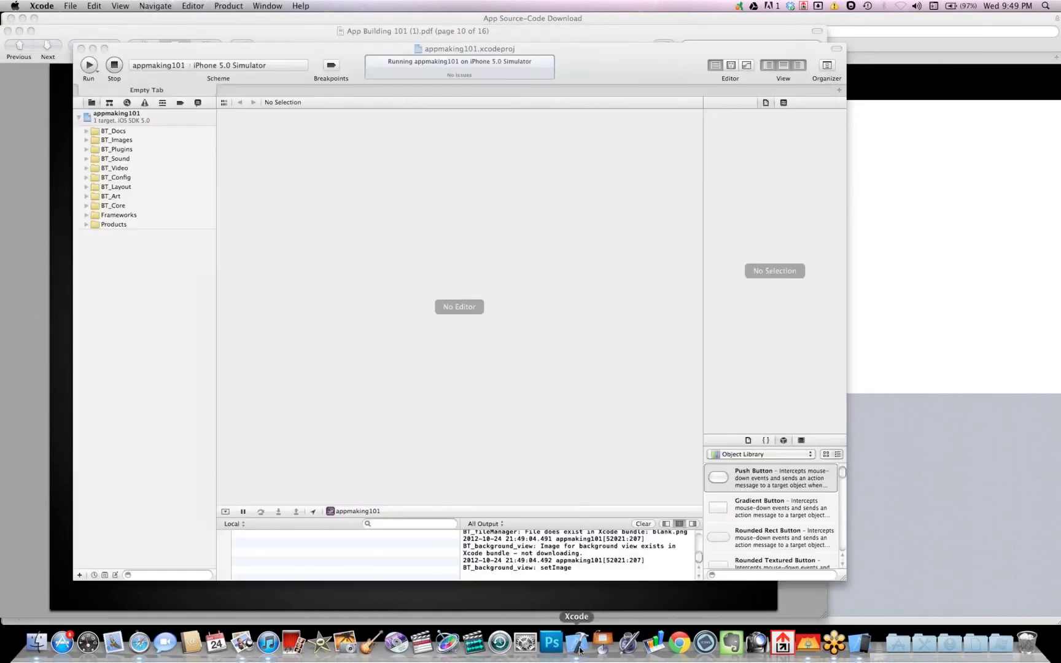
left_click(38, 644)
left_click(521, 167)
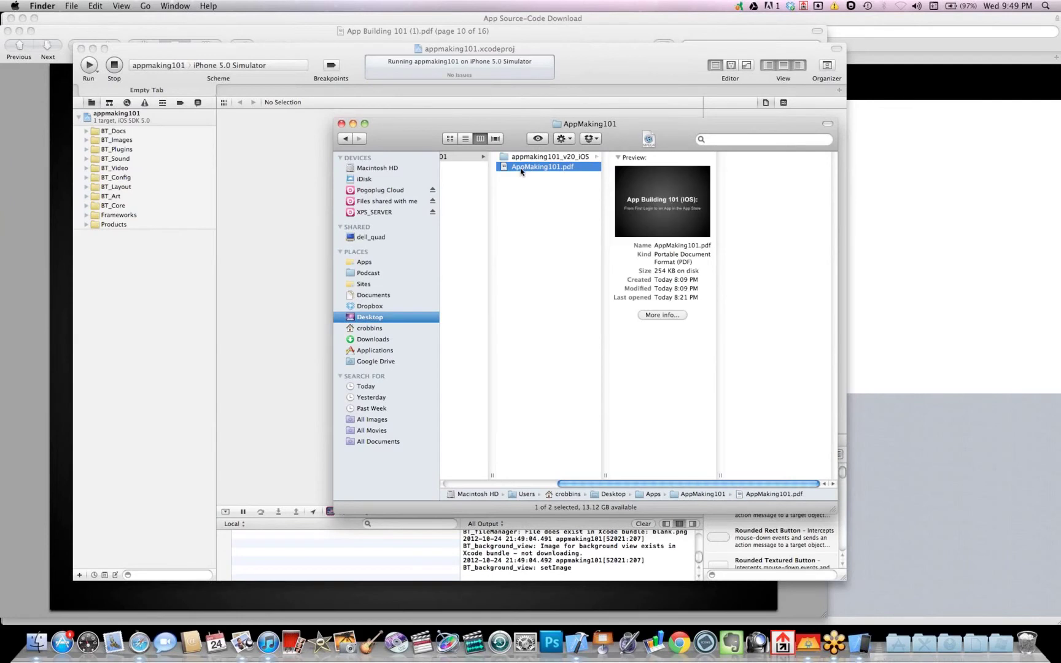
left_click_drag(521, 171, 120, 138)
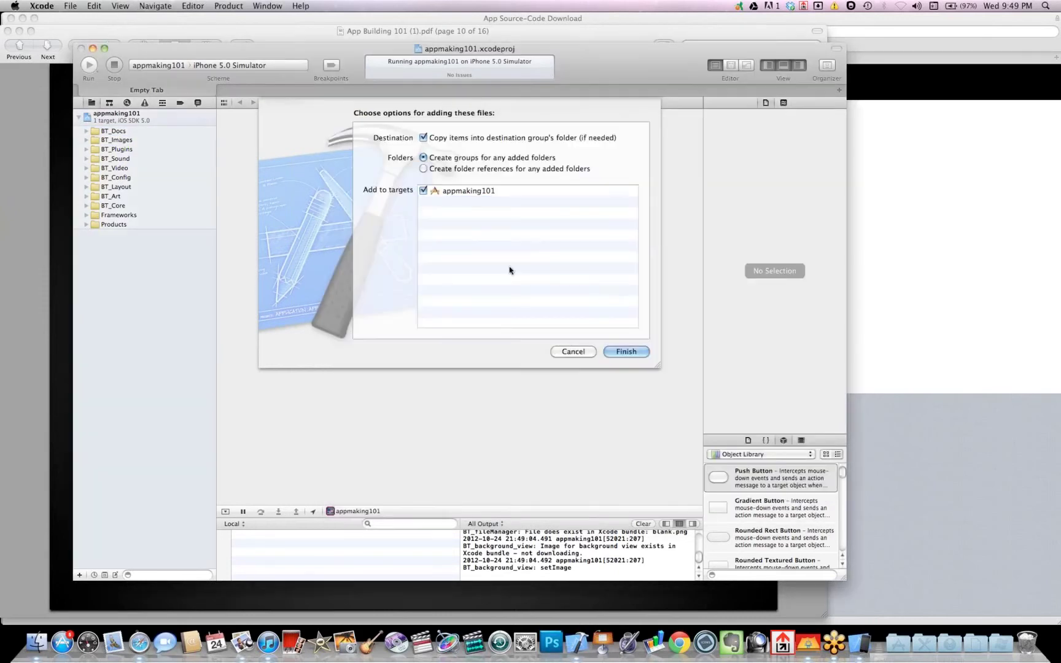
left_click(631, 355)
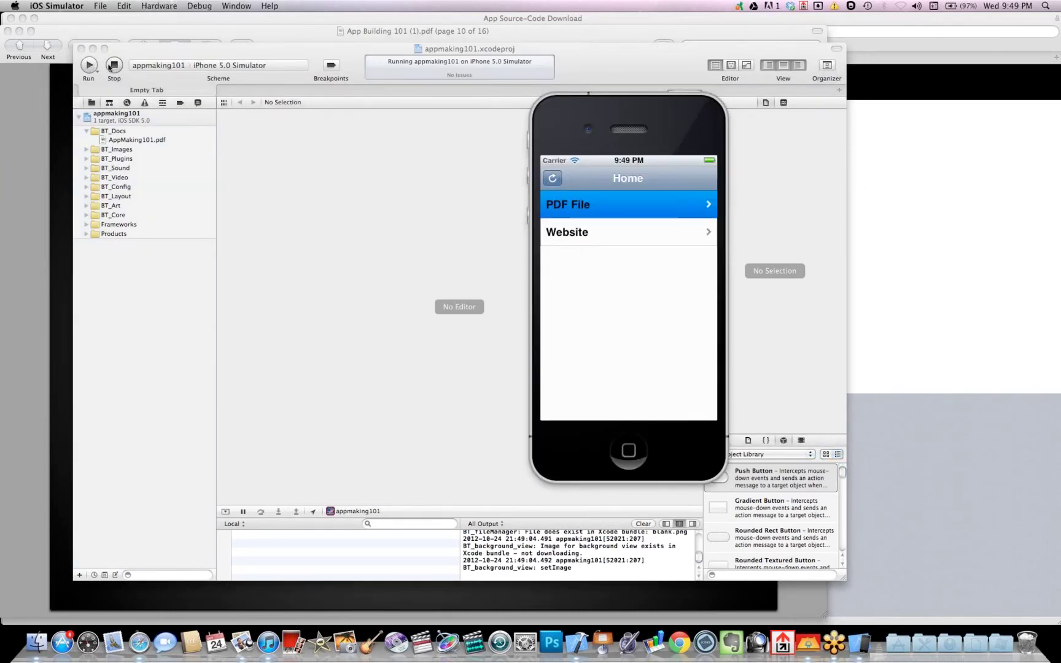
Run appmaking101 again on the iPhone 5.0 Simulator and test its PDF File menu item several times, dismissing each alert
left_click(199, 53)
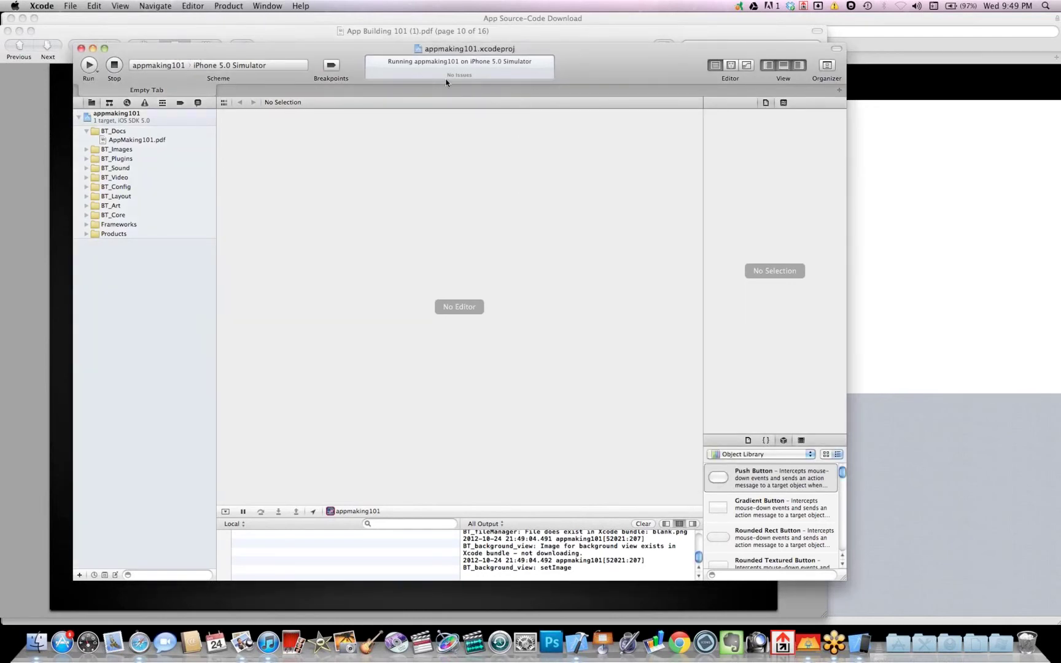
left_click(91, 65)
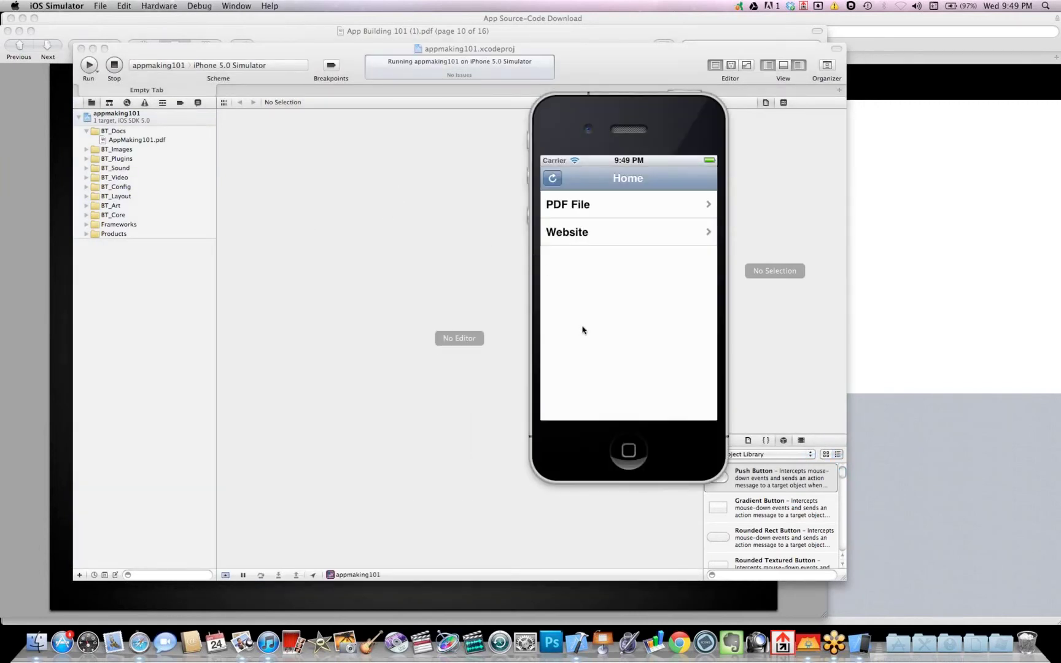
left_click(569, 207)
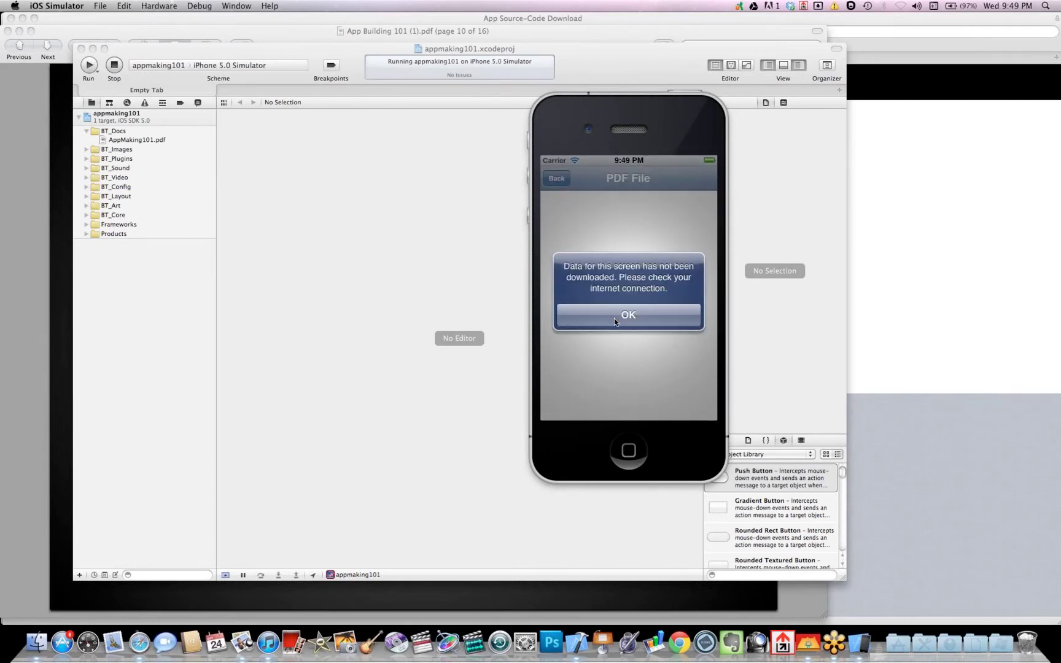
left_click(614, 317)
left_click(556, 178)
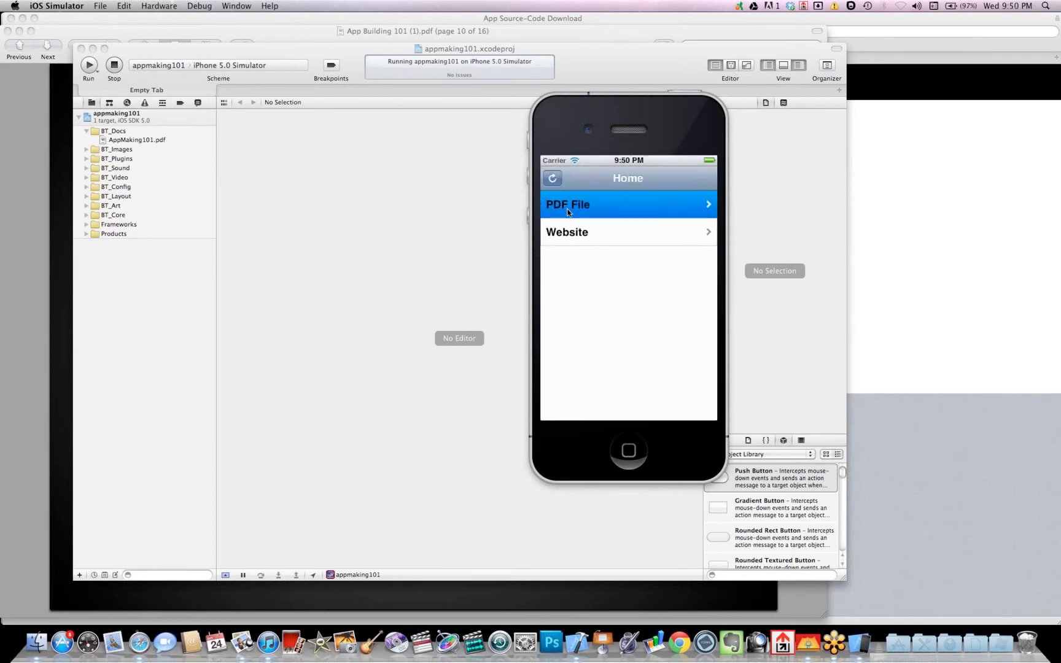
left_click(568, 212)
left_click(586, 315)
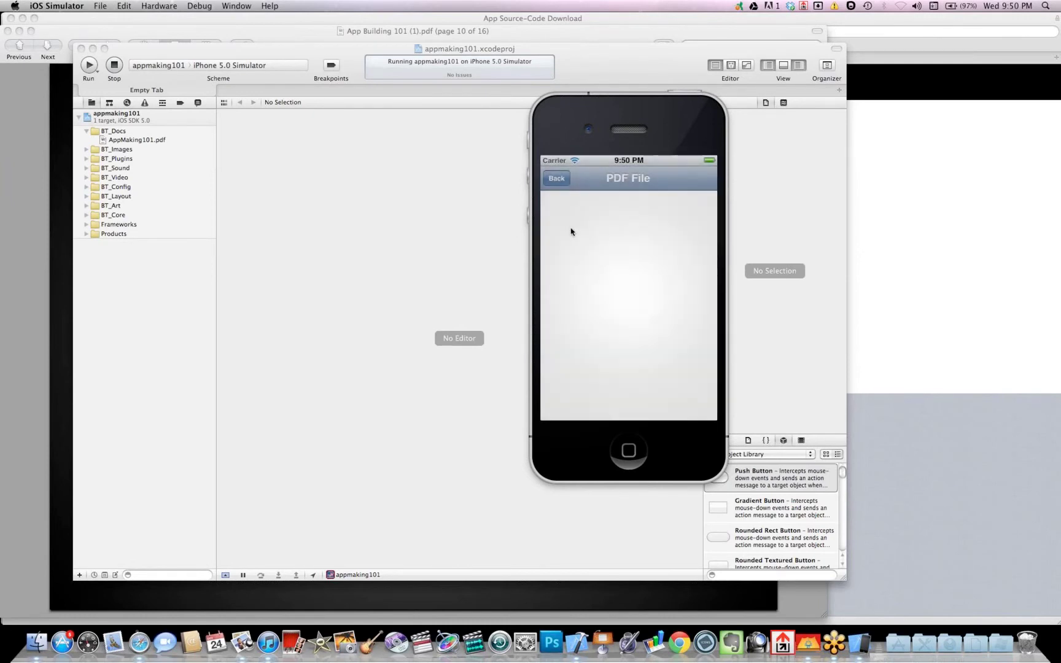
left_click(556, 178)
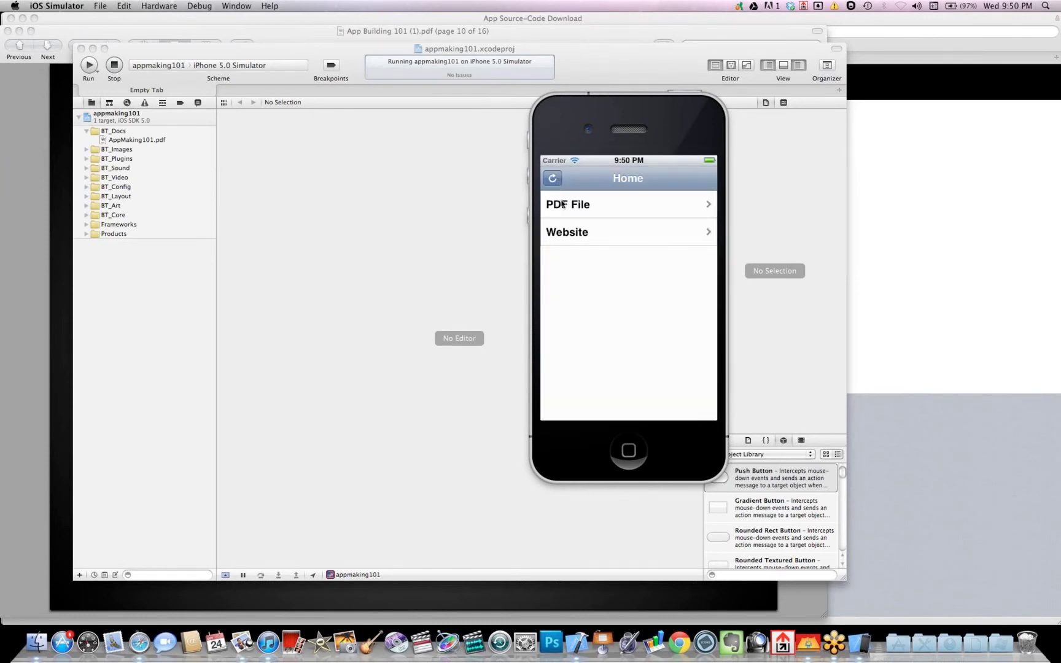
left_click(562, 203)
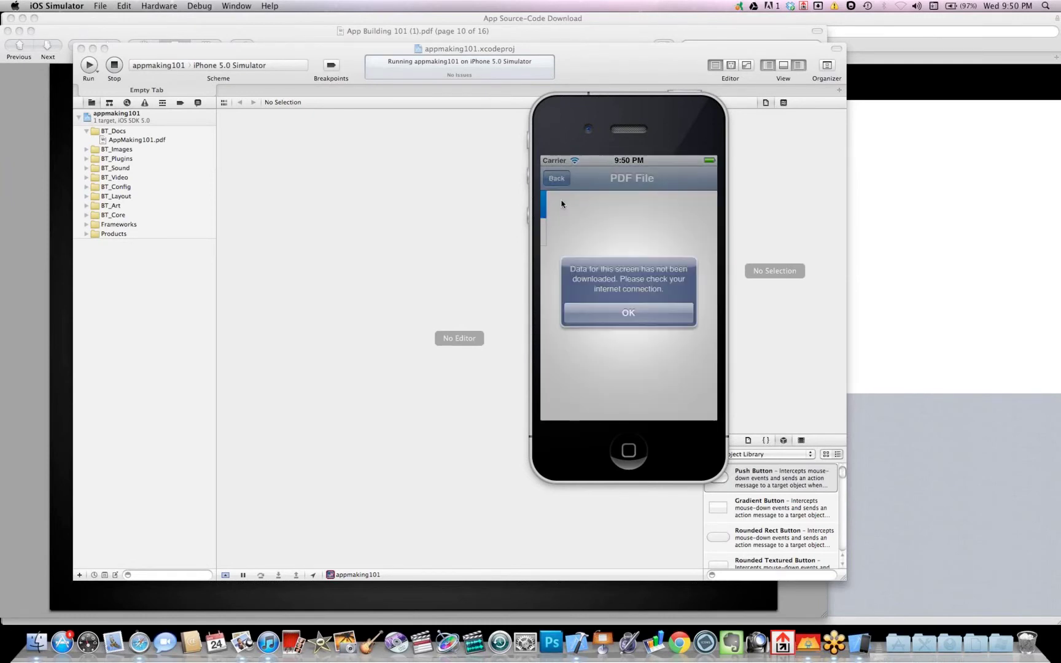
left_click(593, 318)
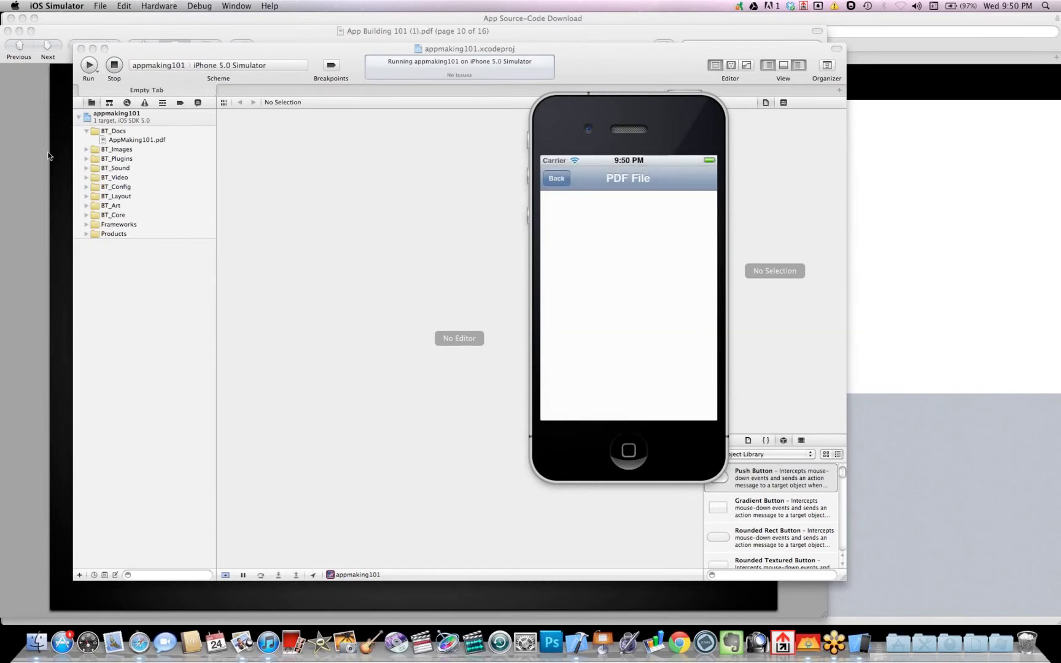
Switch to Safari and open the PDF File screen's settings among the screens and actions of the AppMaking101 application
left_click(139, 643)
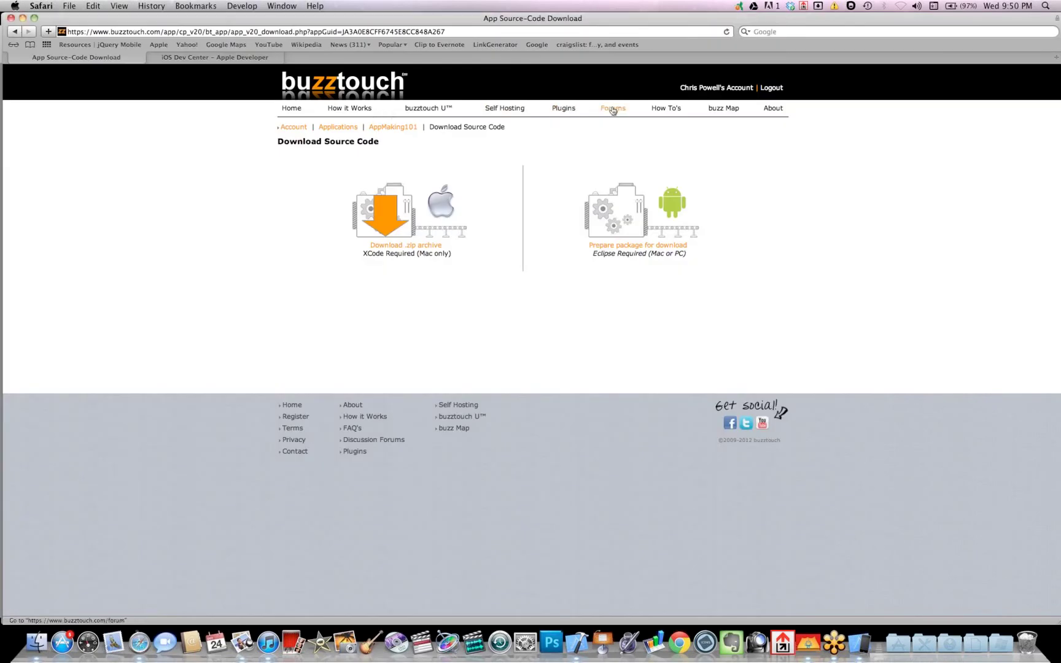
left_click(565, 108)
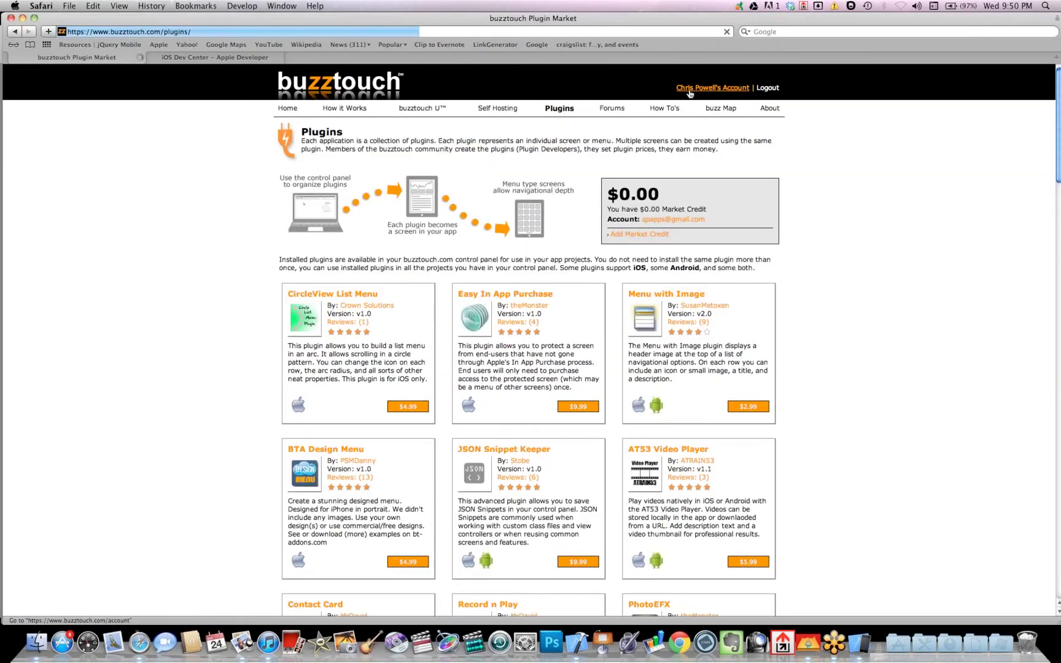
left_click(697, 89)
left_click(319, 224)
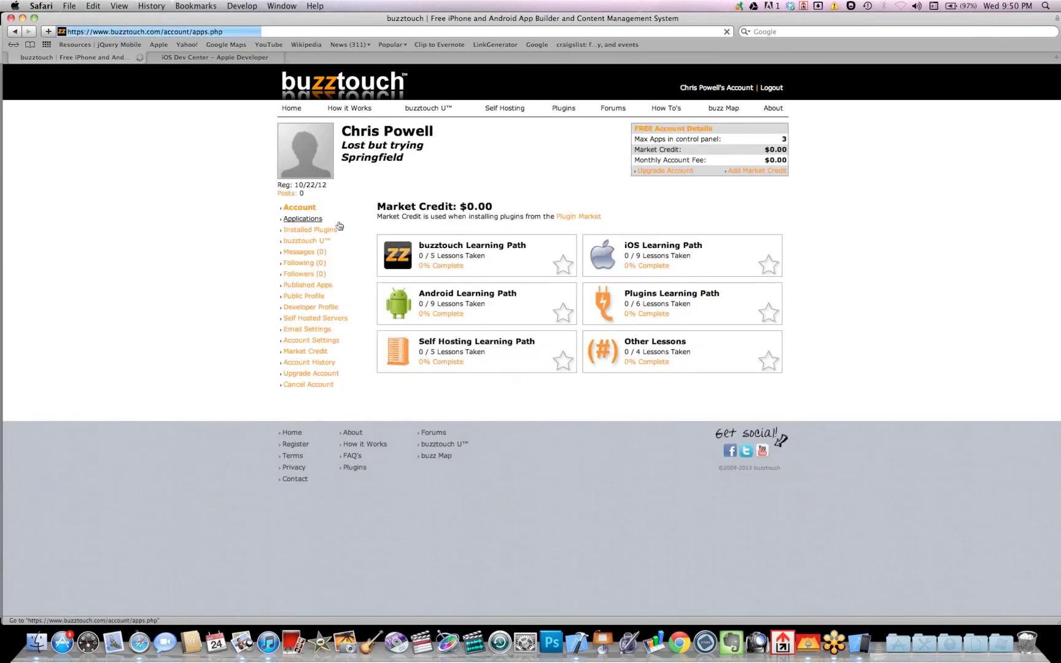
left_click(452, 176)
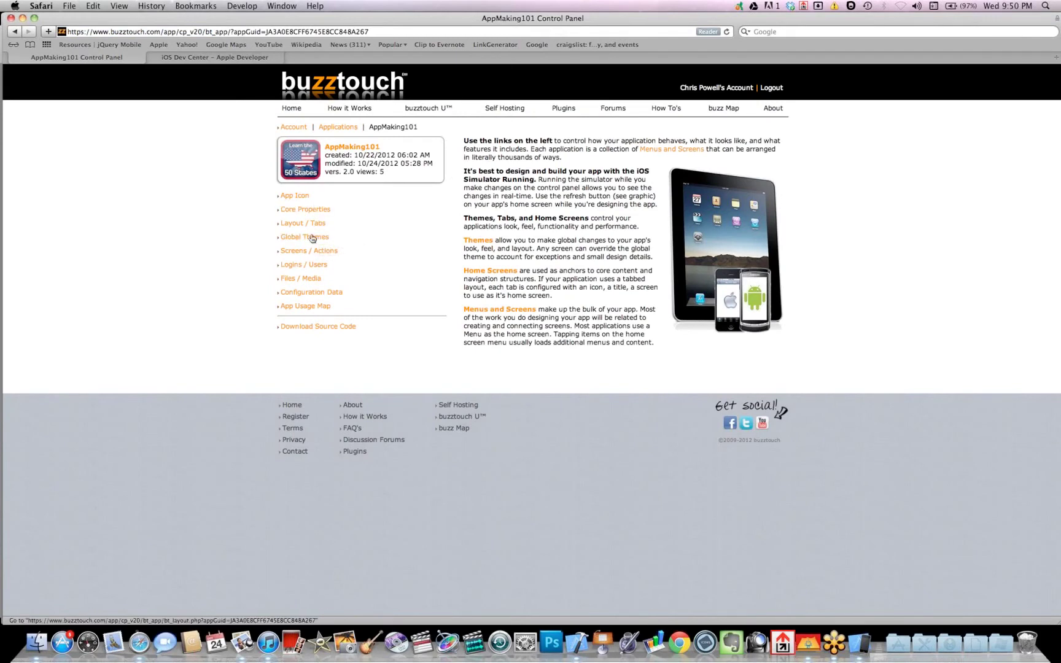
left_click(310, 251)
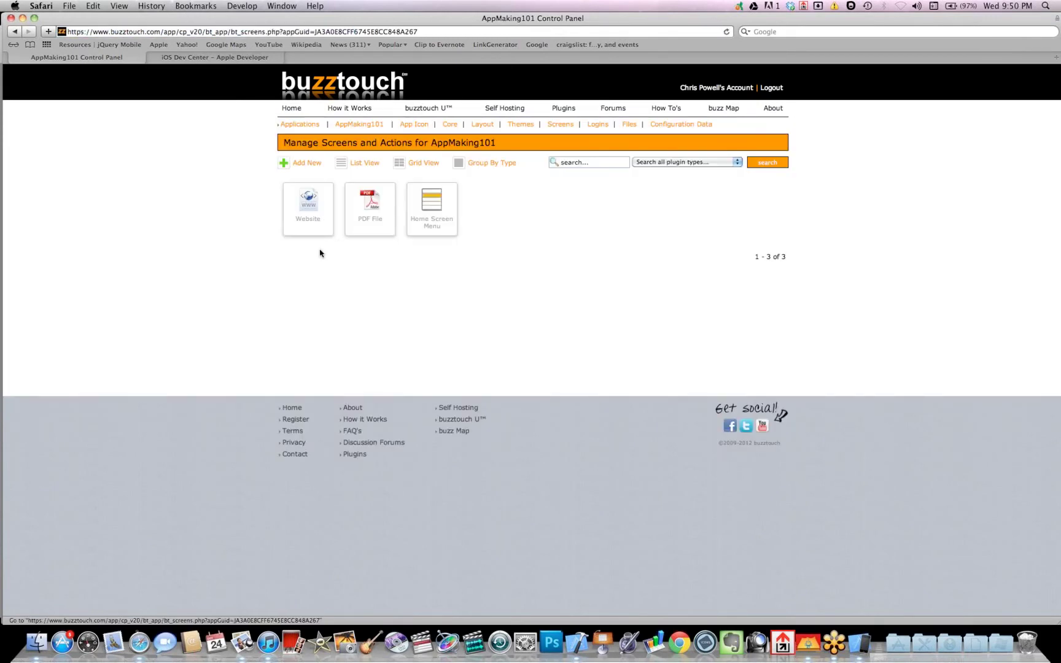
left_click(372, 215)
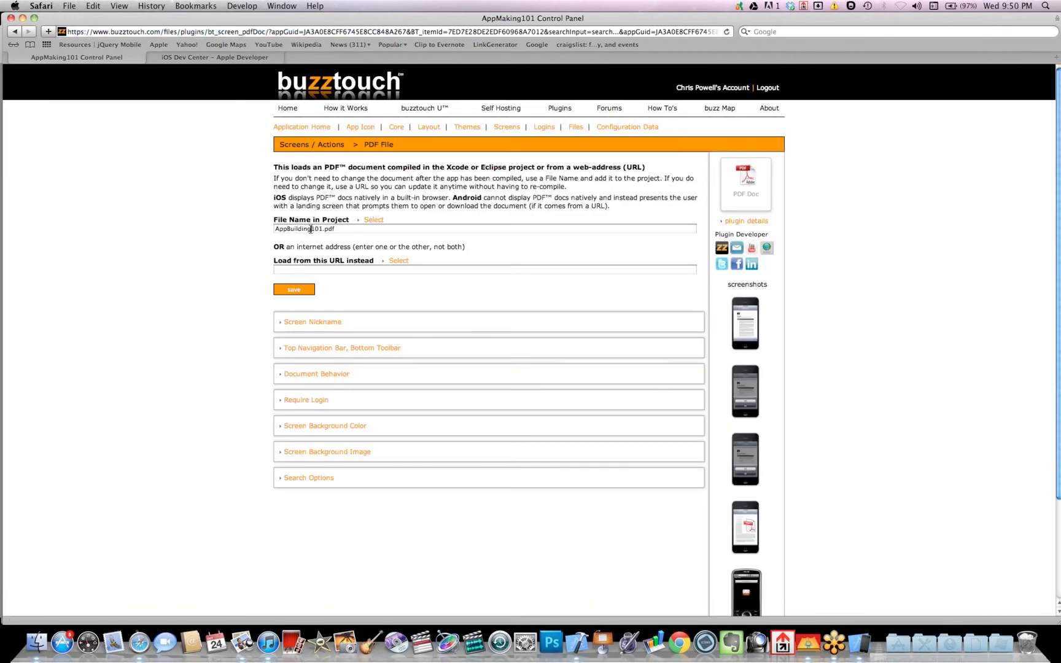
Set the PDF File screen's file name in project to AppMaking101.pdf and save the screen
left_click_drag(310, 229, 295, 230)
type("Making")
right_click(297, 289)
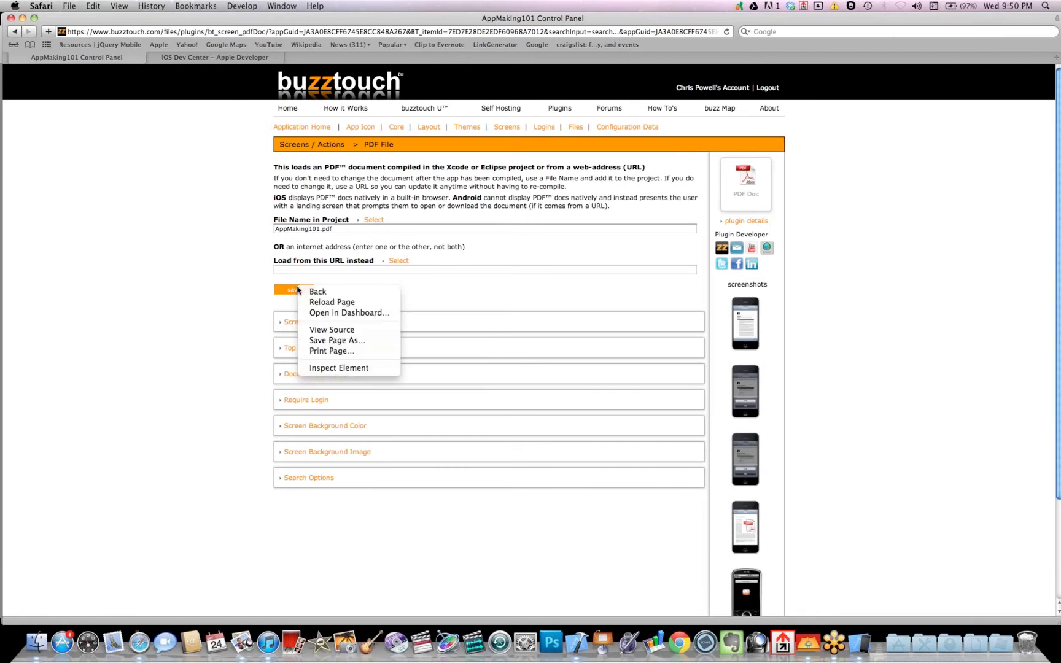
left_click(290, 291)
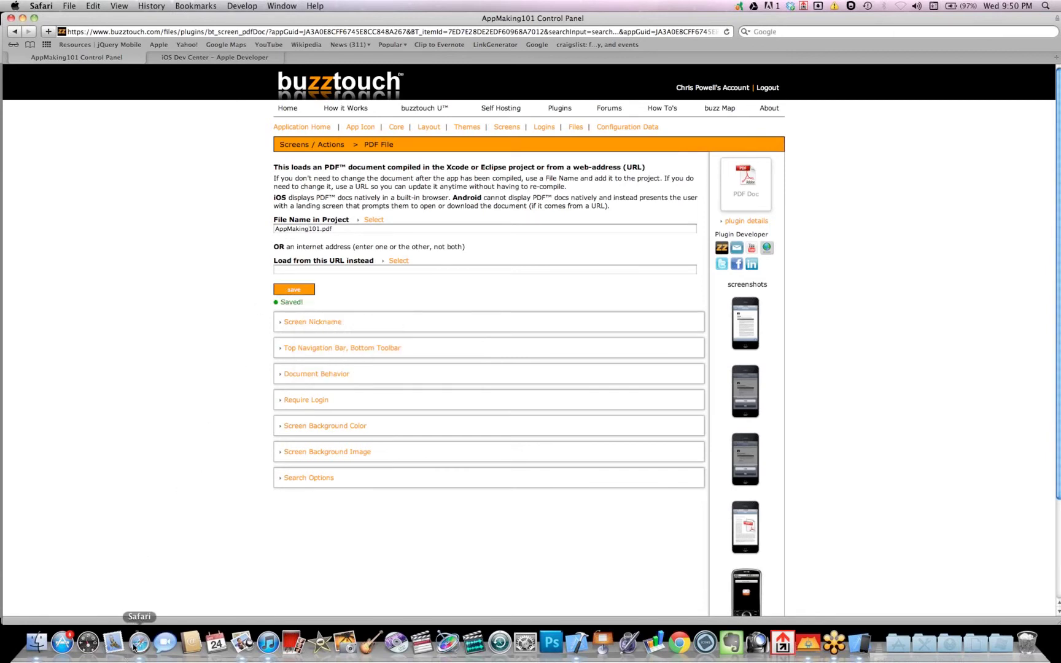
Switch to Xcode, run appmaking101 again in the simulator and accept refreshing the app's content
left_click(578, 643)
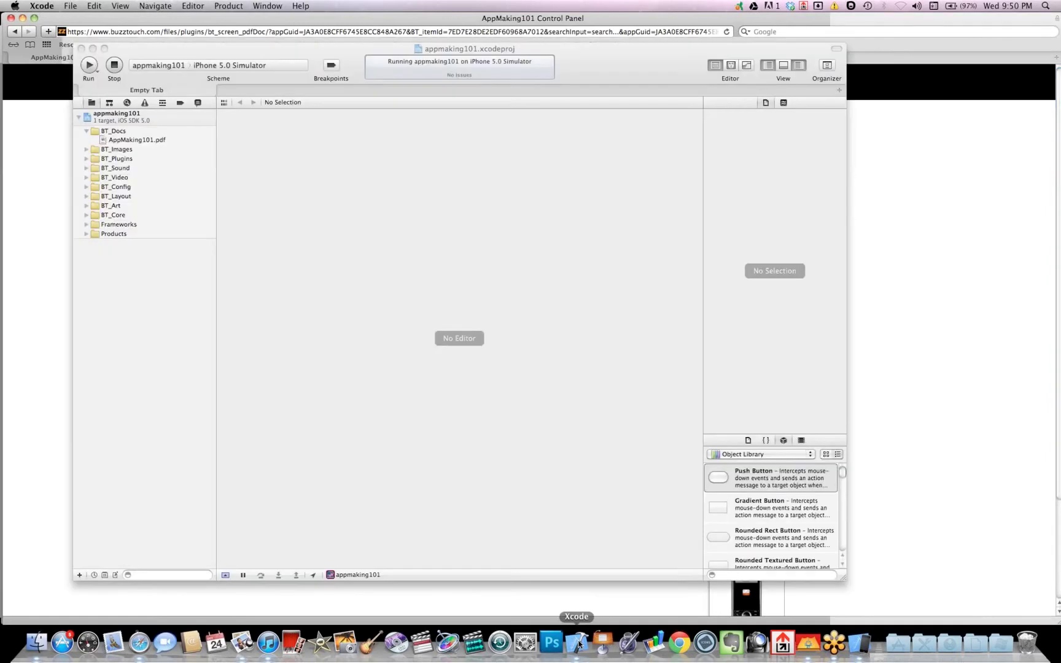
left_click(89, 65)
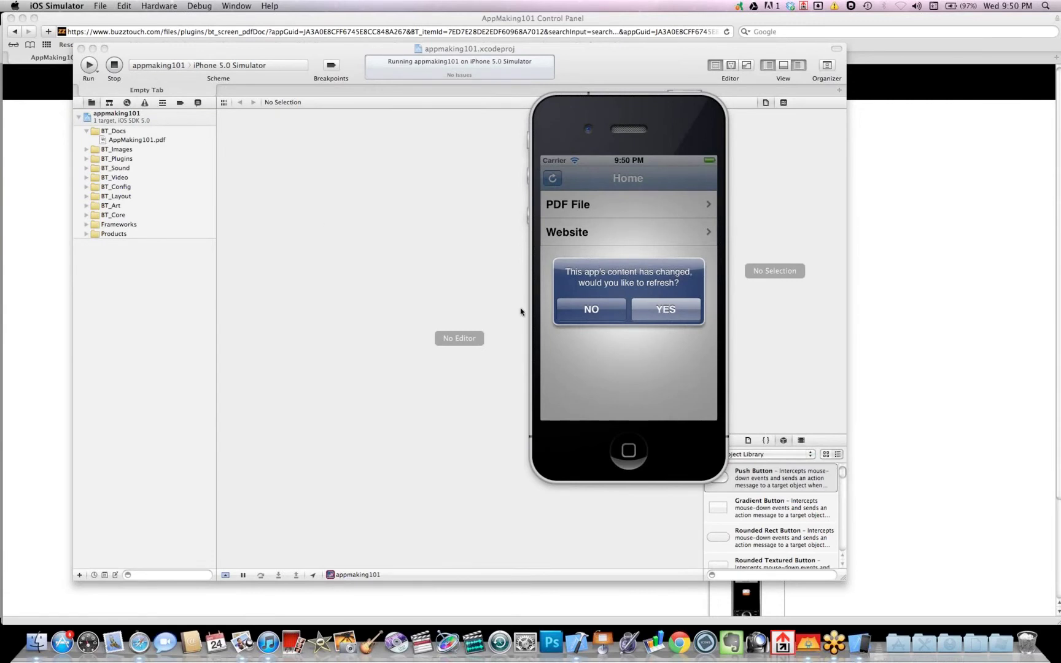
left_click(671, 312)
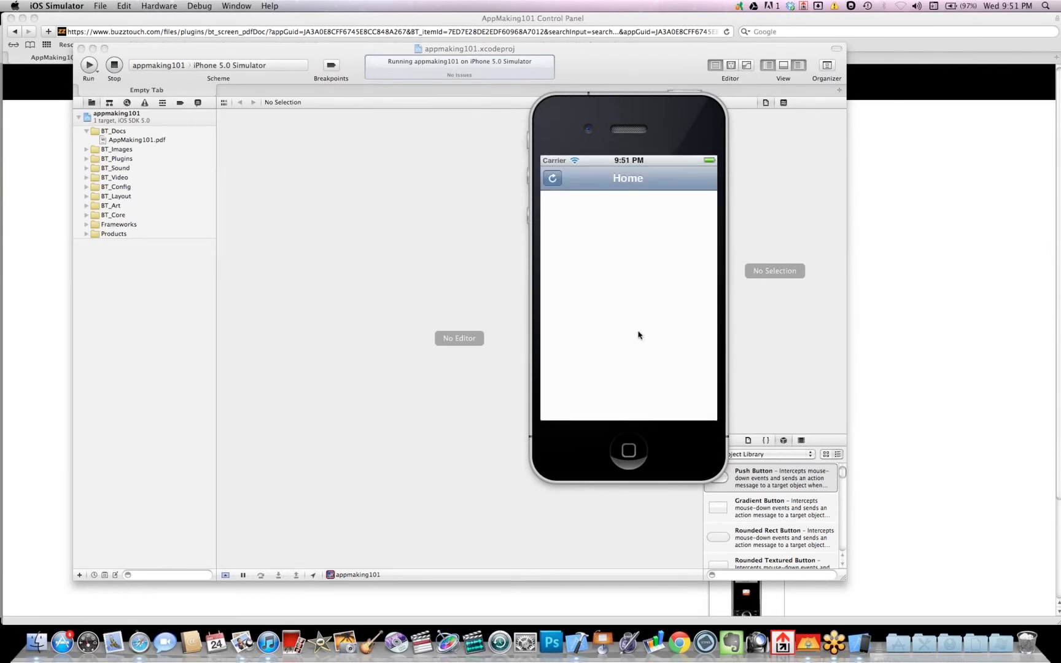
Test the PDF File menu item by paging through its document, and return to the app's home menu
left_click(602, 202)
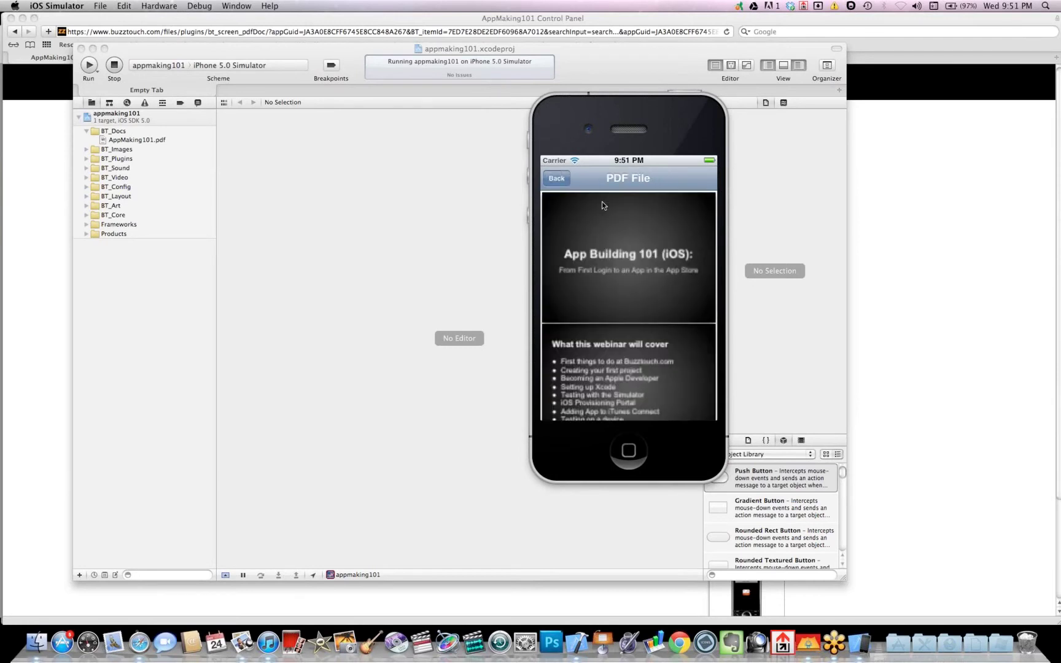
left_click_drag(625, 365, 675, 198)
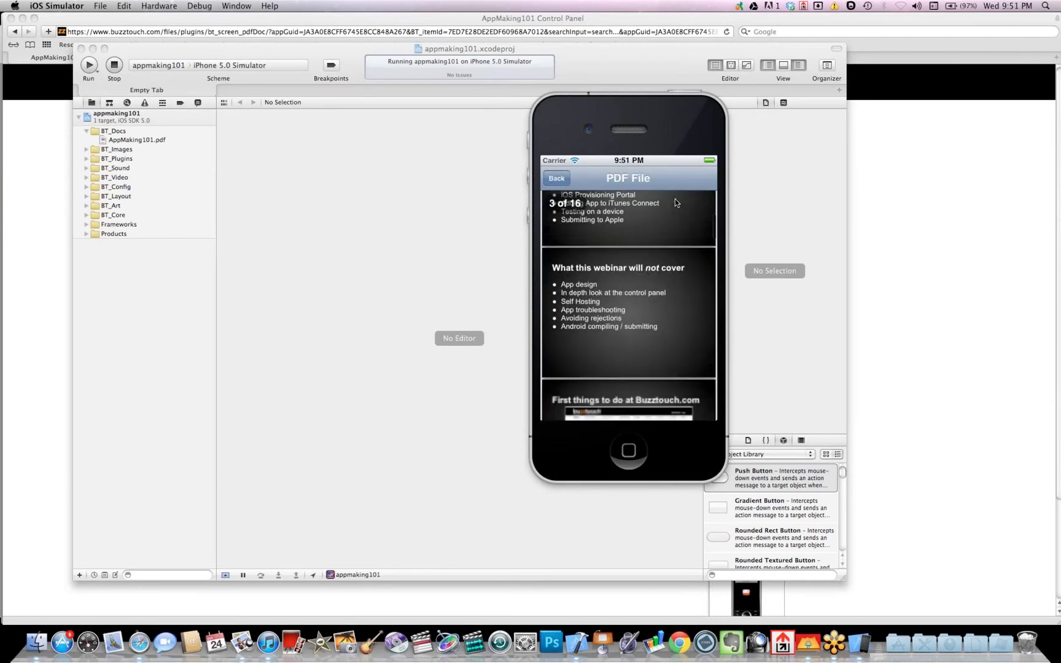
left_click_drag(649, 306, 653, 212)
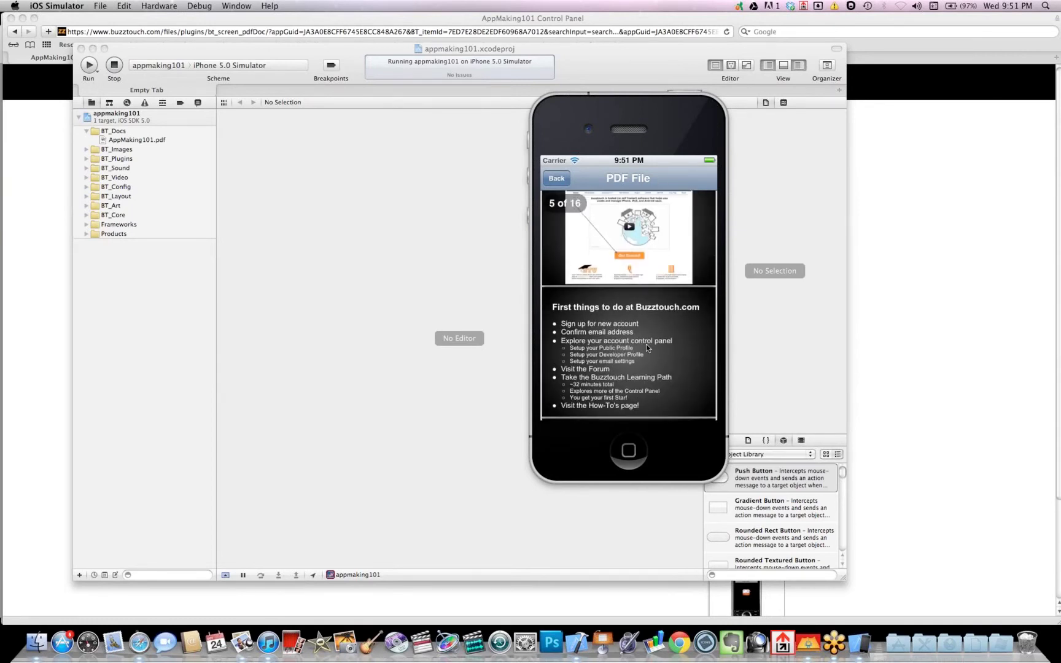
left_click_drag(646, 345, 639, 300)
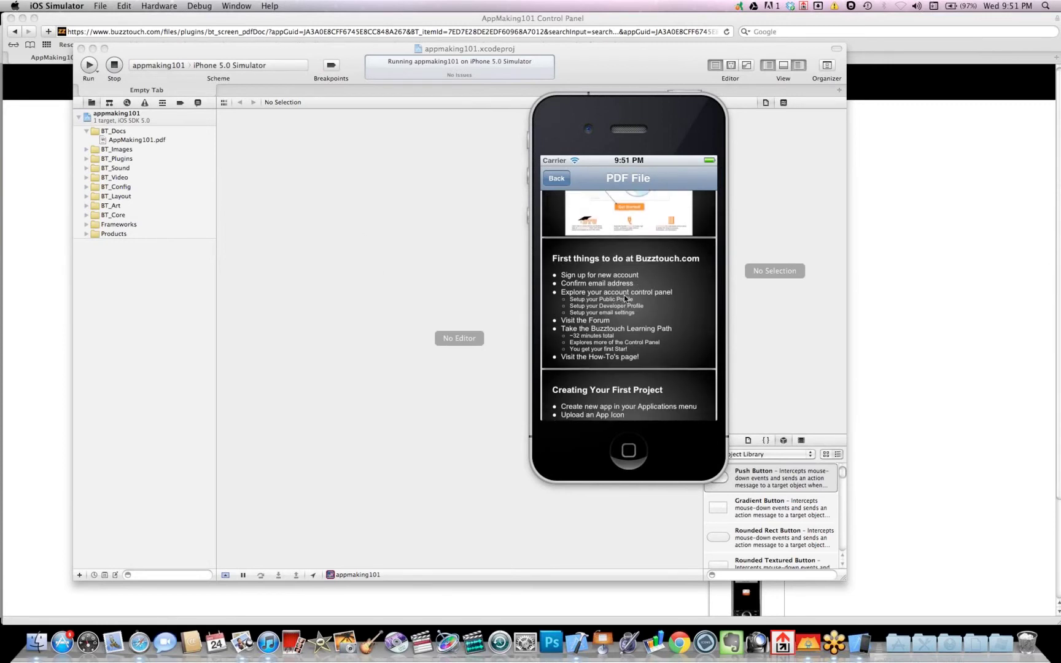
left_click_drag(624, 295, 622, 176)
left_click(556, 178)
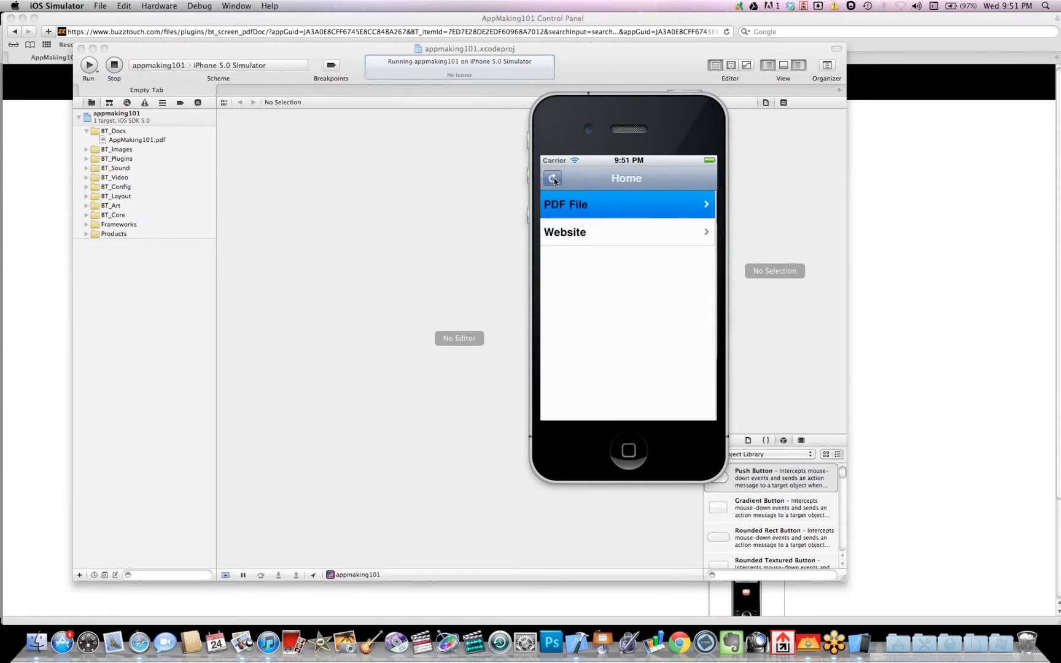
Leave the simulator and switch to the App Building 101 slides in Preview
left_click(312, 213)
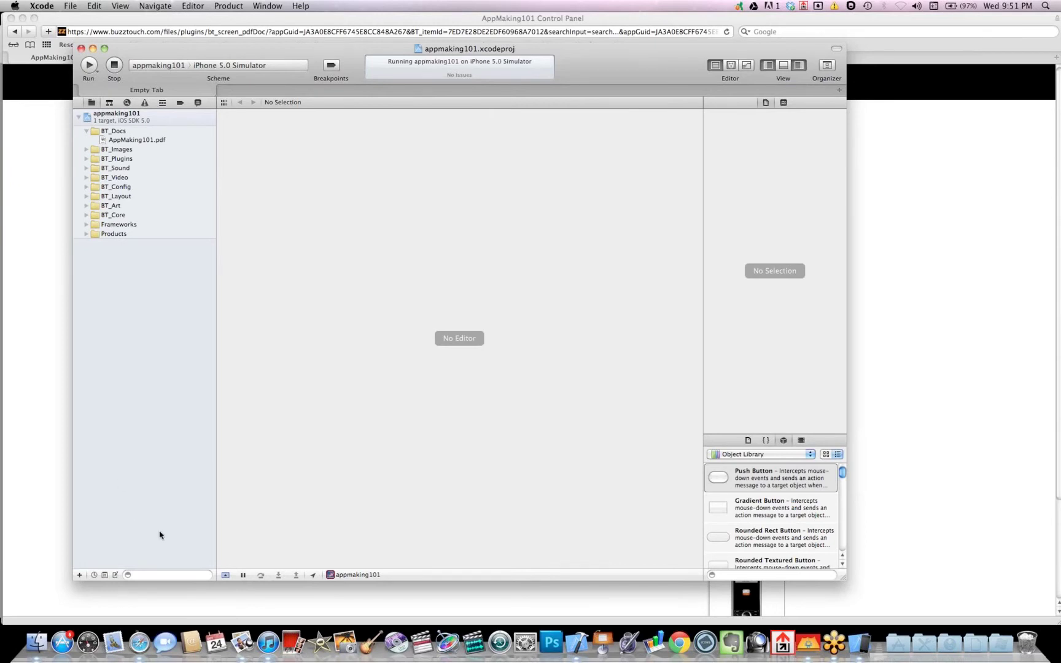
left_click(244, 644)
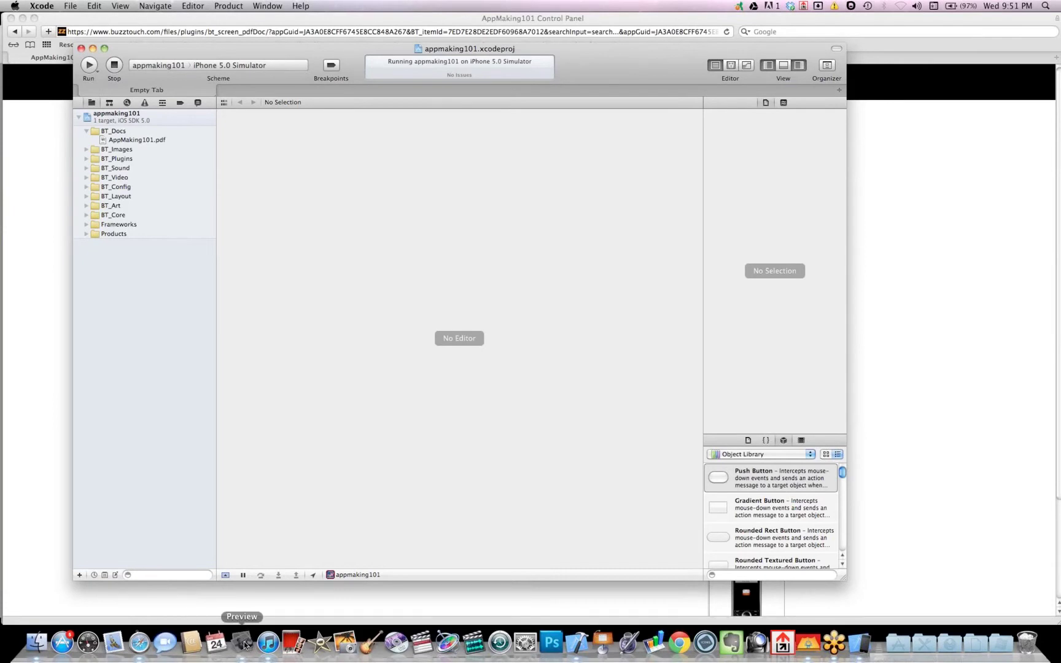
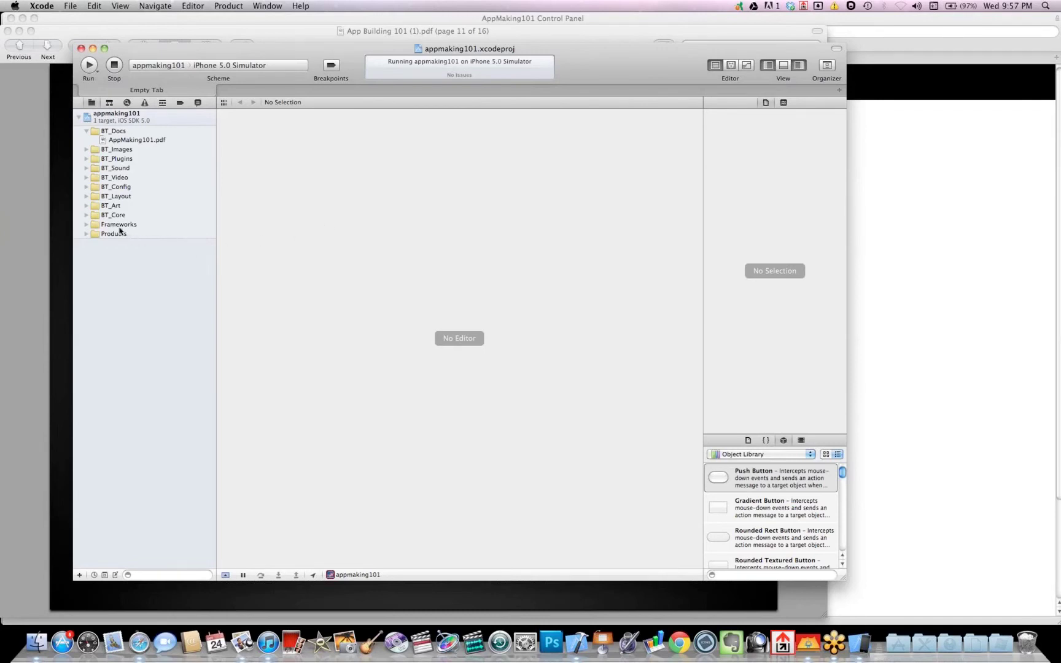
Examine the source files under Compile Sources in the appmaking101 target's build phases, and collapse the list again
left_click(98, 122)
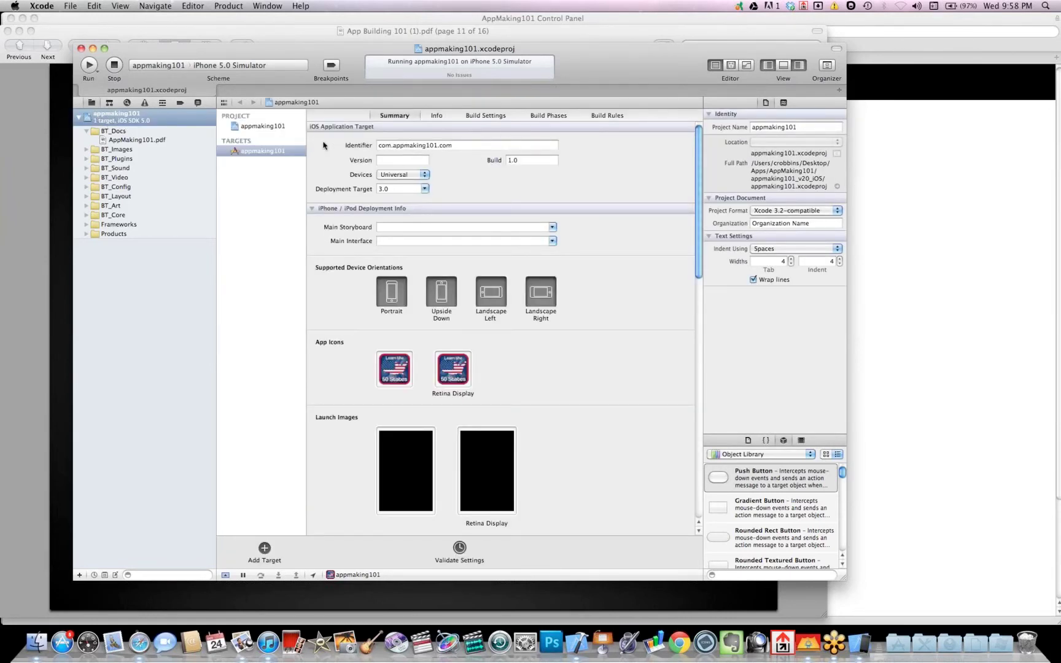
left_click(554, 115)
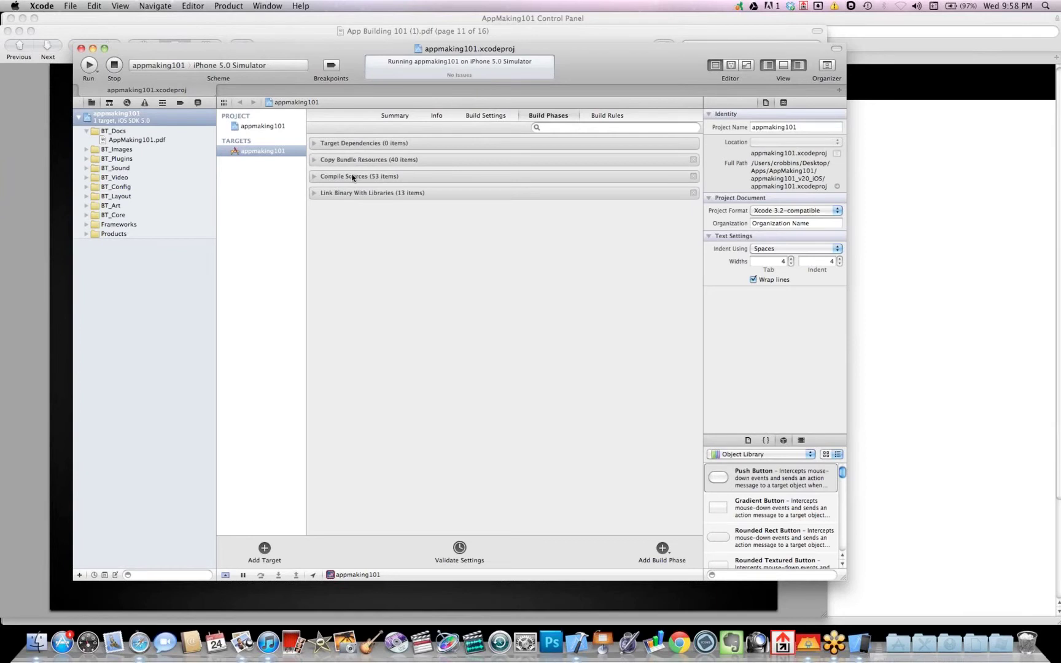
left_click(314, 177)
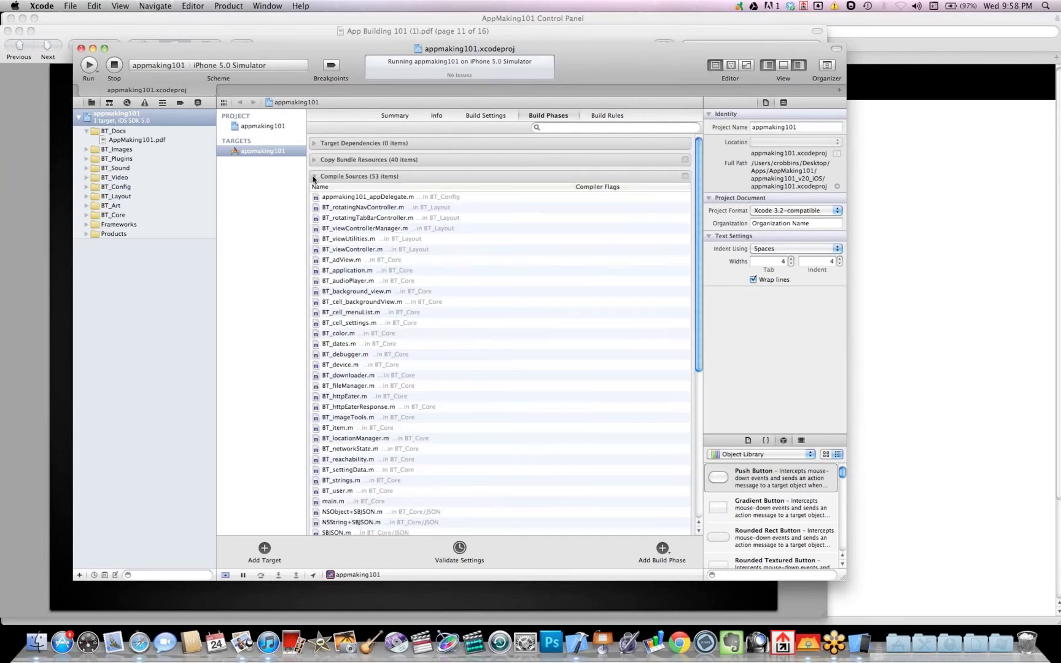
scroll(362, 236, "down", 5)
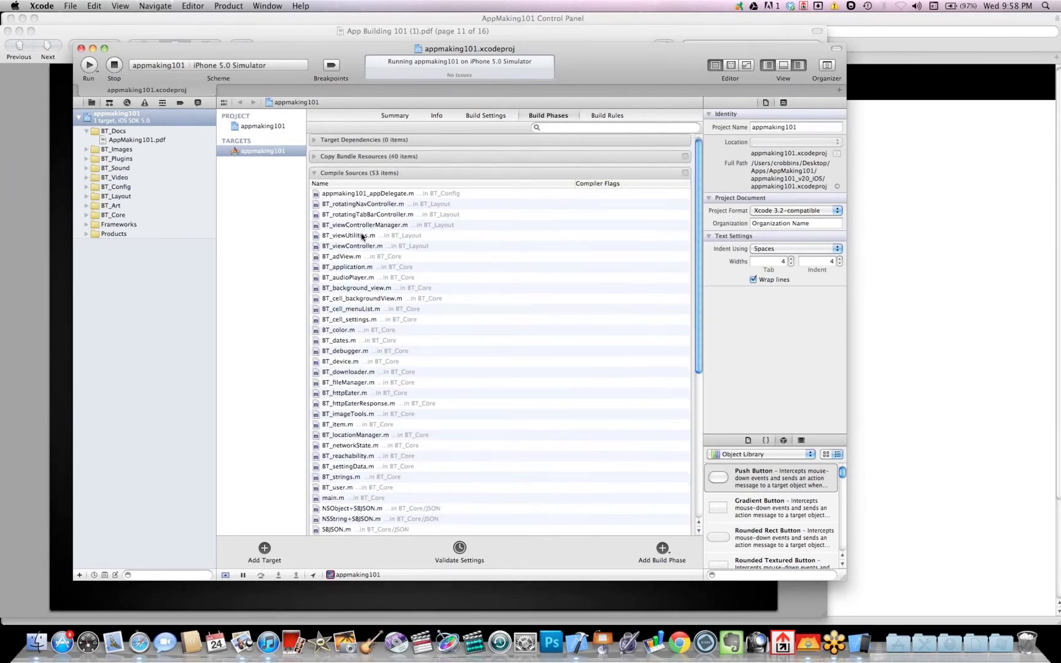
scroll(362, 236, "down", 10)
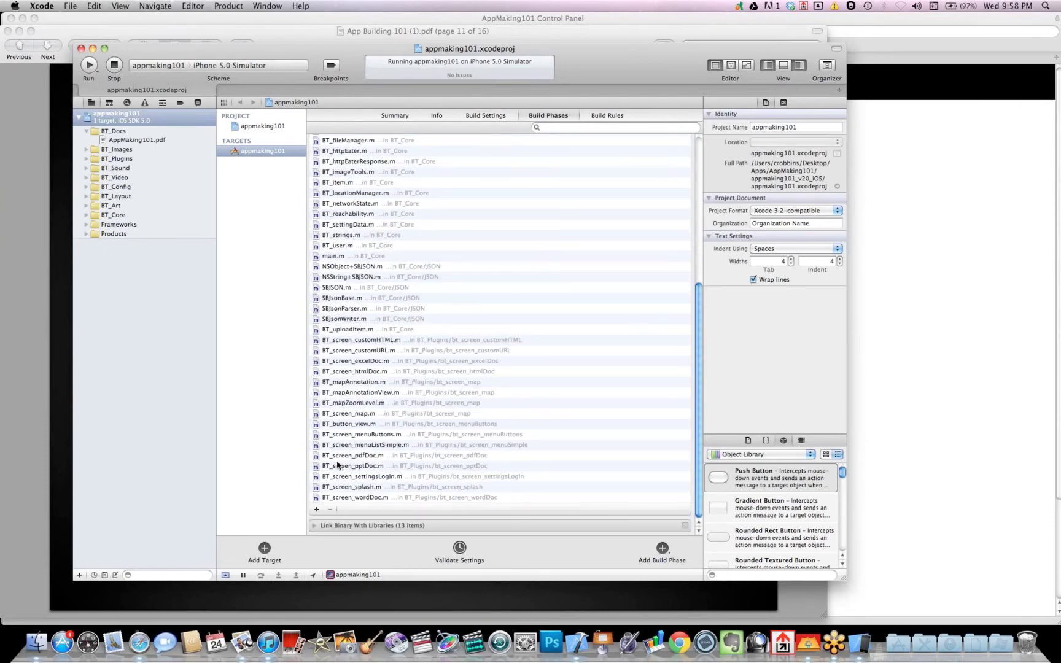
scroll(337, 465, "up", 1)
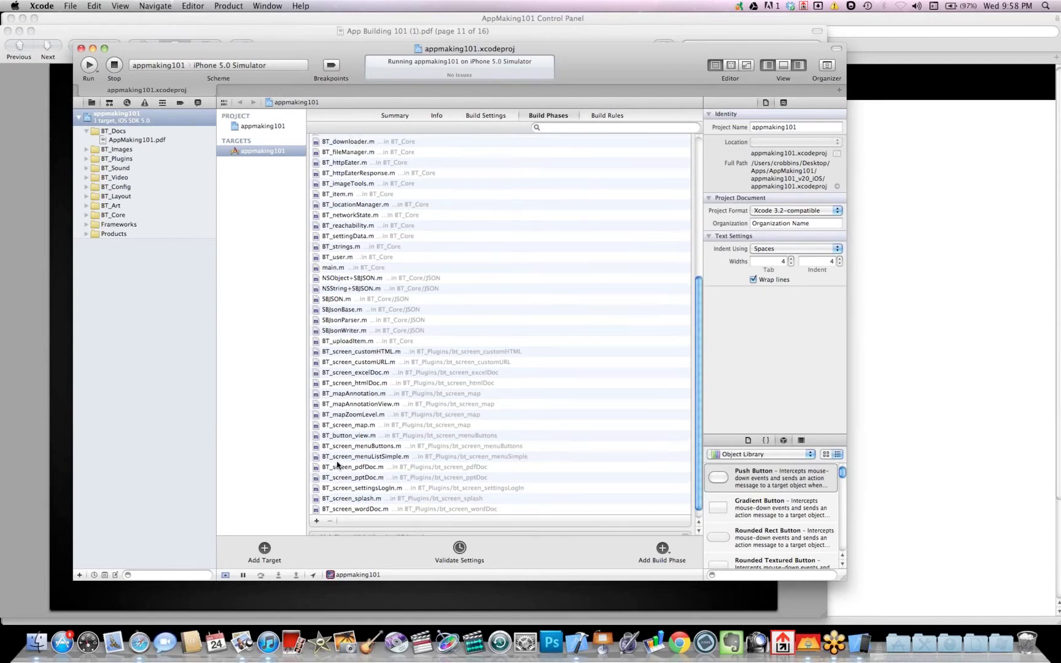
scroll(337, 466, "down", 1)
mouse_move(344, 499)
left_mouse_down()
mouse_move(356, 344)
mouse_move(356, 522)
mouse_move(356, 496)
left_mouse_up()
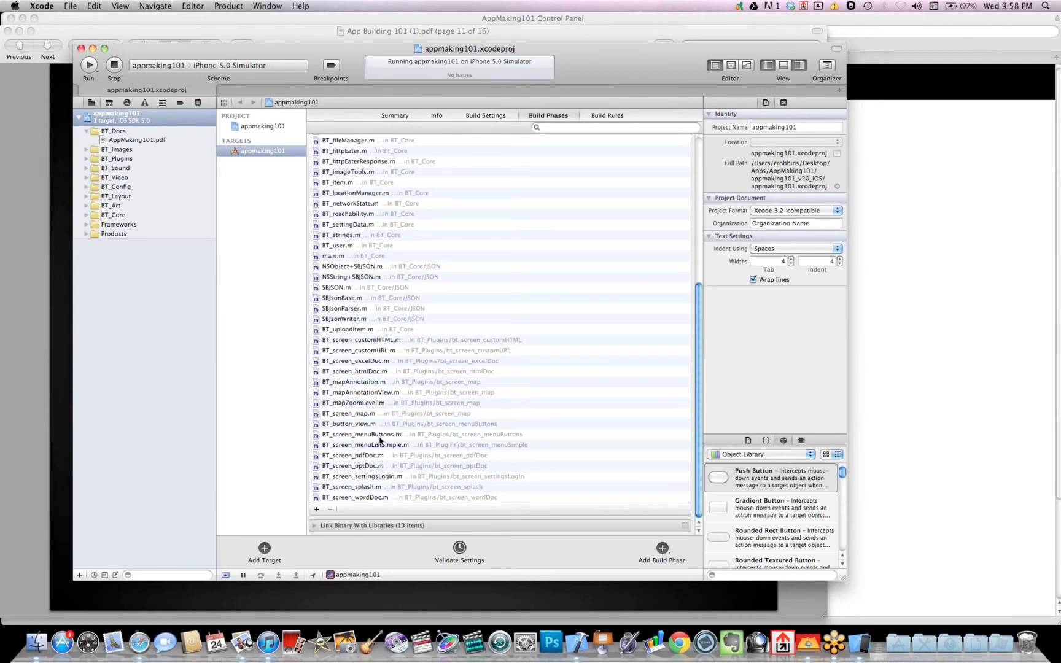
scroll(379, 438, "up", 3)
scroll(381, 440, "up", 5)
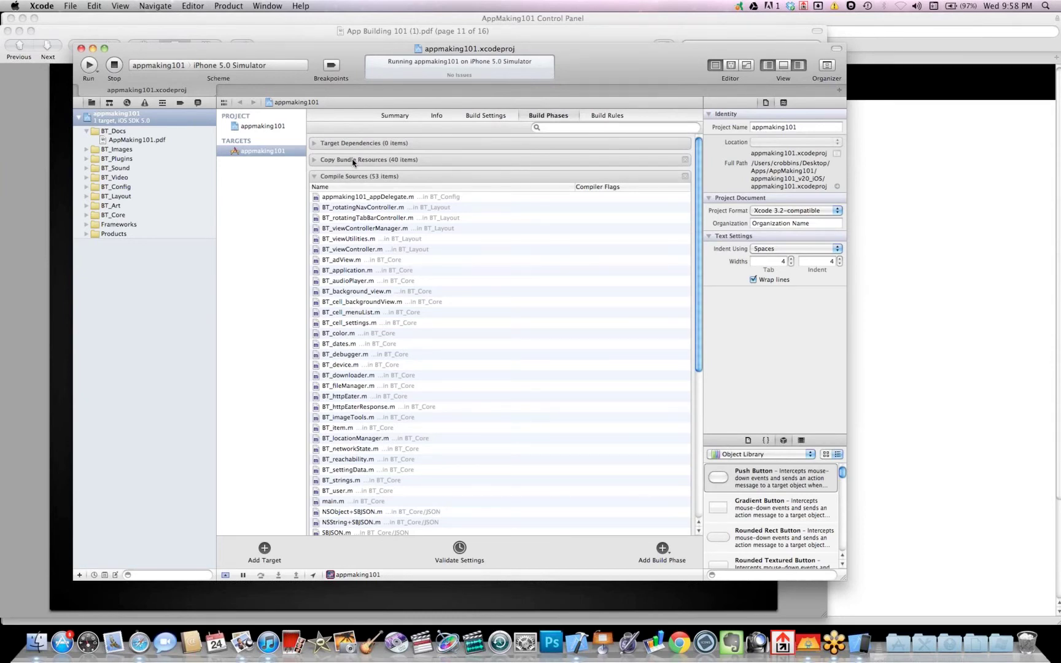
left_click(314, 176)
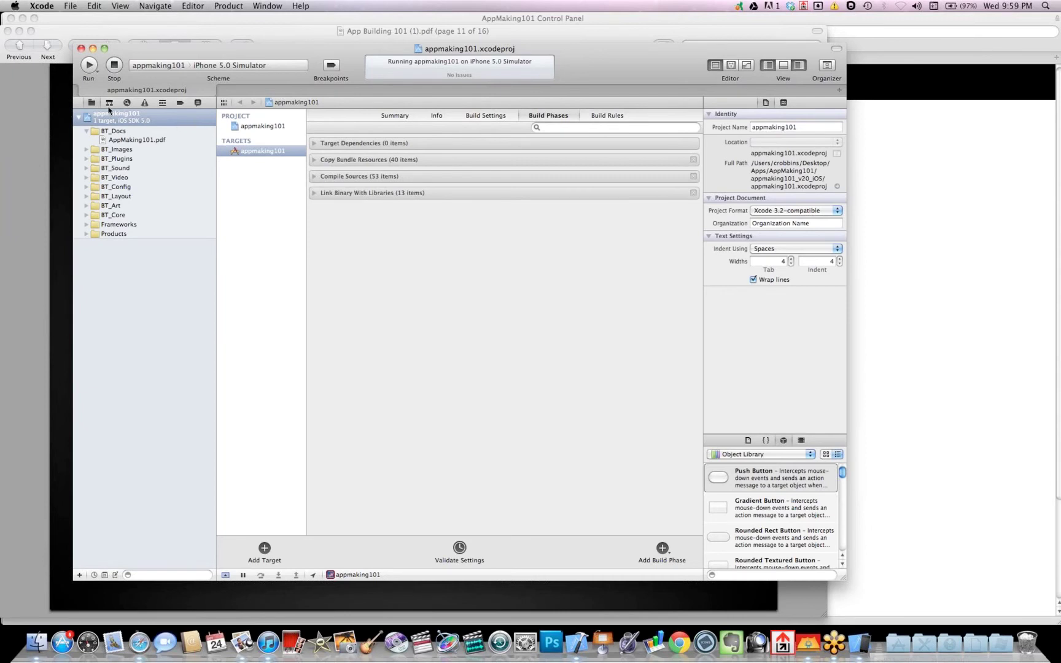
Collapse and re-expand the appmaking101 project tree, and switch to the App Building 101 slides in Preview
left_click(79, 119)
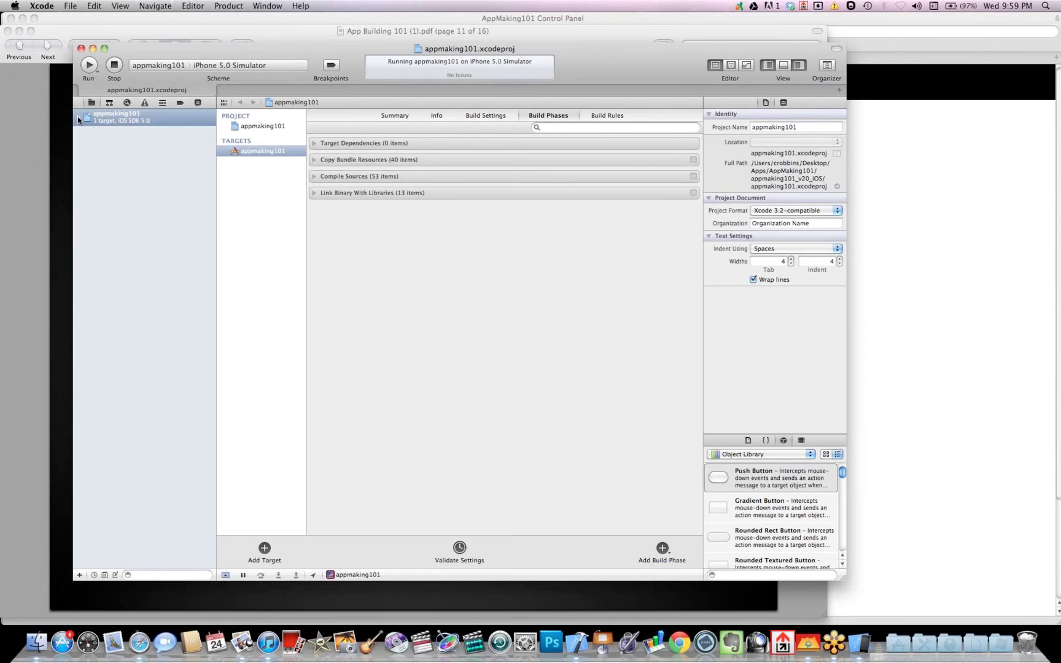
left_click(78, 119)
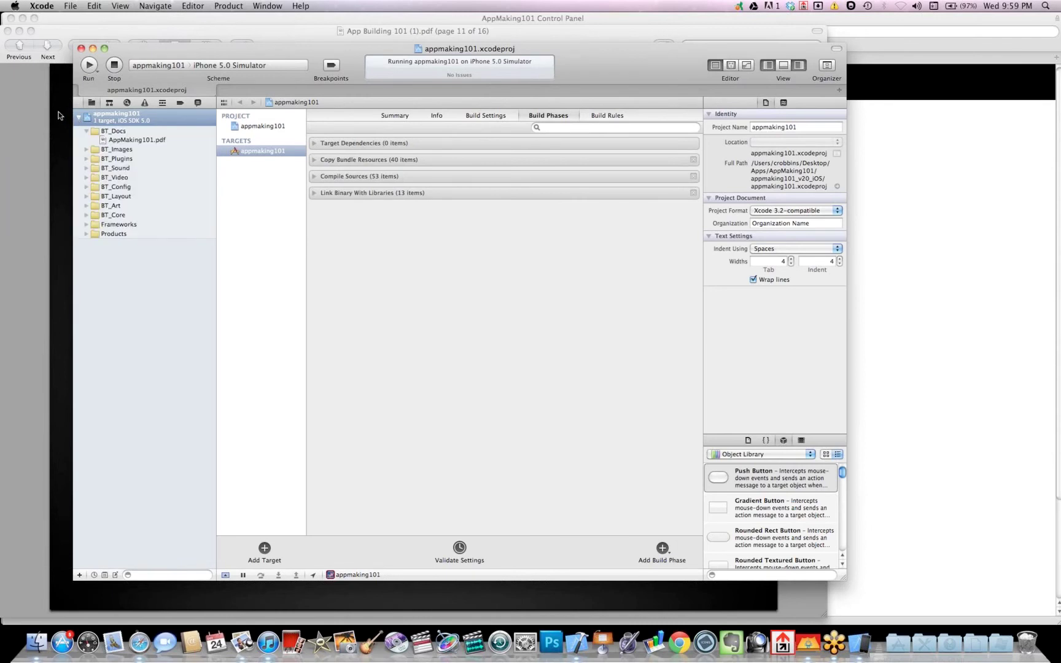
left_click(55, 109)
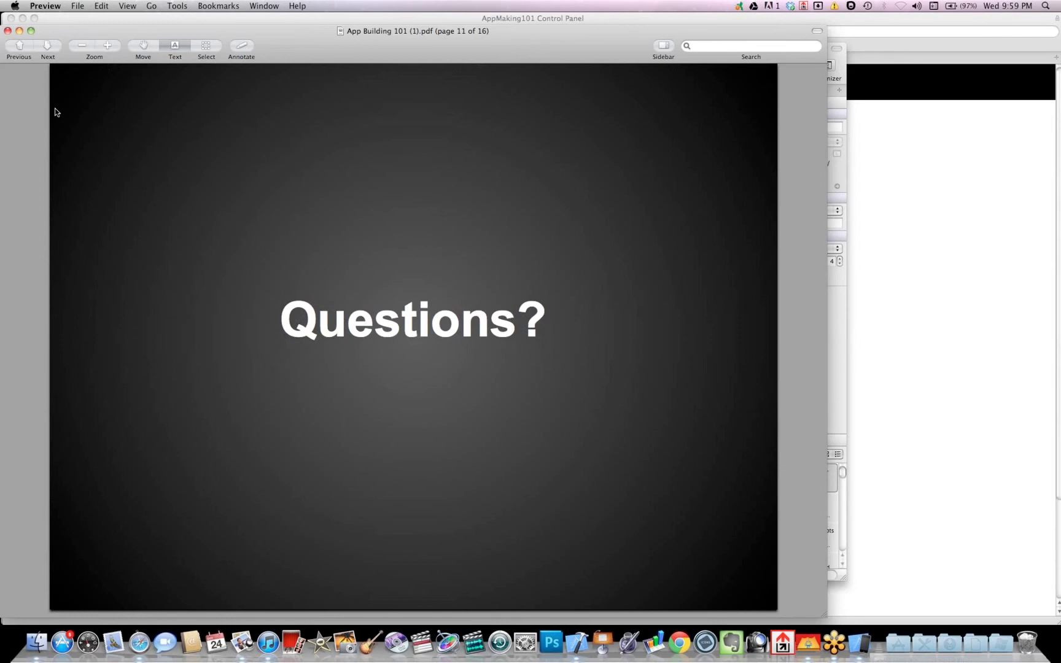
Switch to Xcode, filter the target's build phases by .js, and clear the filter
left_click(582, 642)
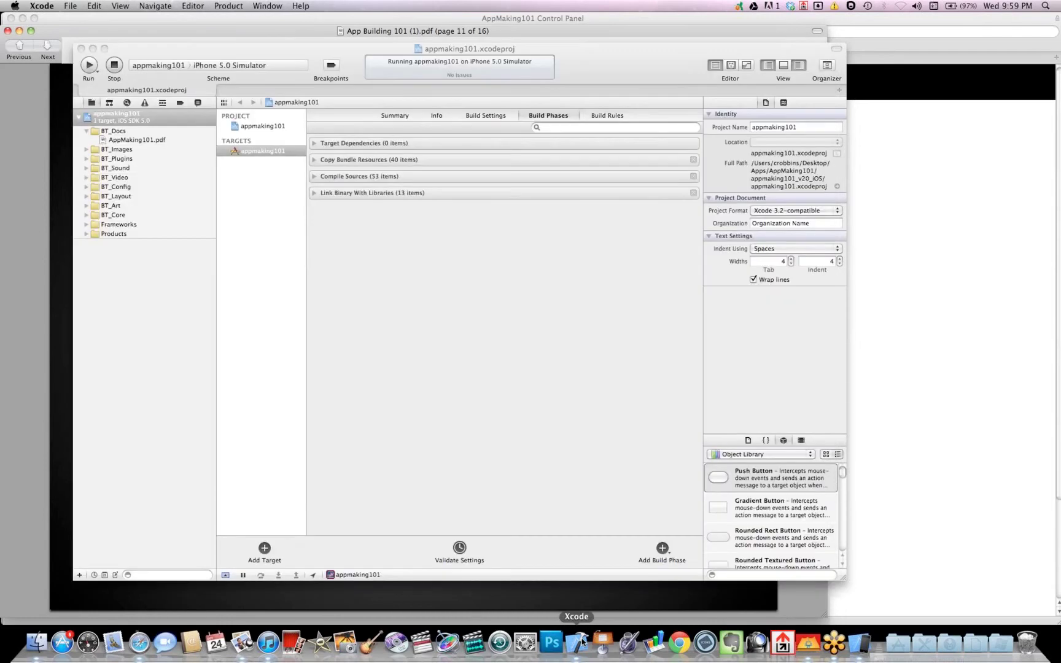
type(".js")
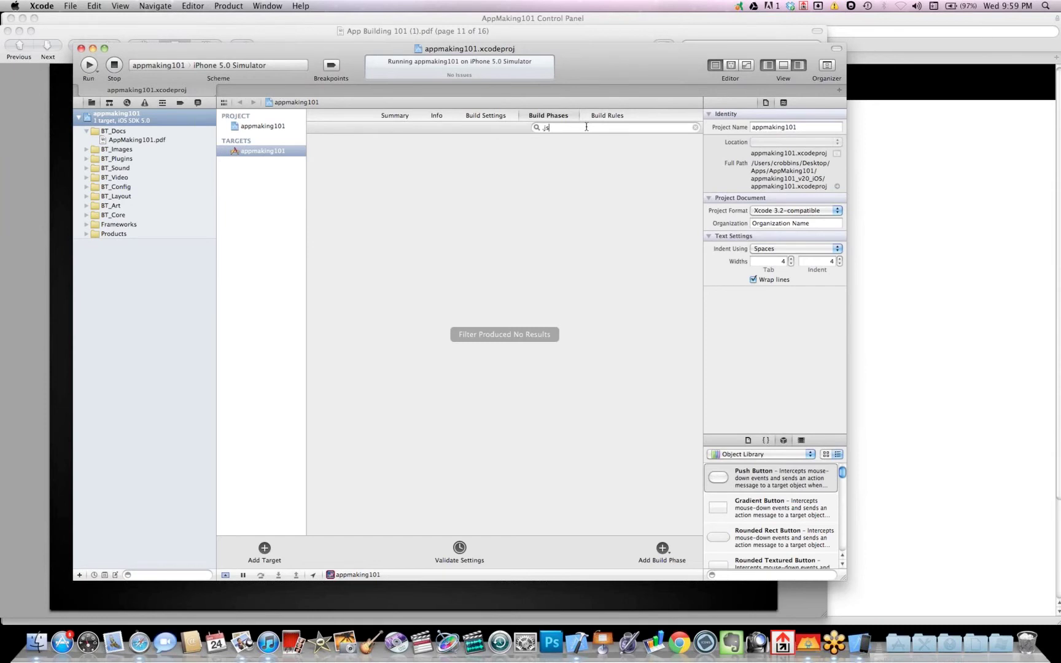
key("BackSpace")
key("BackSpace")
key("BackSpace")
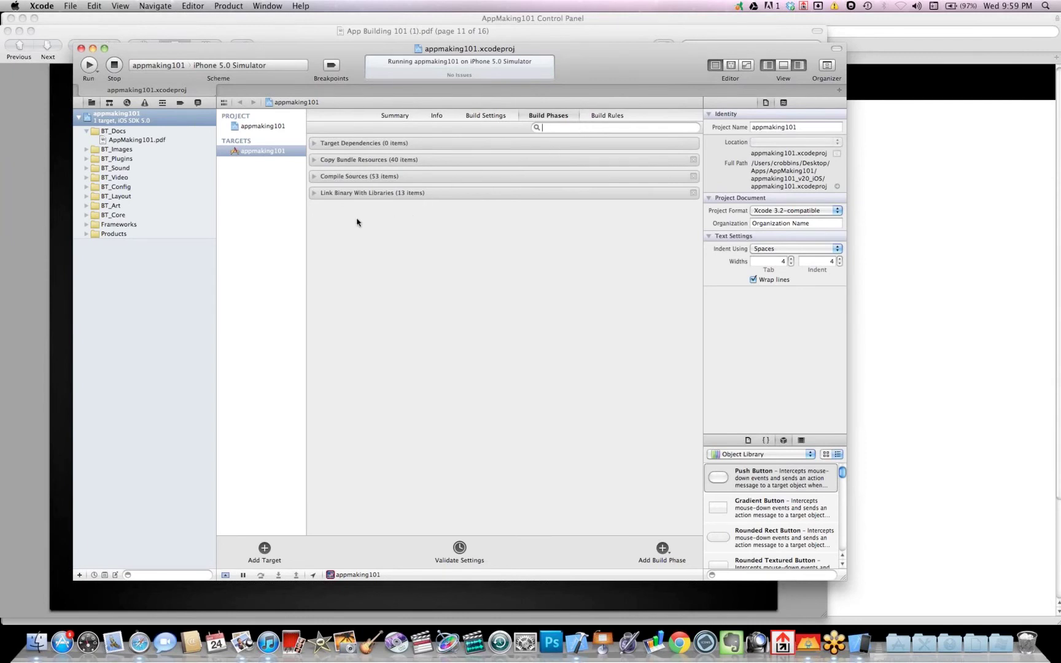
Expand the Compile Sources phase and return to the App Building 101 slides in Preview
left_click(313, 176)
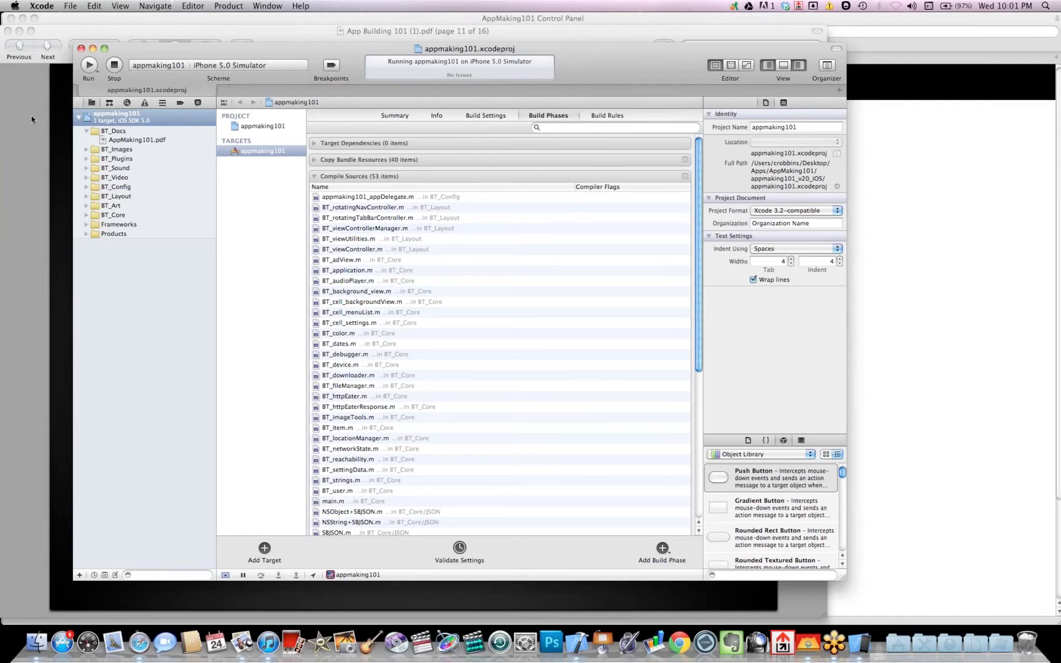
left_click(64, 129)
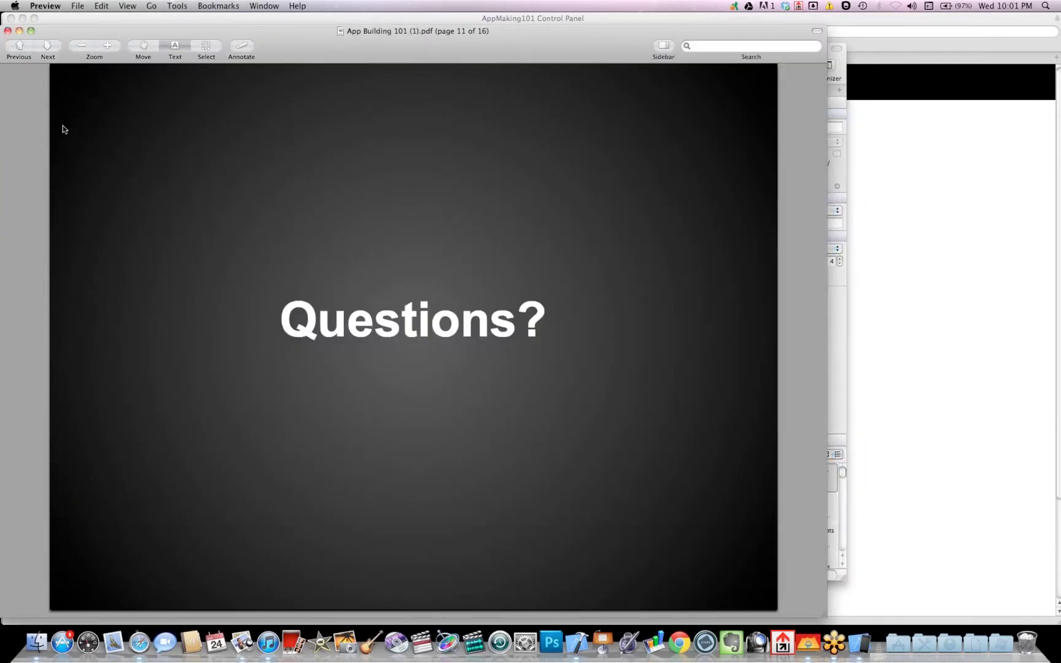
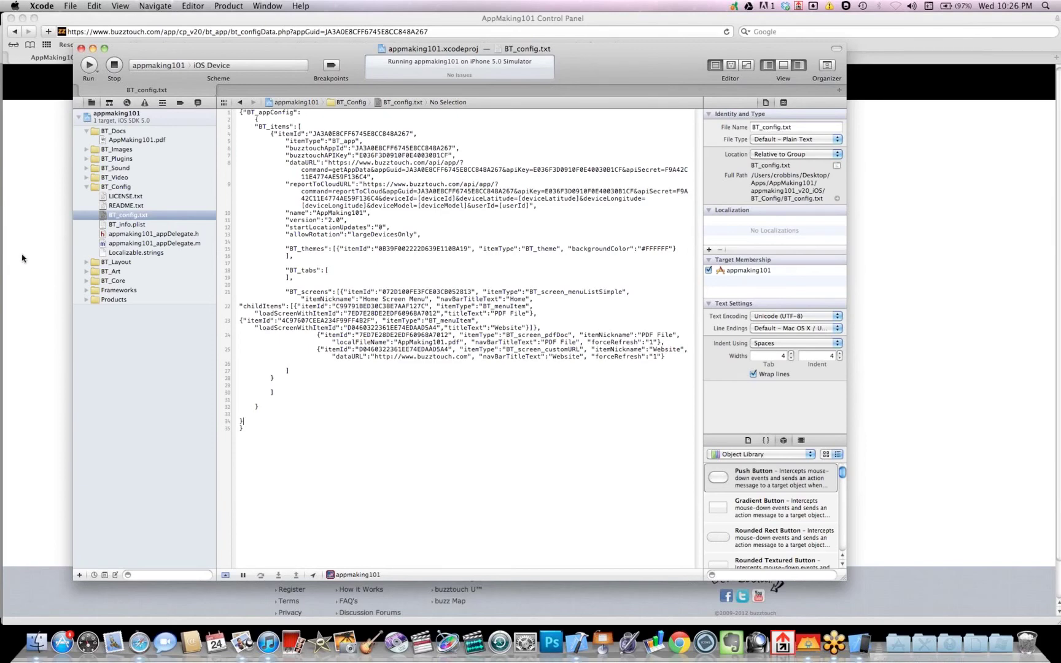
Compare the buzztouch Configuration Data page in Safari with BT_config.txt in Xcode, selecting the text from the version entry down to the closing brackets
left_click(22, 258)
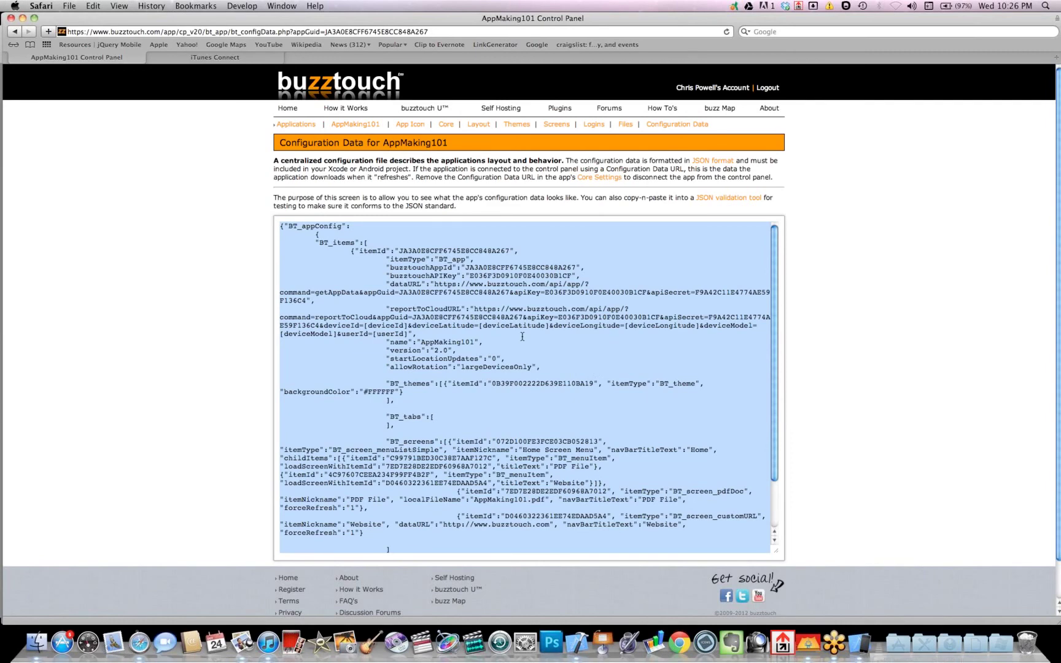
left_click(575, 643)
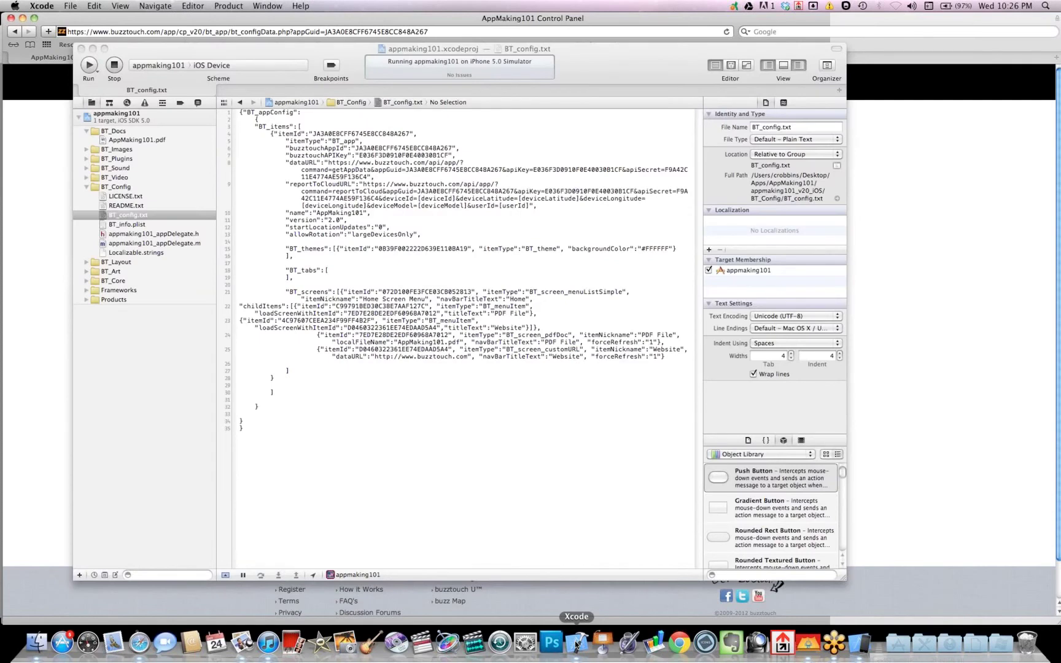
left_click(412, 424)
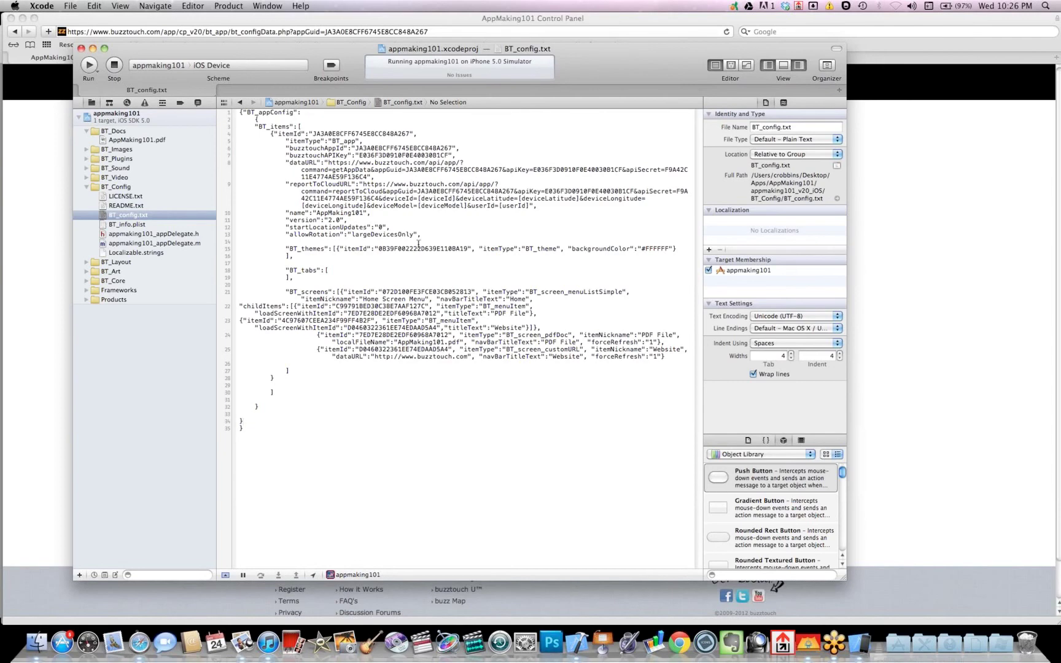
left_click_drag(371, 213, 453, 400)
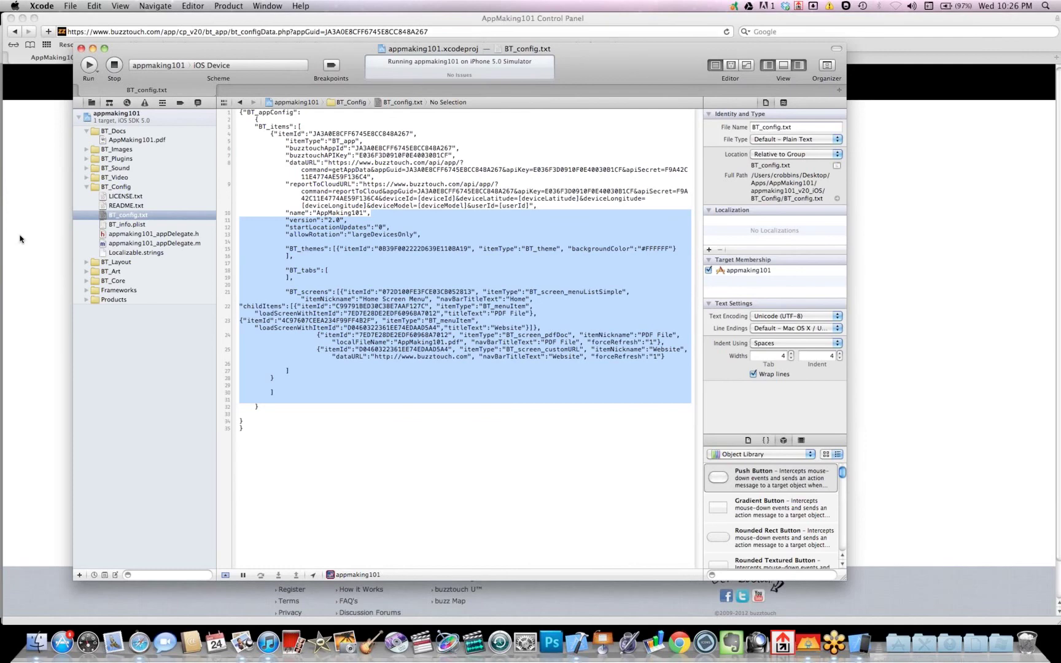
left_click(14, 388)
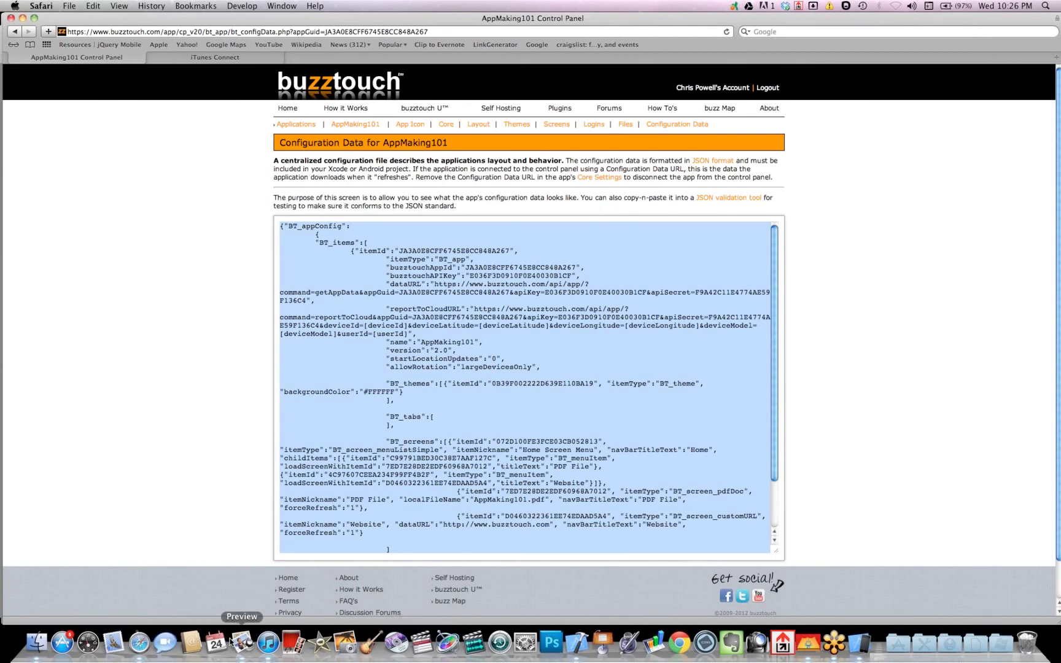
Switch to the App Store submission slide in Preview and highlight the device, scheme and Distribution profile requirements for archiving
left_click(242, 643)
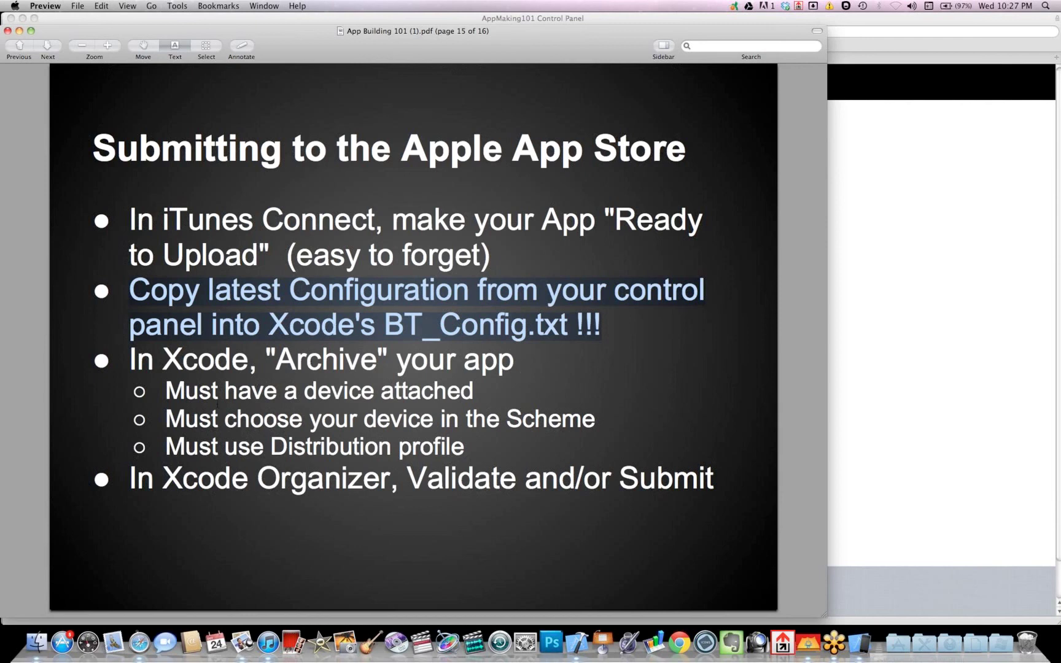
left_click(247, 395)
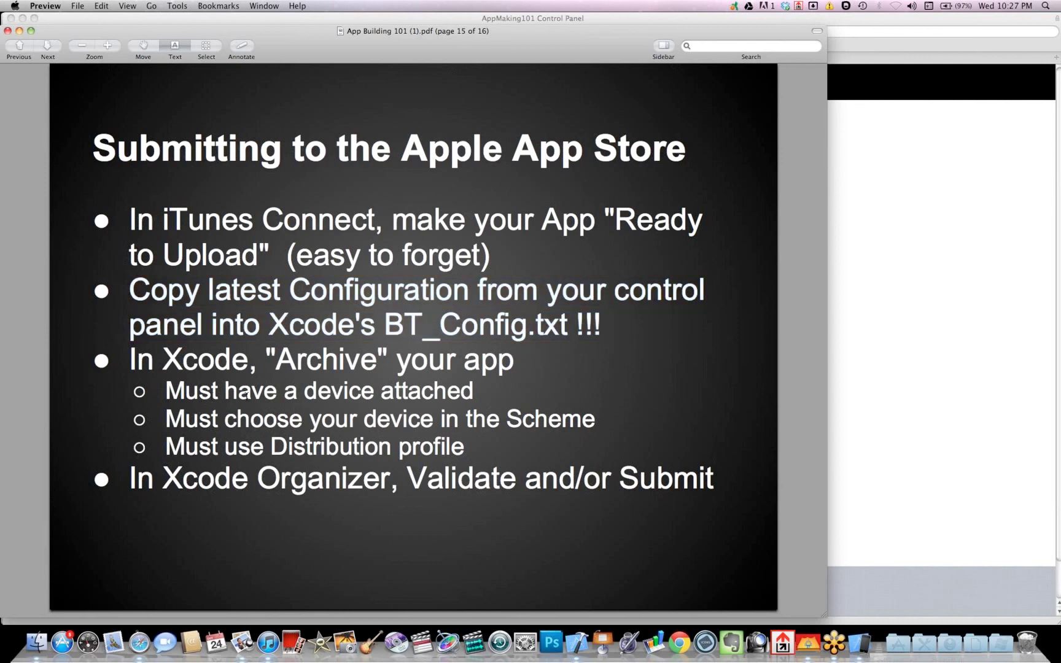
left_click_drag(212, 394, 473, 394)
left_click_drag(198, 420, 632, 420)
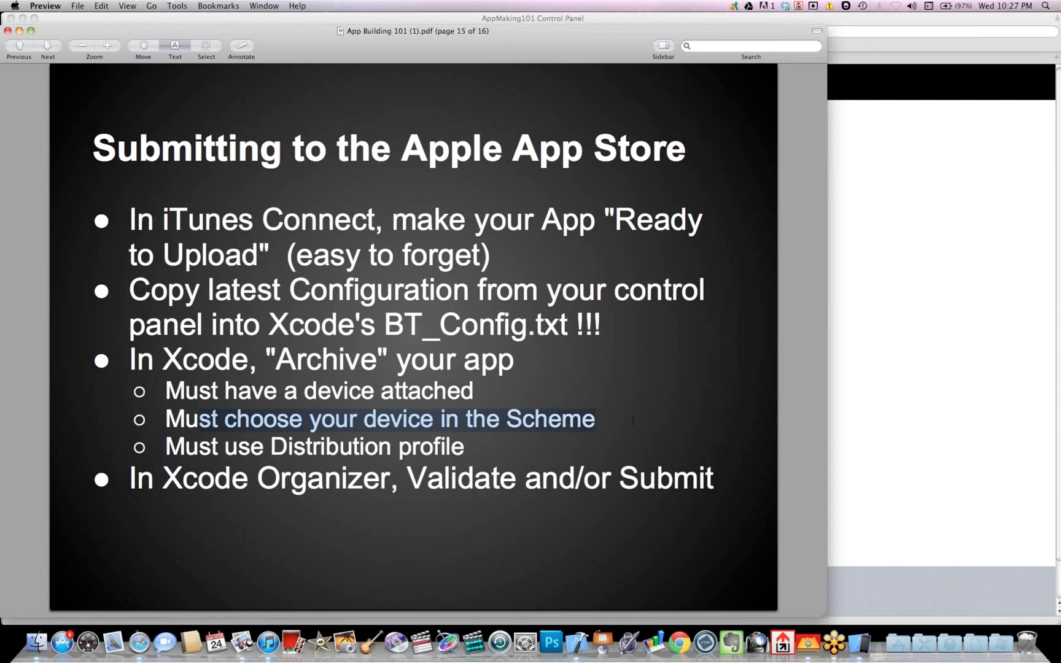
left_click_drag(241, 453, 466, 448)
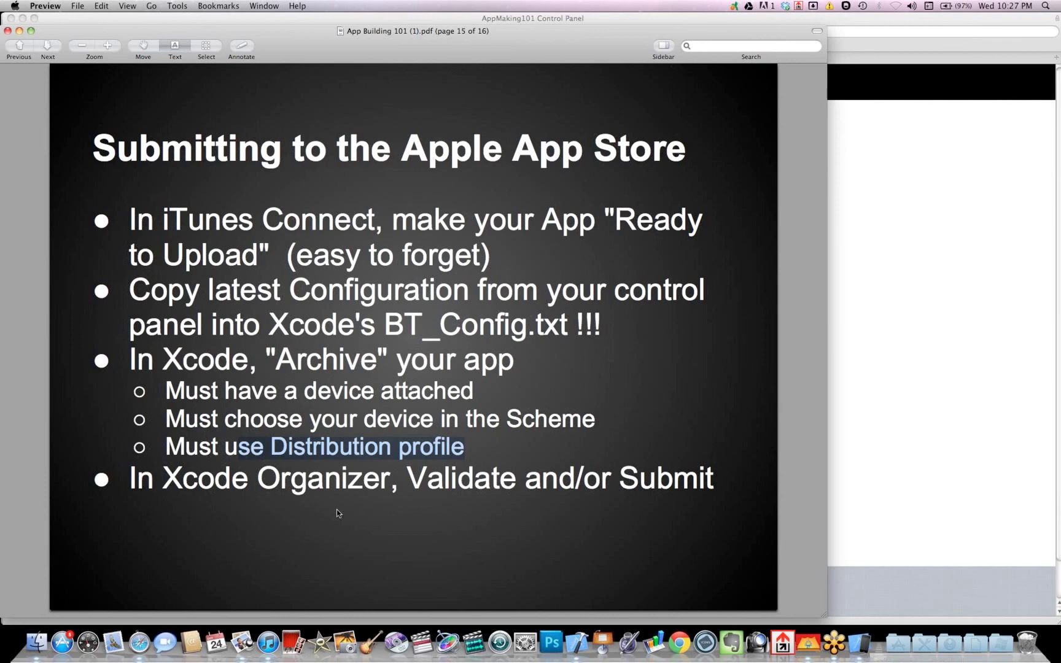
Switch to Xcode and check whether Archive is available with the iOS Device scheme, and again after selecting iPhone 5.0 Simulator
left_click(577, 643)
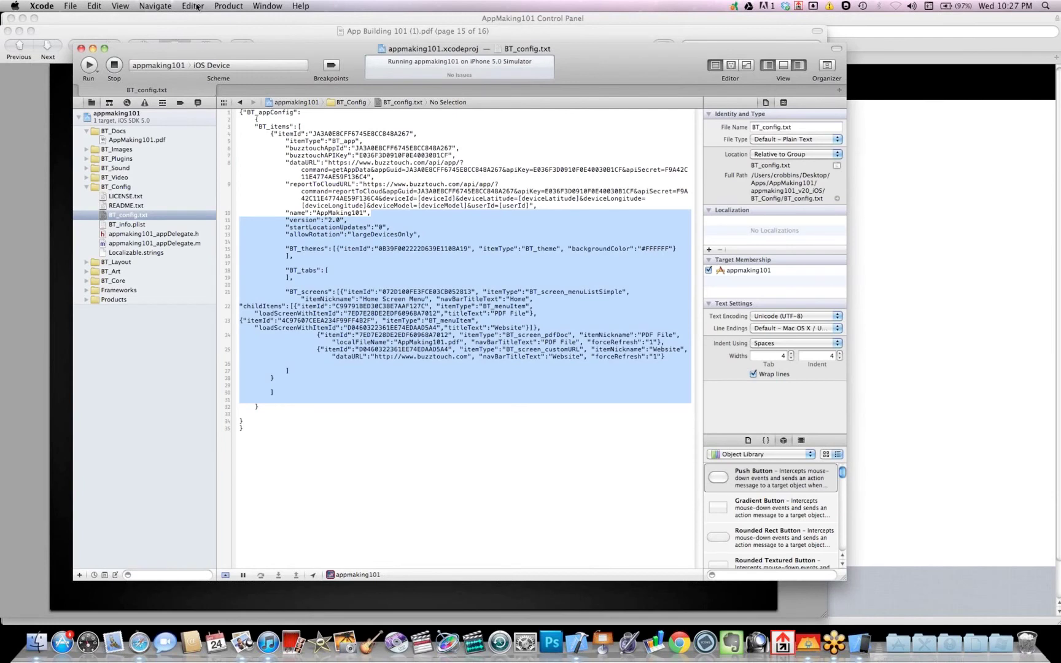
left_click(233, 7)
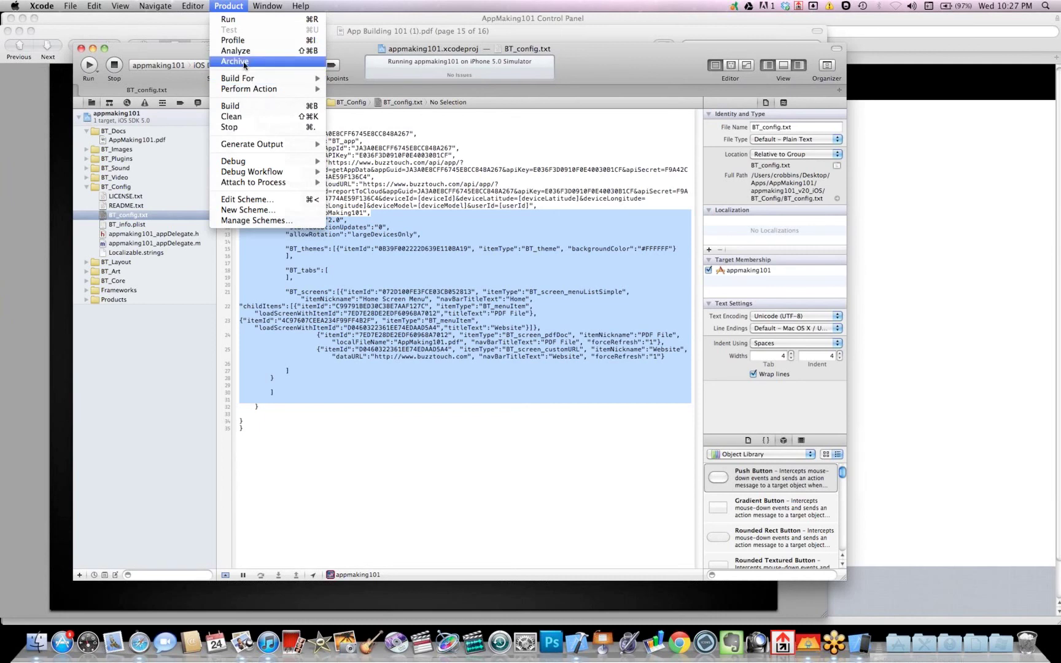
left_click(228, 5)
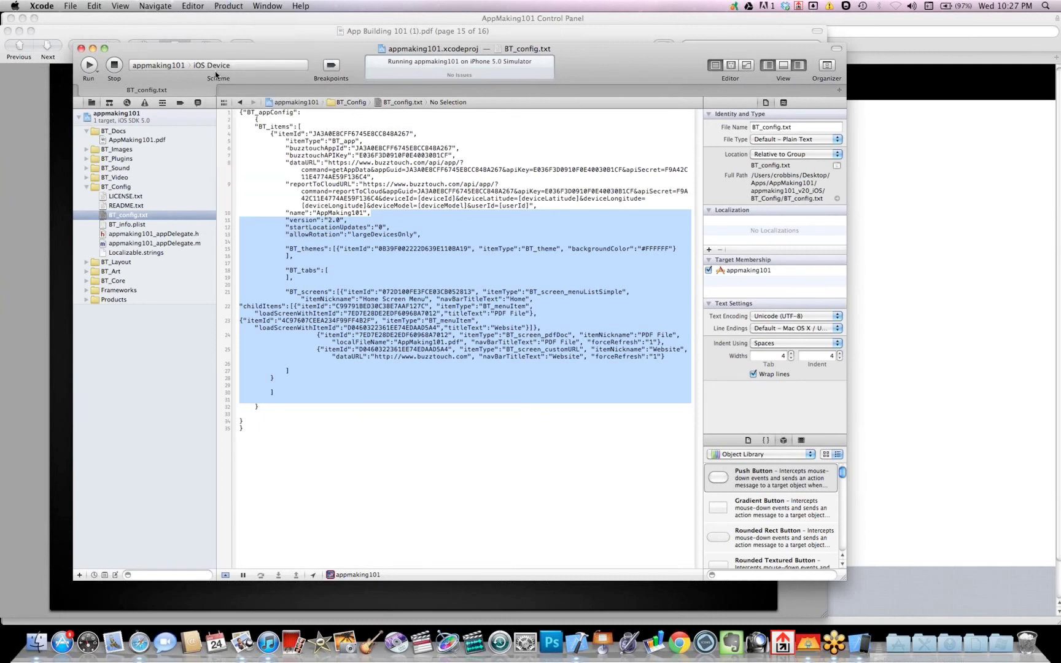
left_click(220, 66)
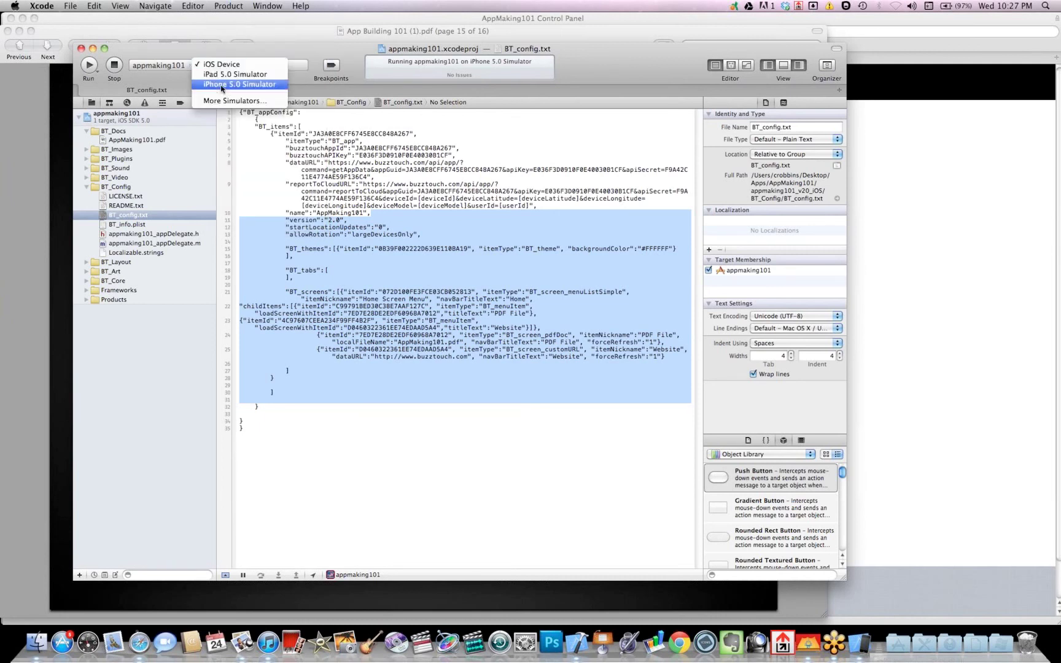
left_click(221, 86)
left_click(235, 6)
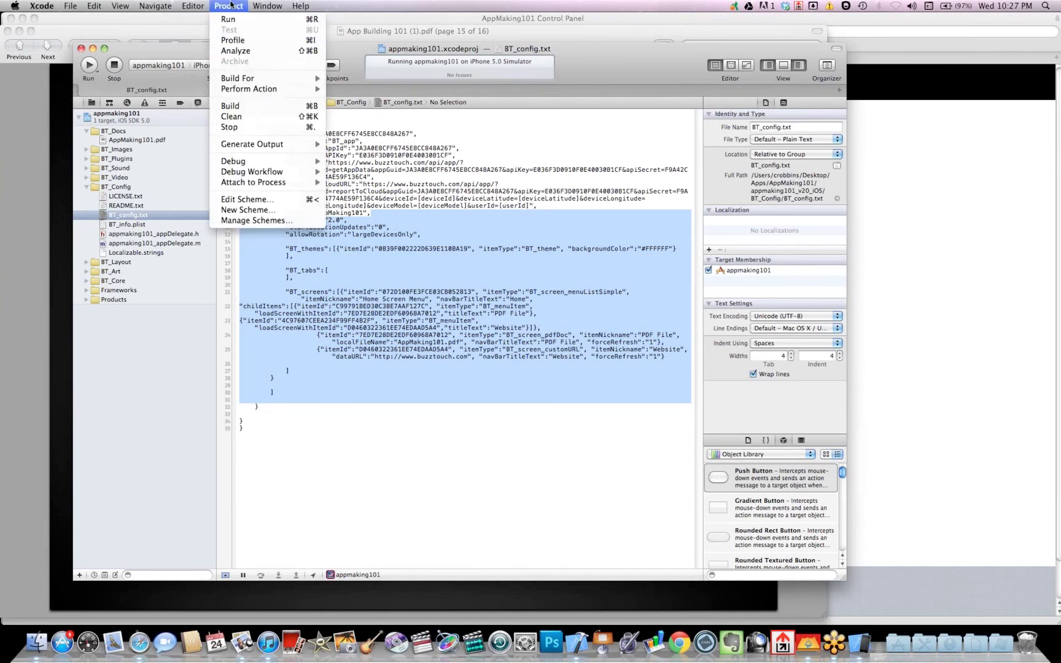
left_click(231, 5)
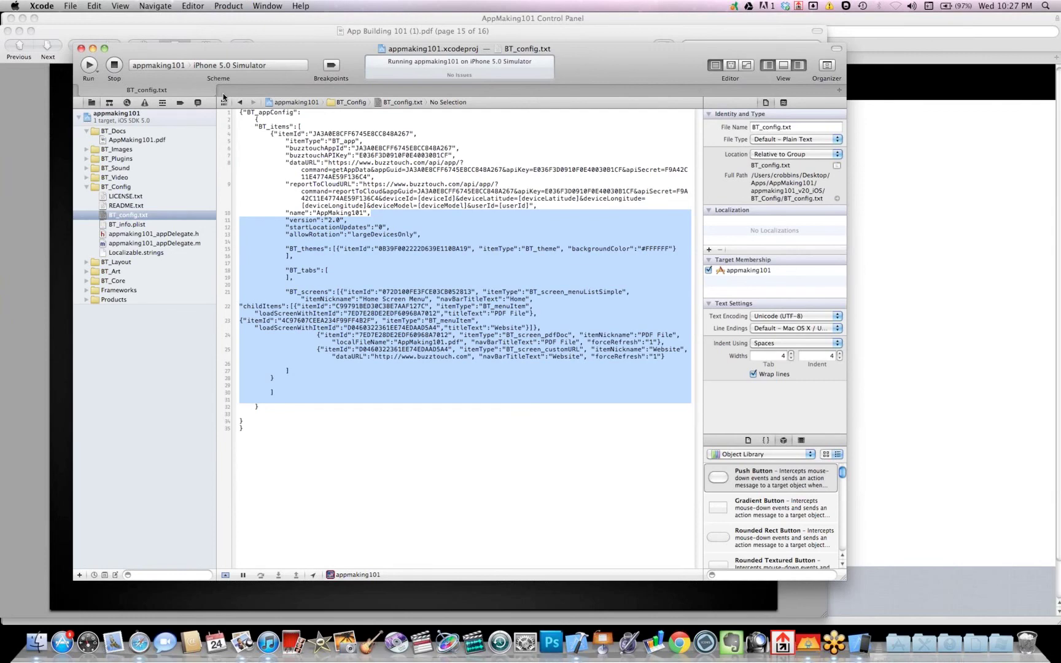
Review the Code Signing Identity options in the appmaking101 project's build settings, keeping iPhone Developer, and return to the submission slide in Preview
left_click(124, 117)
left_click(124, 116)
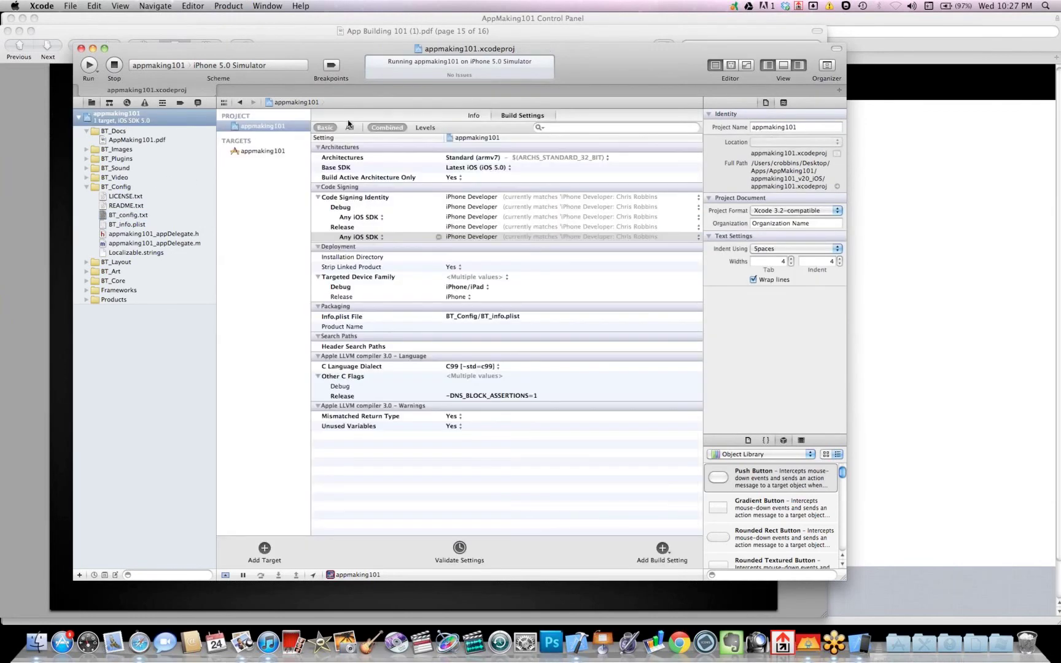
left_click(476, 197)
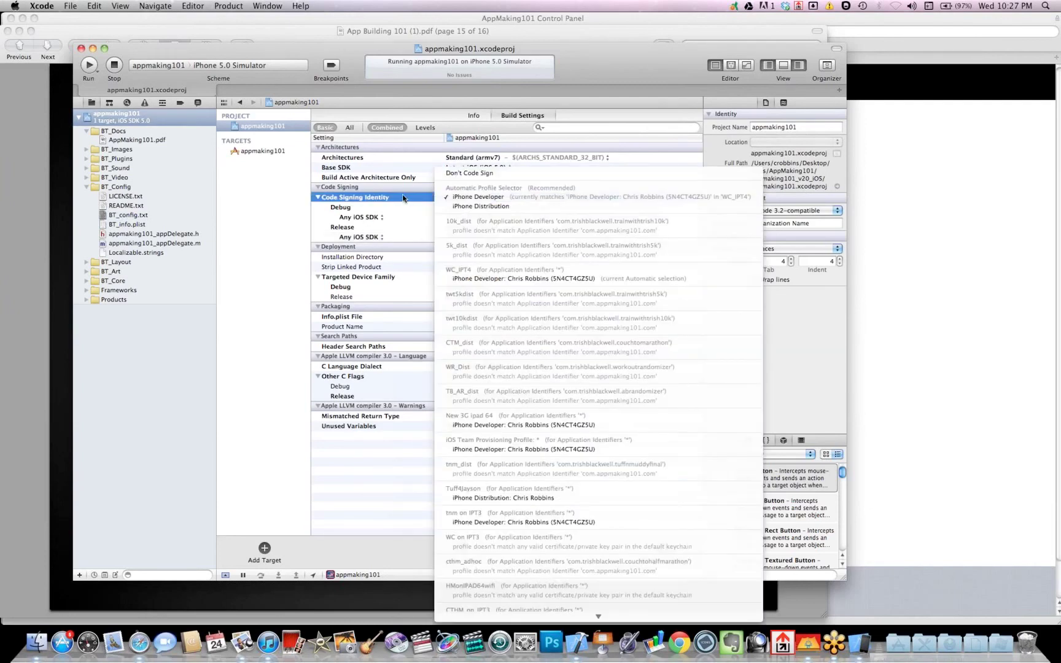
left_click(482, 201)
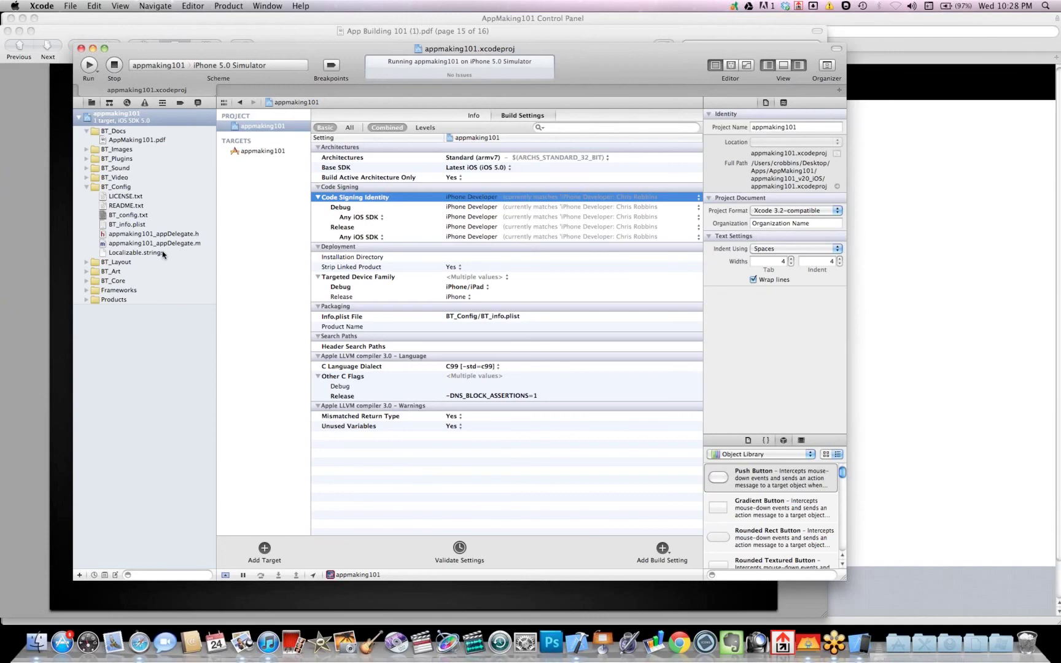
left_click(60, 293)
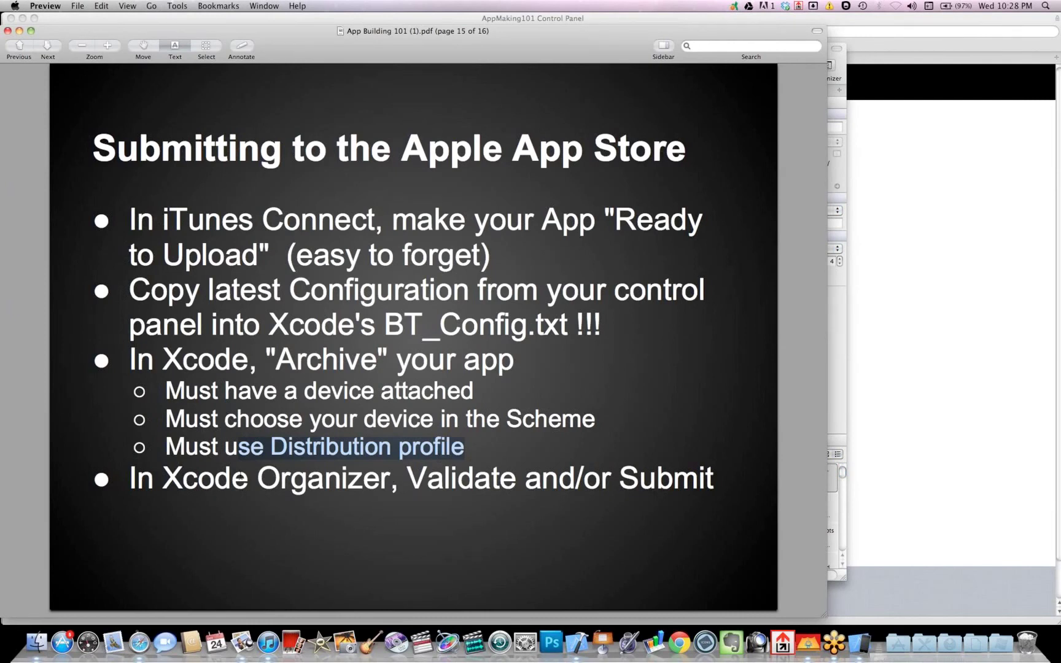
Switch to Xcode and examine the archived apps and their validation and submission options in the Organizer, then return to the Preview slide
left_click(580, 643)
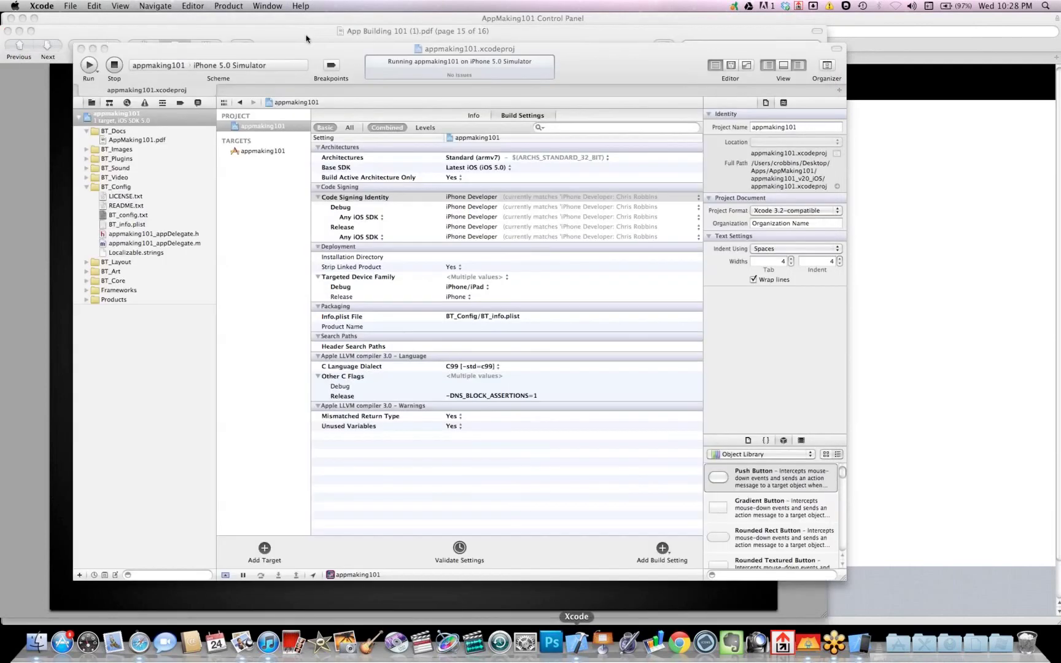
left_click(267, 6)
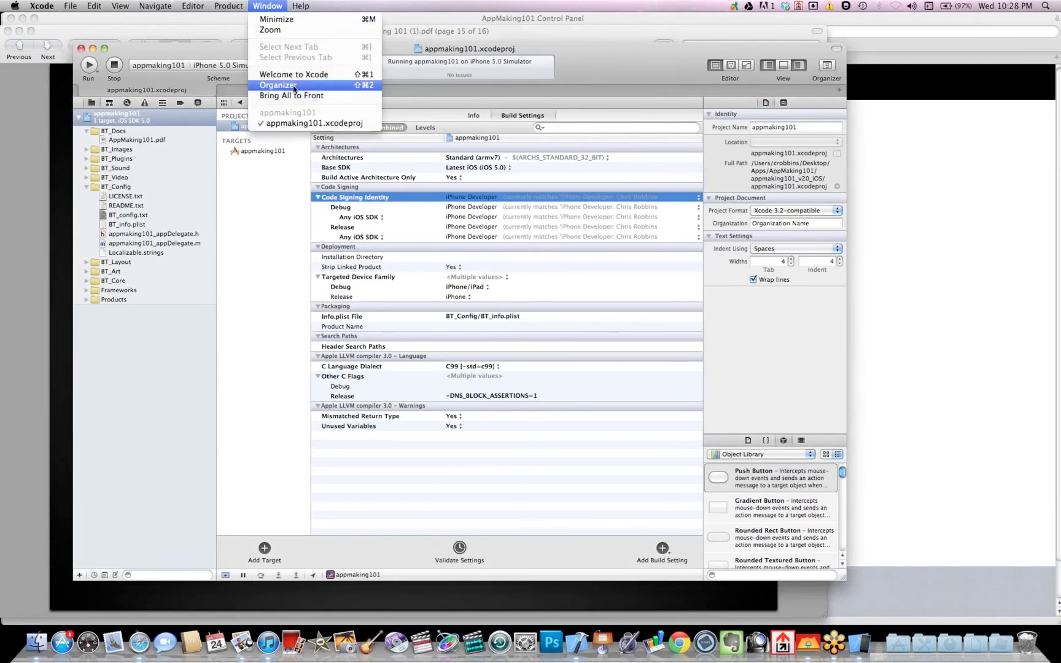
left_click(281, 86)
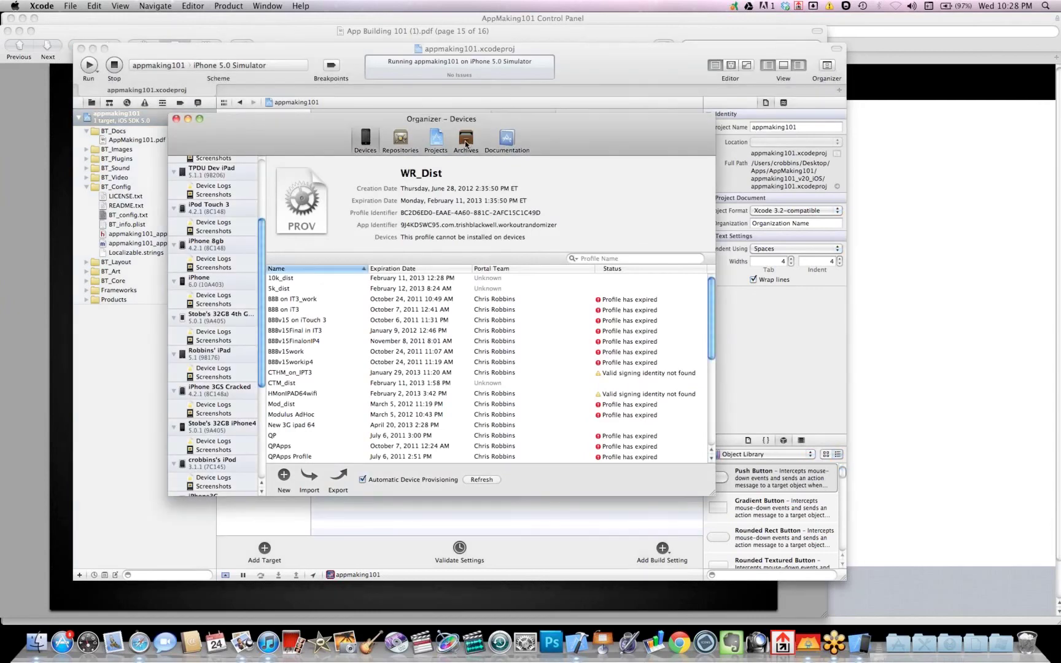
left_click(466, 144)
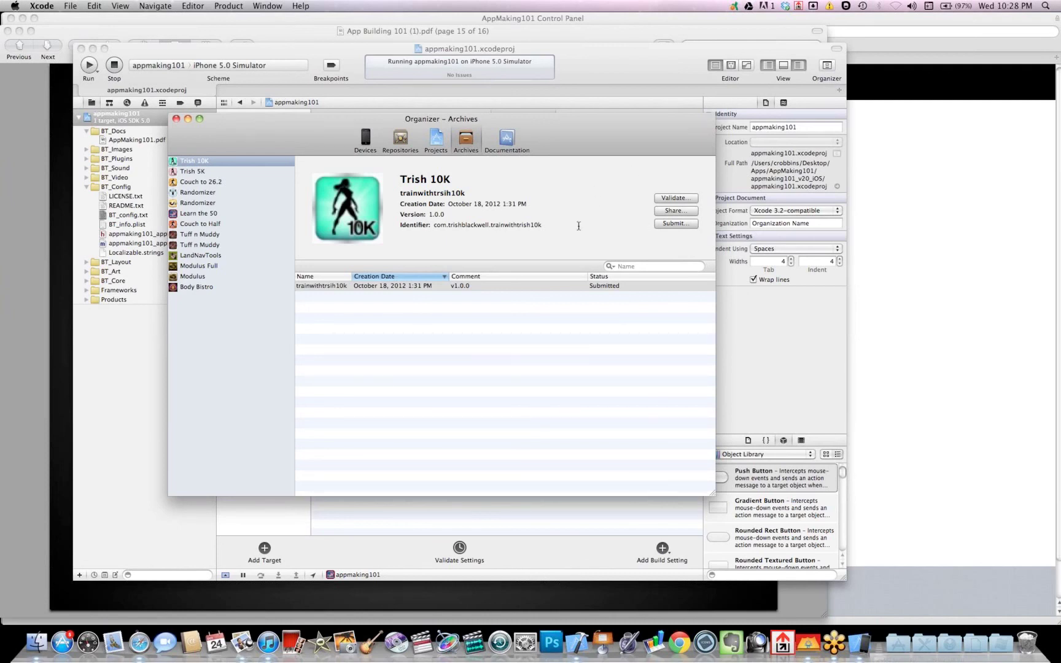
left_click(60, 202)
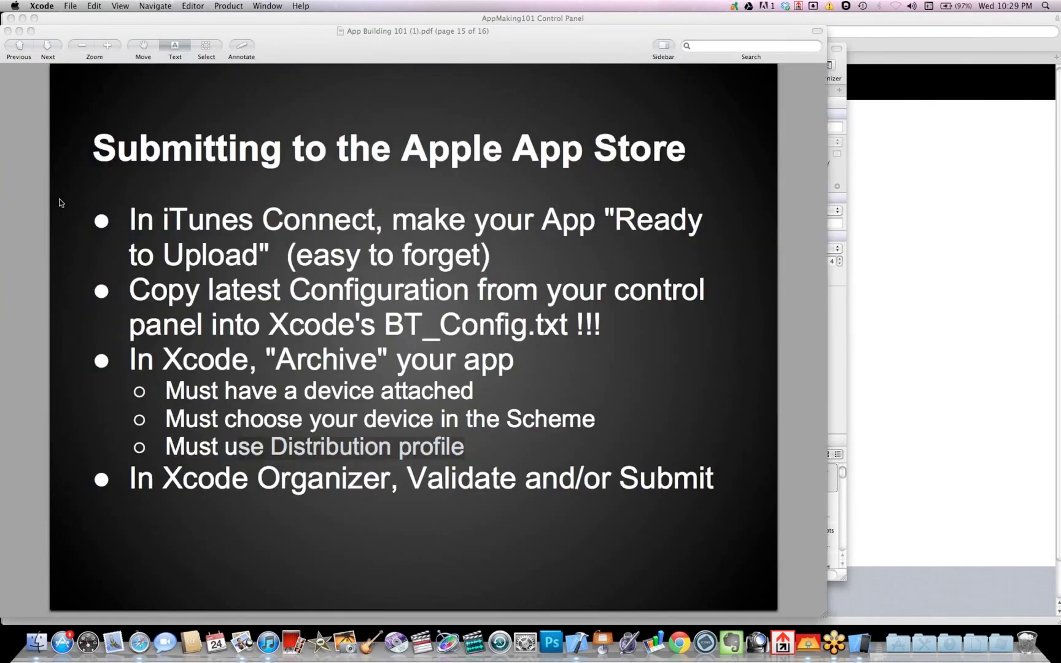